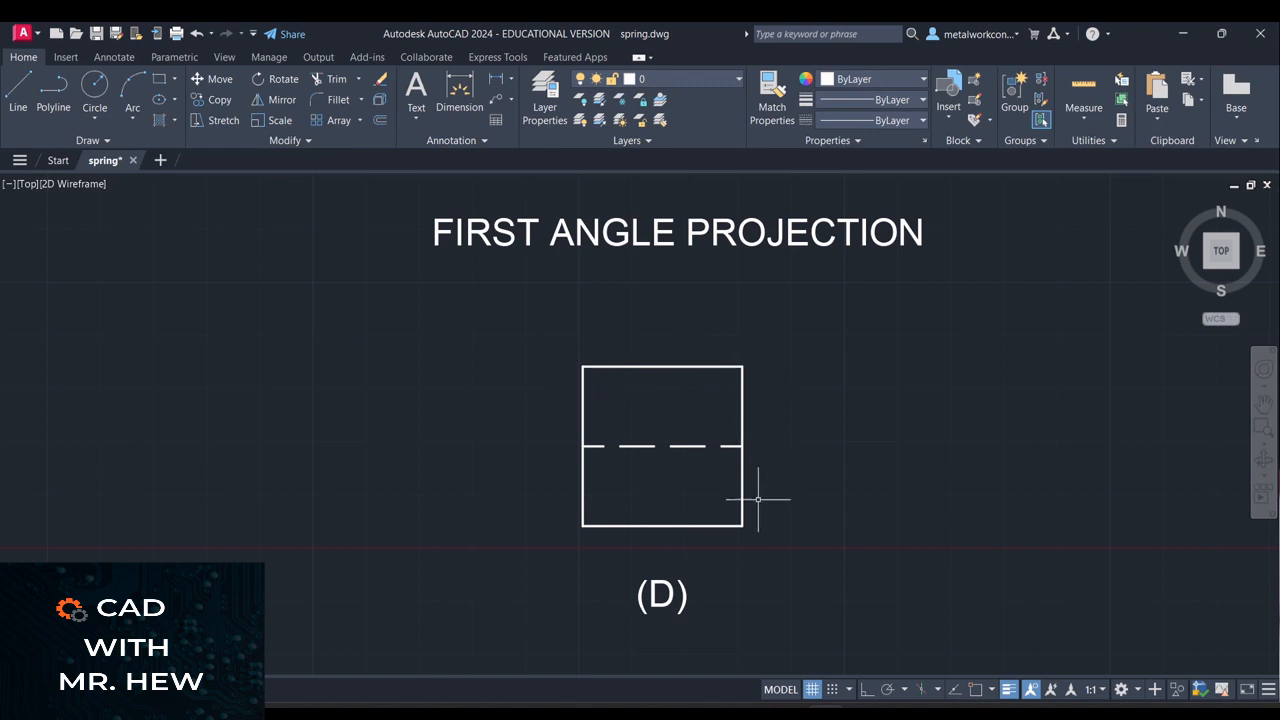
Highlight the dashed hidden line across the middle of square view (D), clearing the selection after each look.
left_click(691, 446)
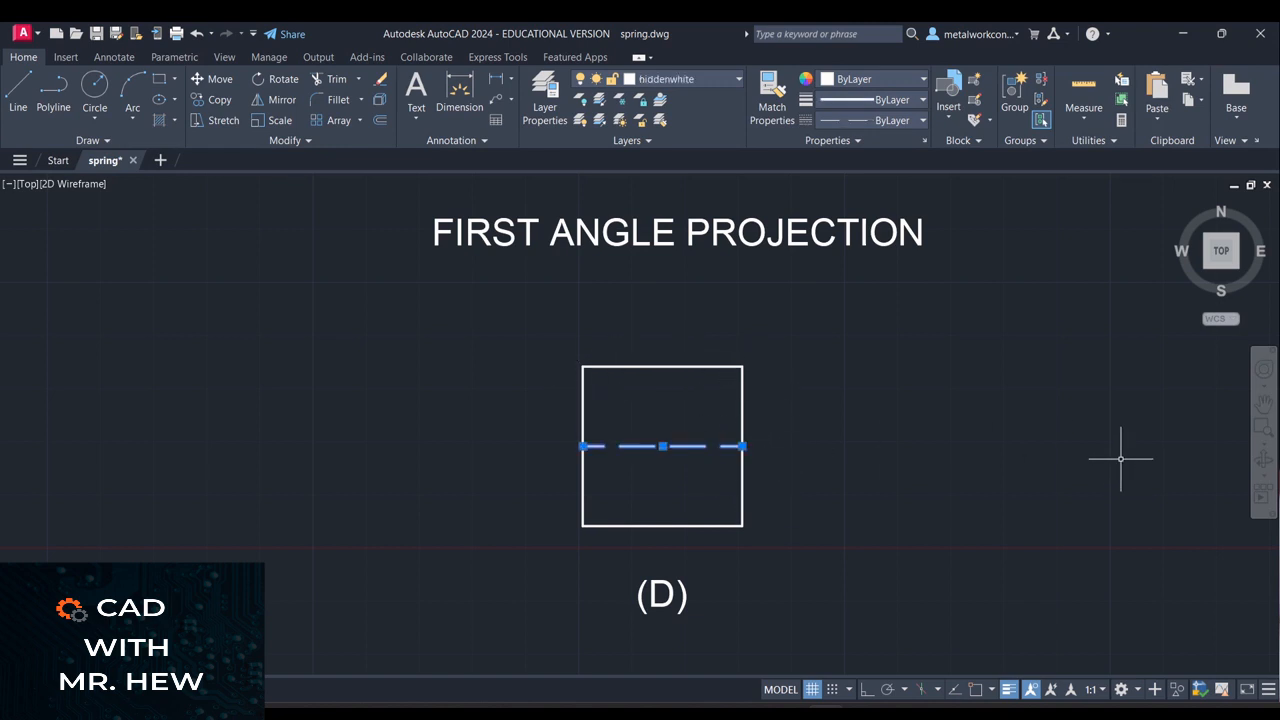
key("Escape")
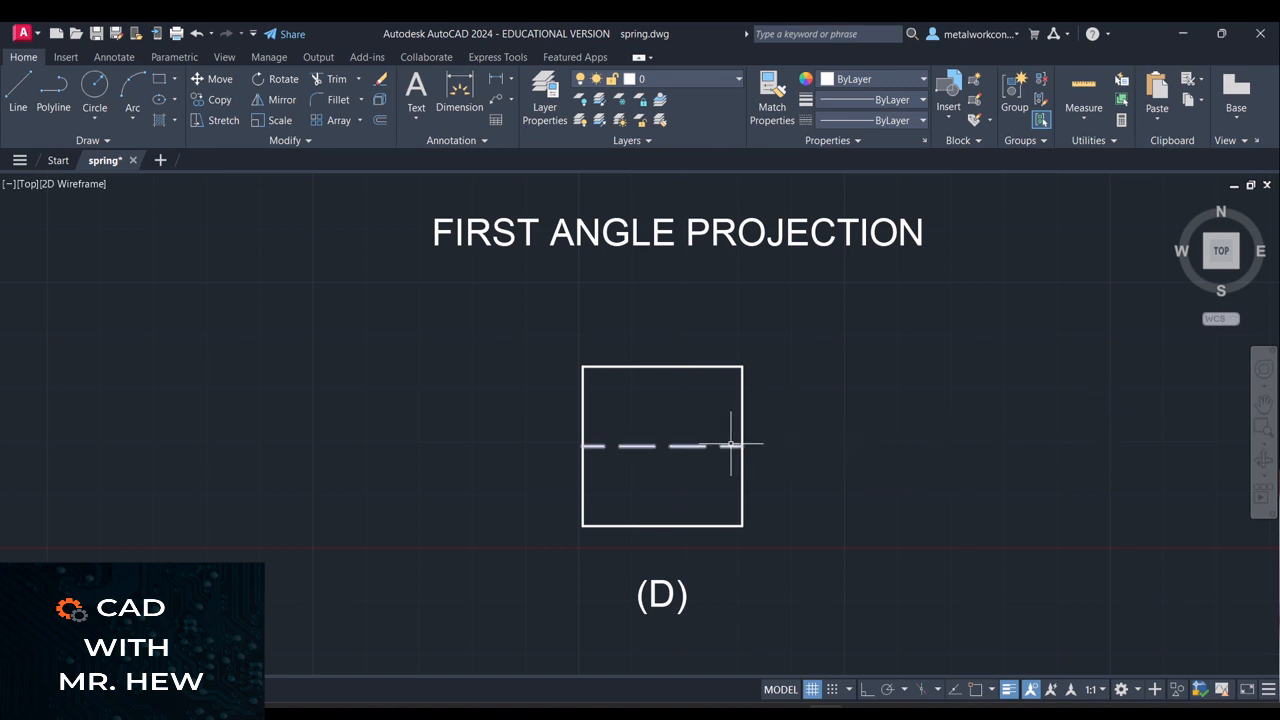
left_click(681, 447)
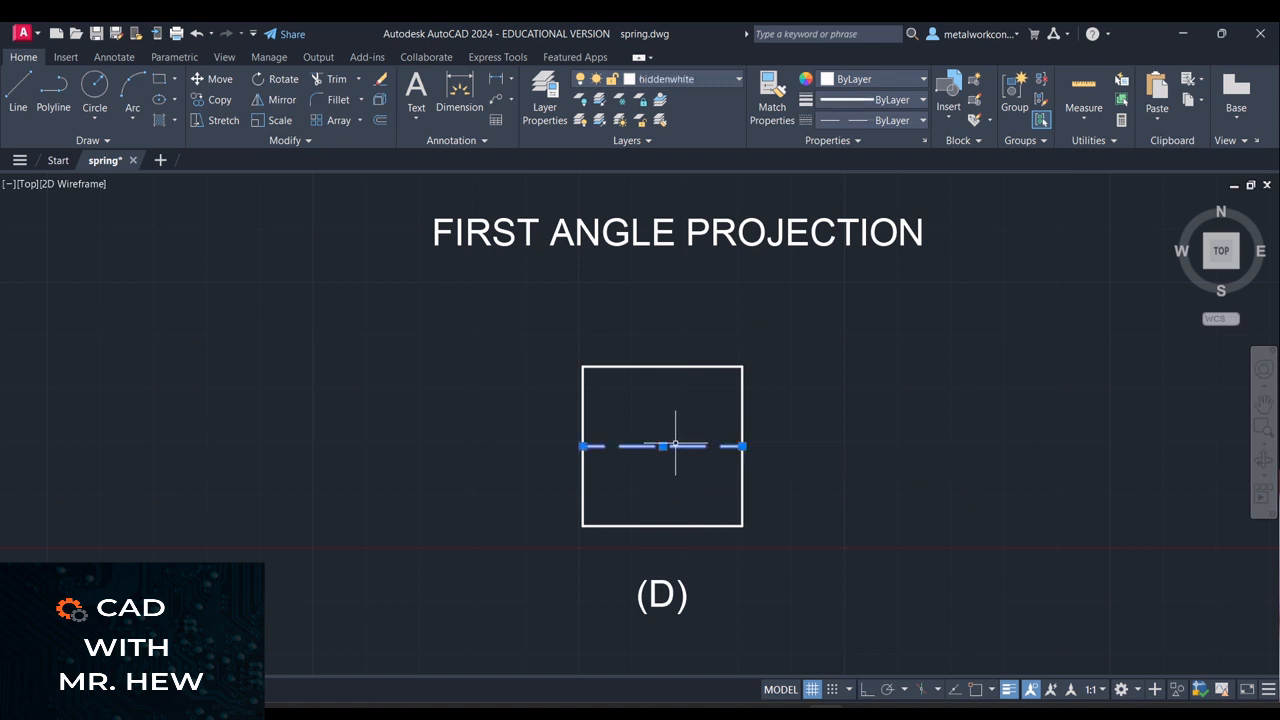
key("Escape")
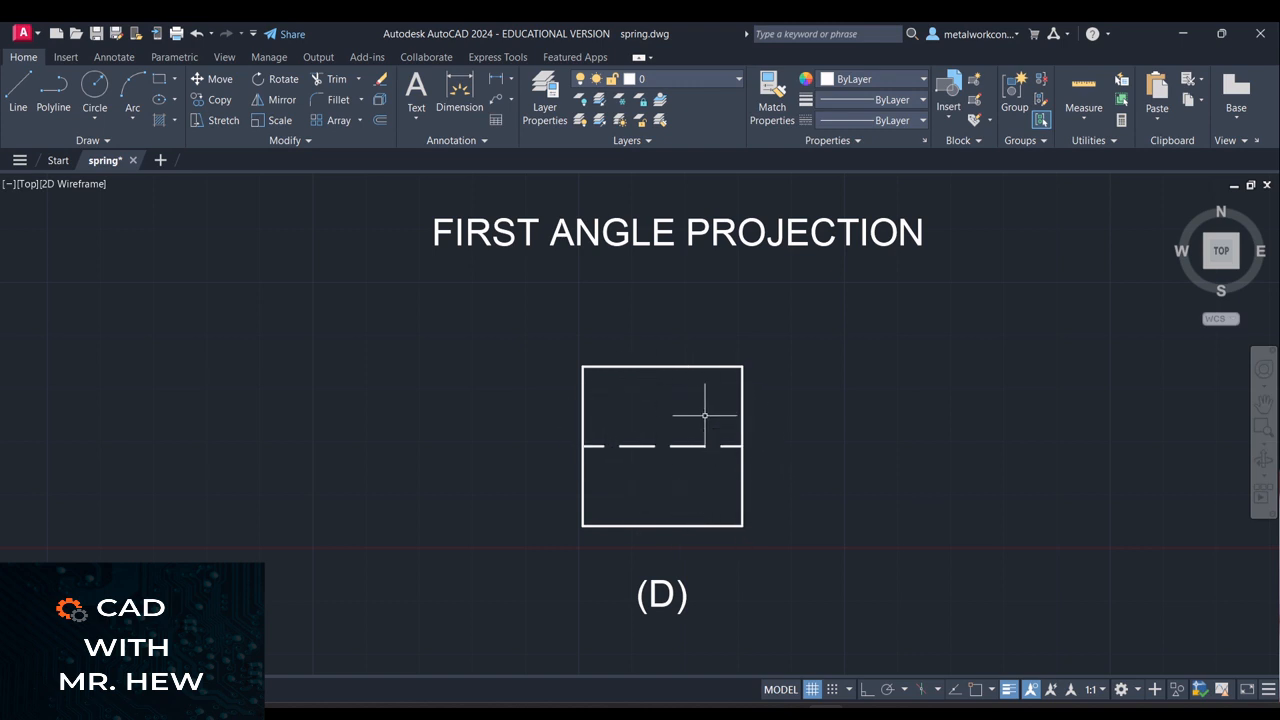
Highlight all four outline edges of square view (D) together and clear the selection.
left_click(676, 367)
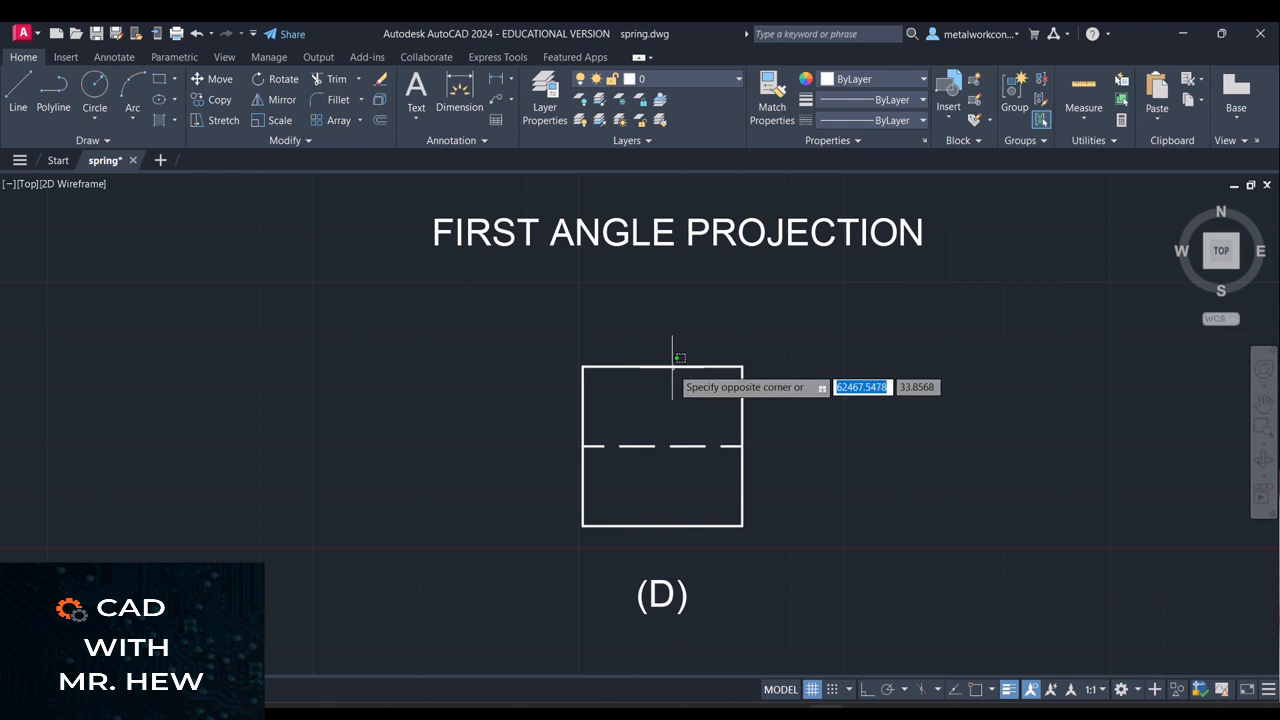
key("Escape")
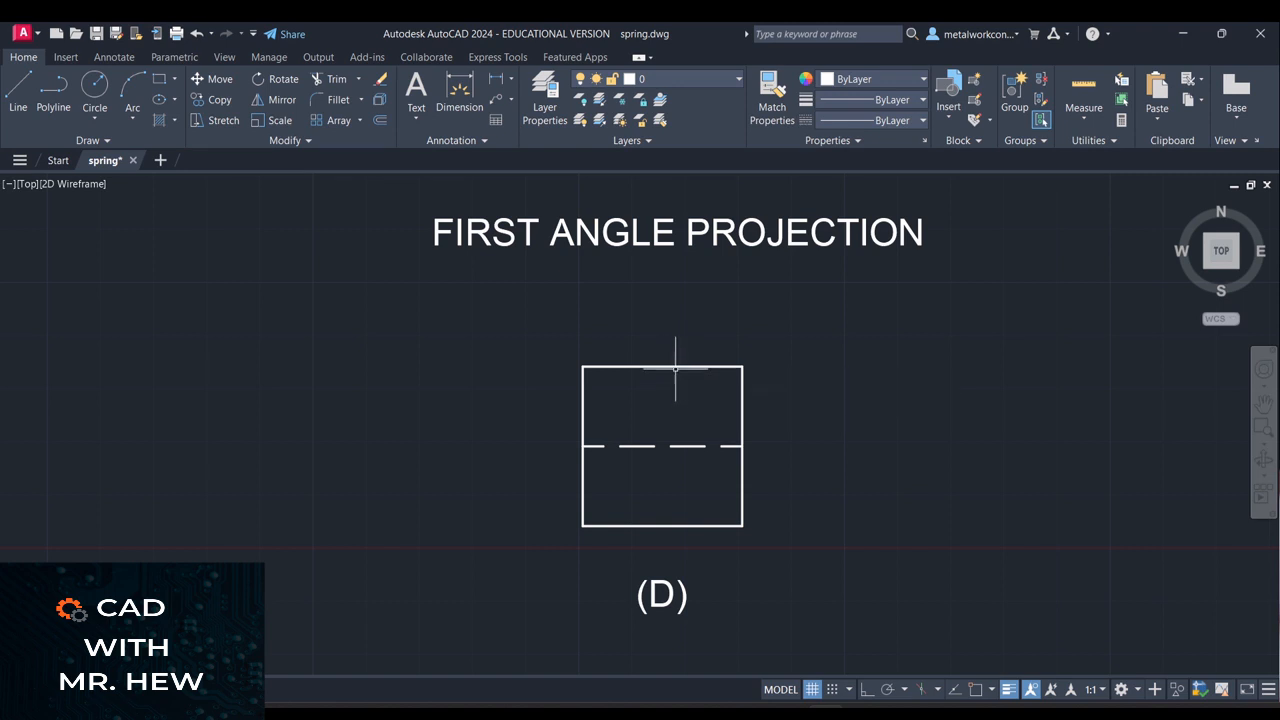
left_click(676, 367)
left_click(584, 412)
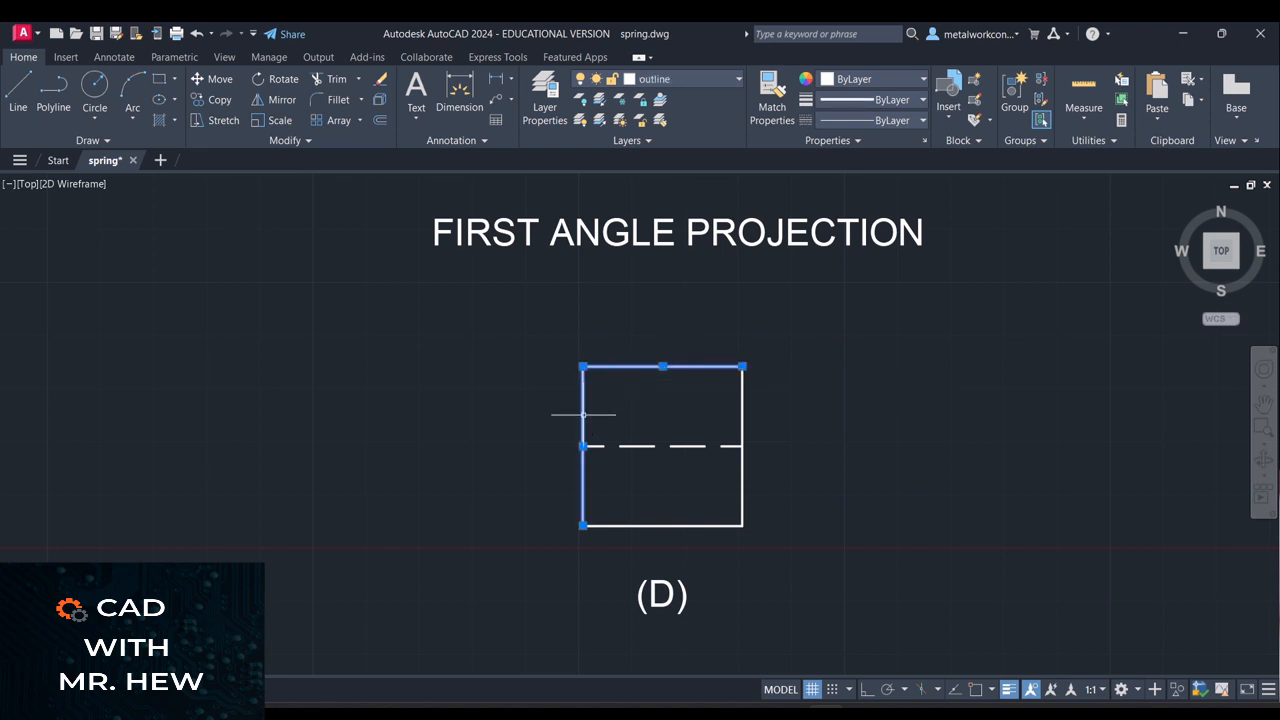
left_click(642, 529)
left_click(643, 528)
left_click(648, 525)
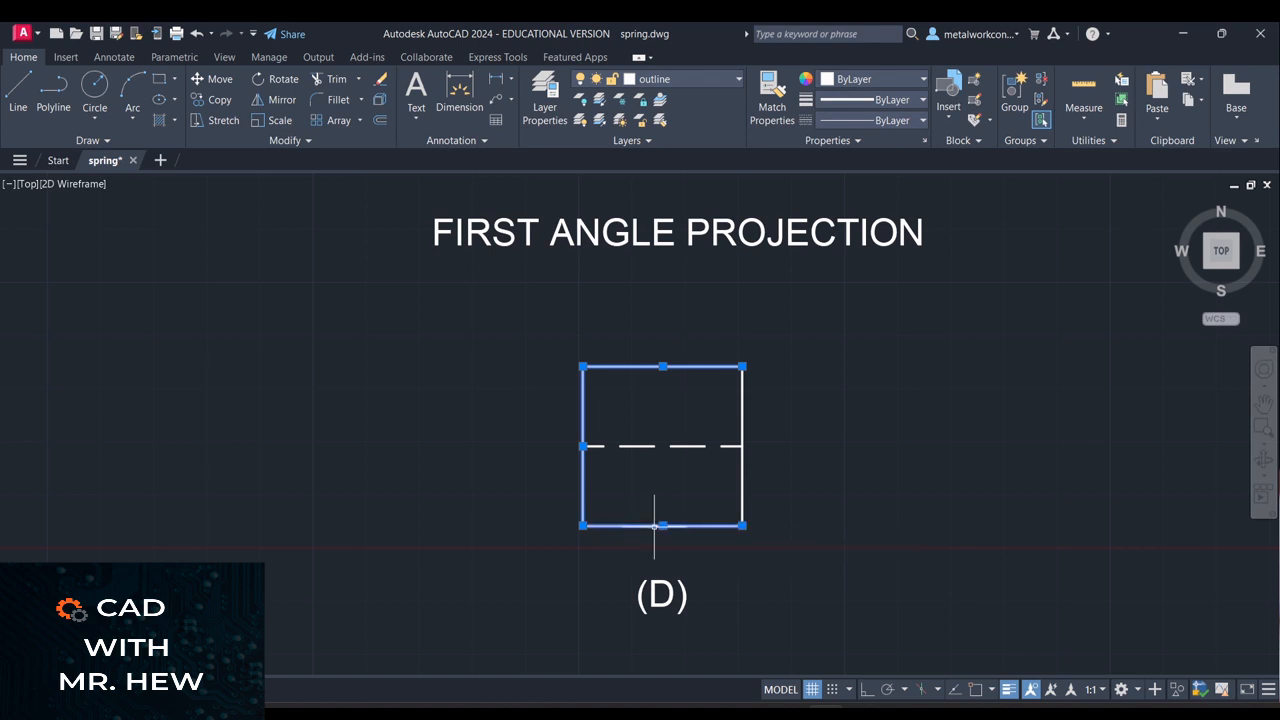
left_click(742, 481)
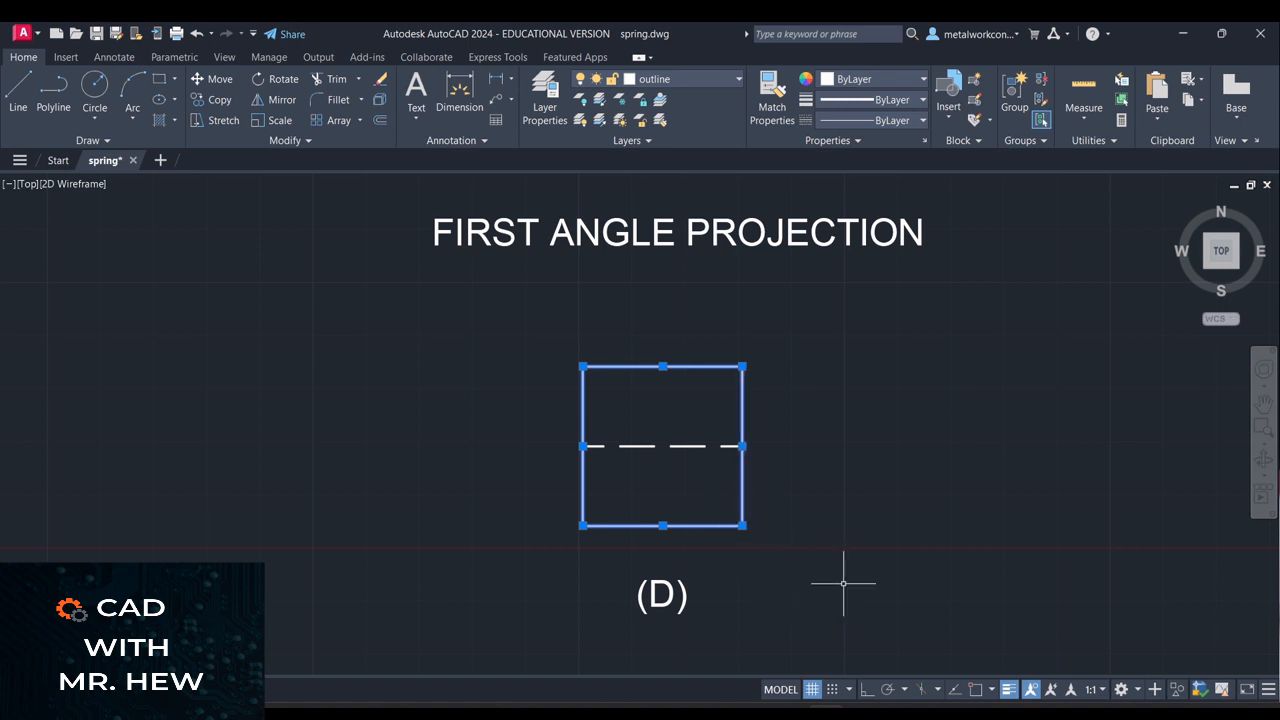
key("Escape")
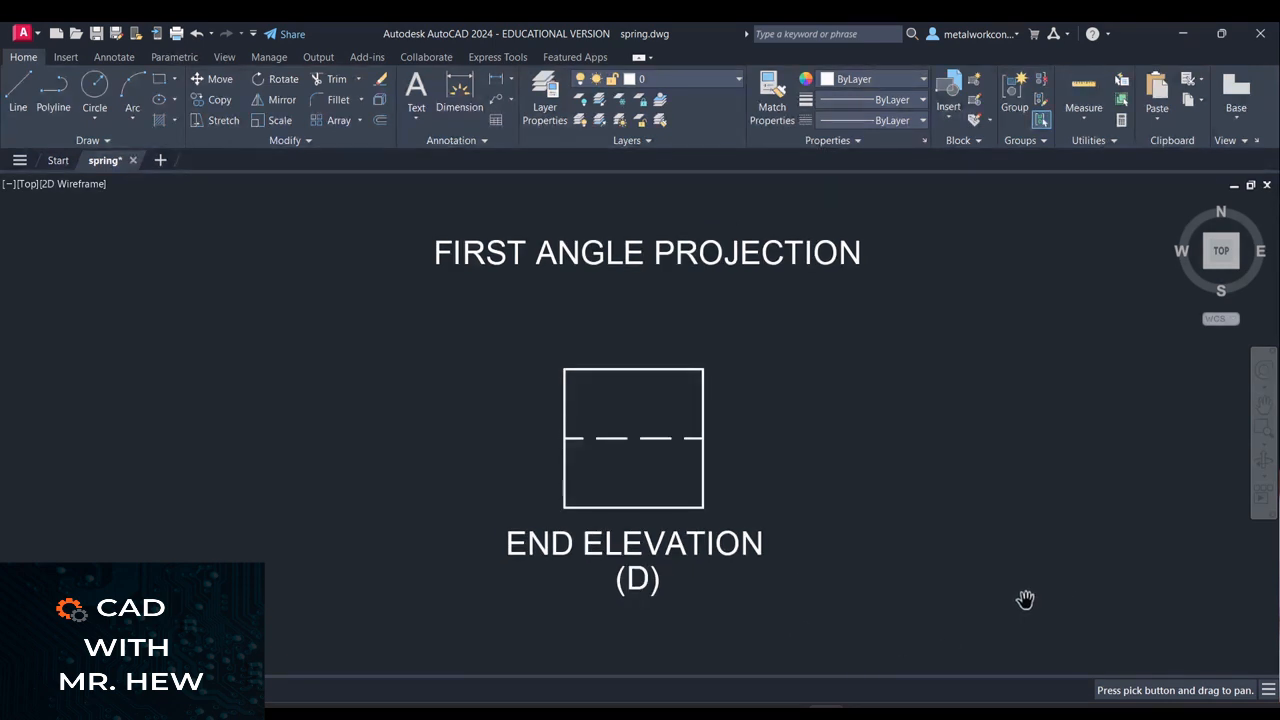
key("Escape")
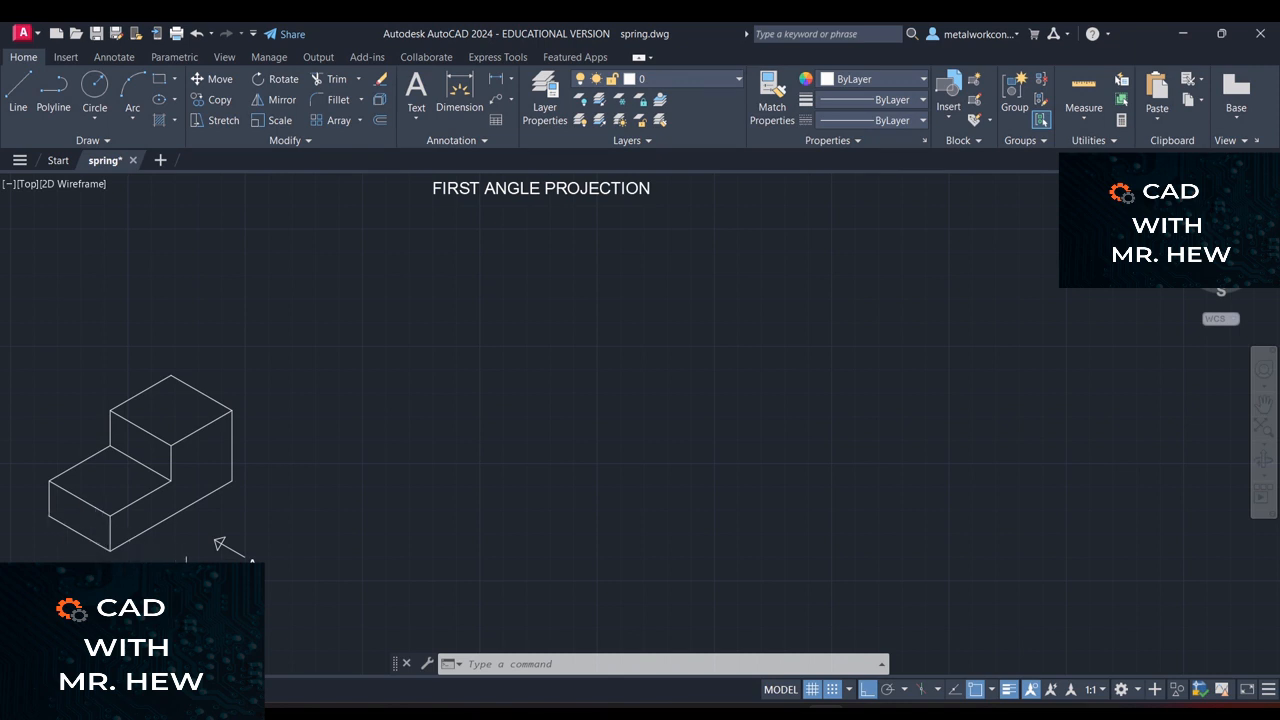
Highlight the six edges of the stepped face that arrow A points at on the isometric block, and clear the selection.
left_click(183, 499)
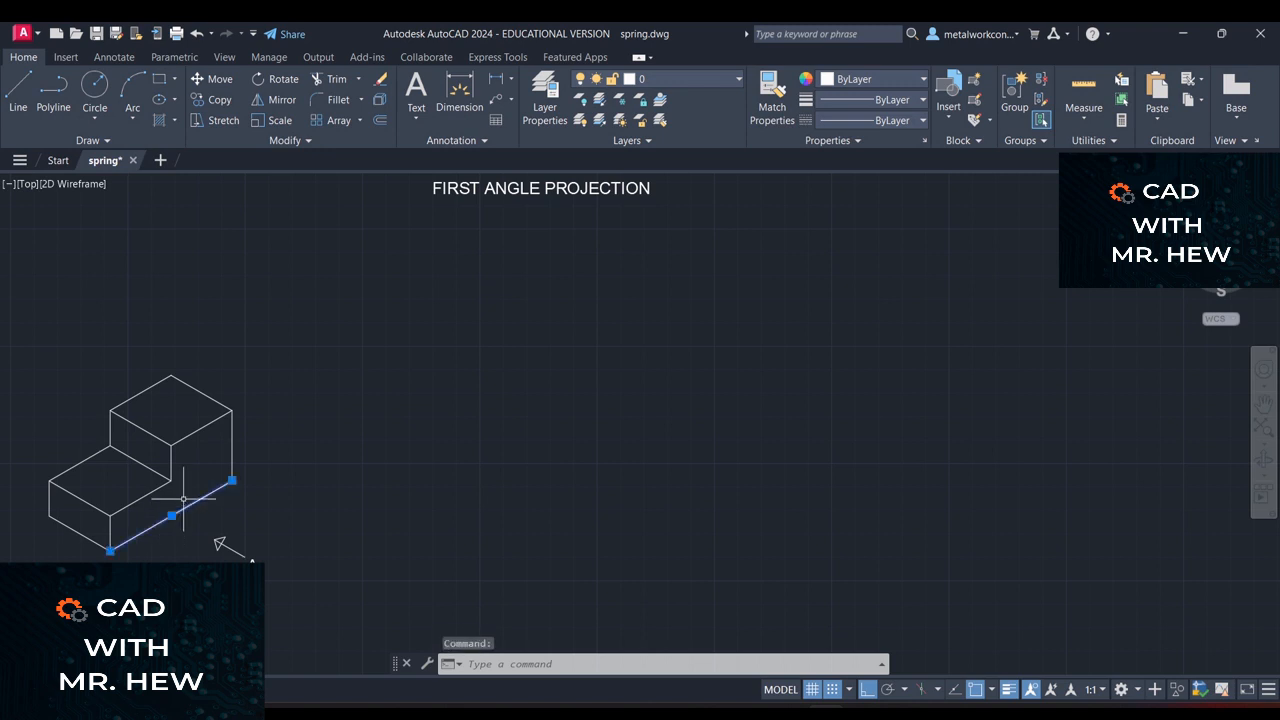
left_click(186, 437)
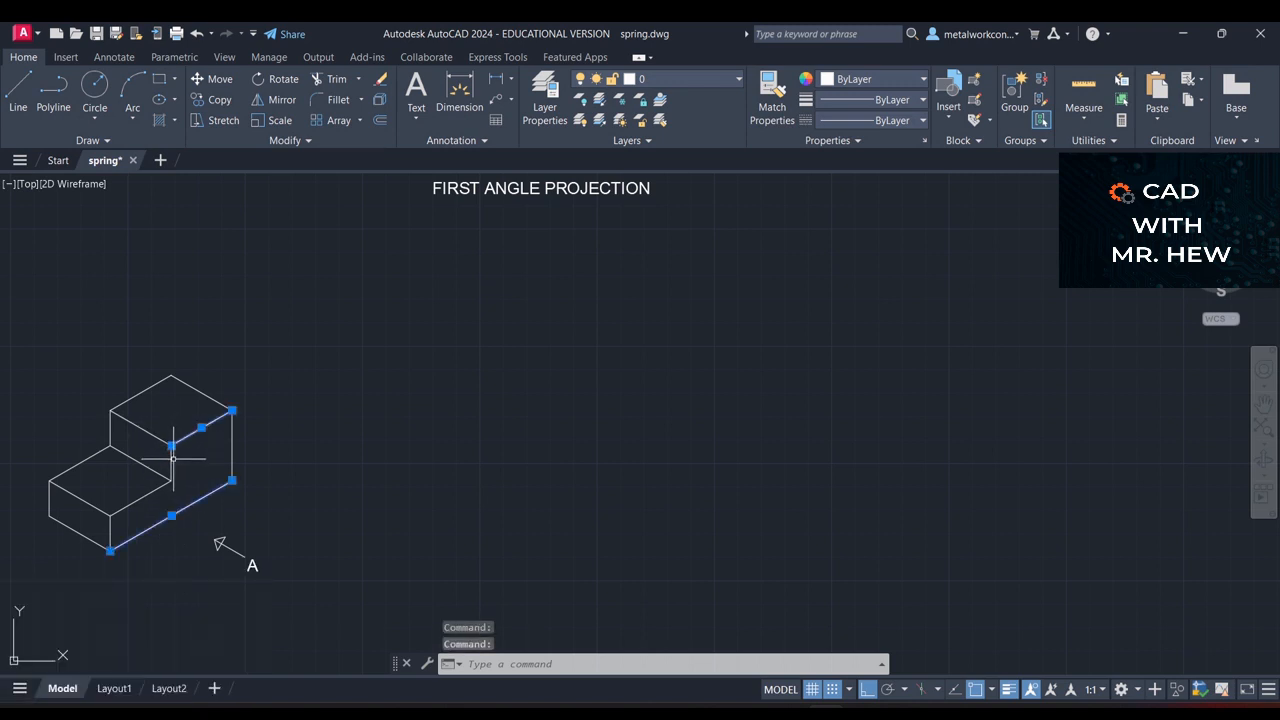
left_click(171, 460)
left_click(151, 491)
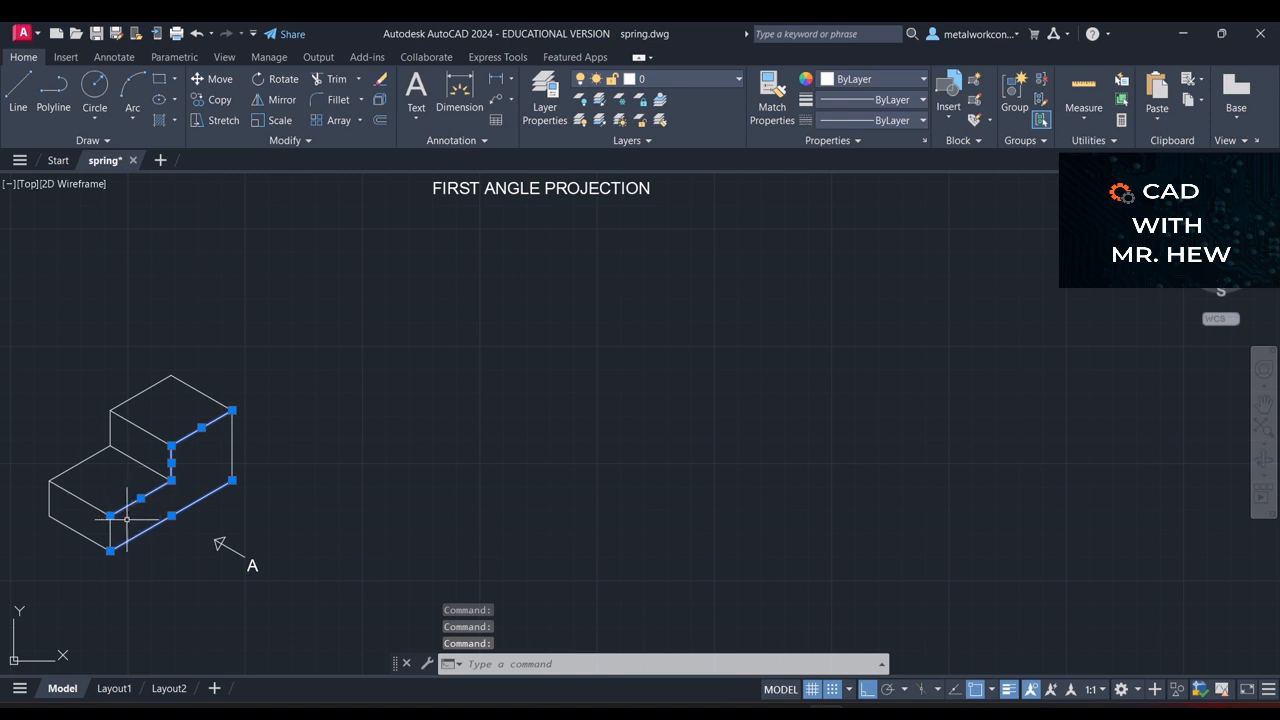
left_click(231, 440)
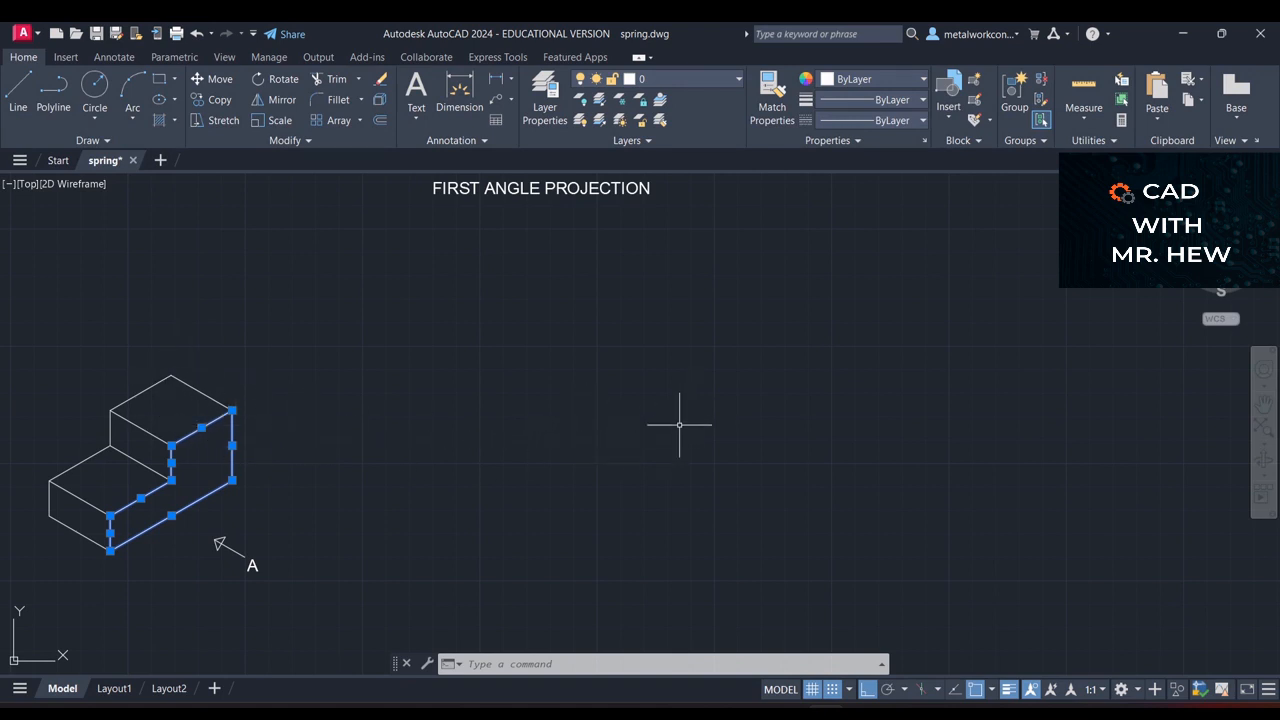
key("Escape")
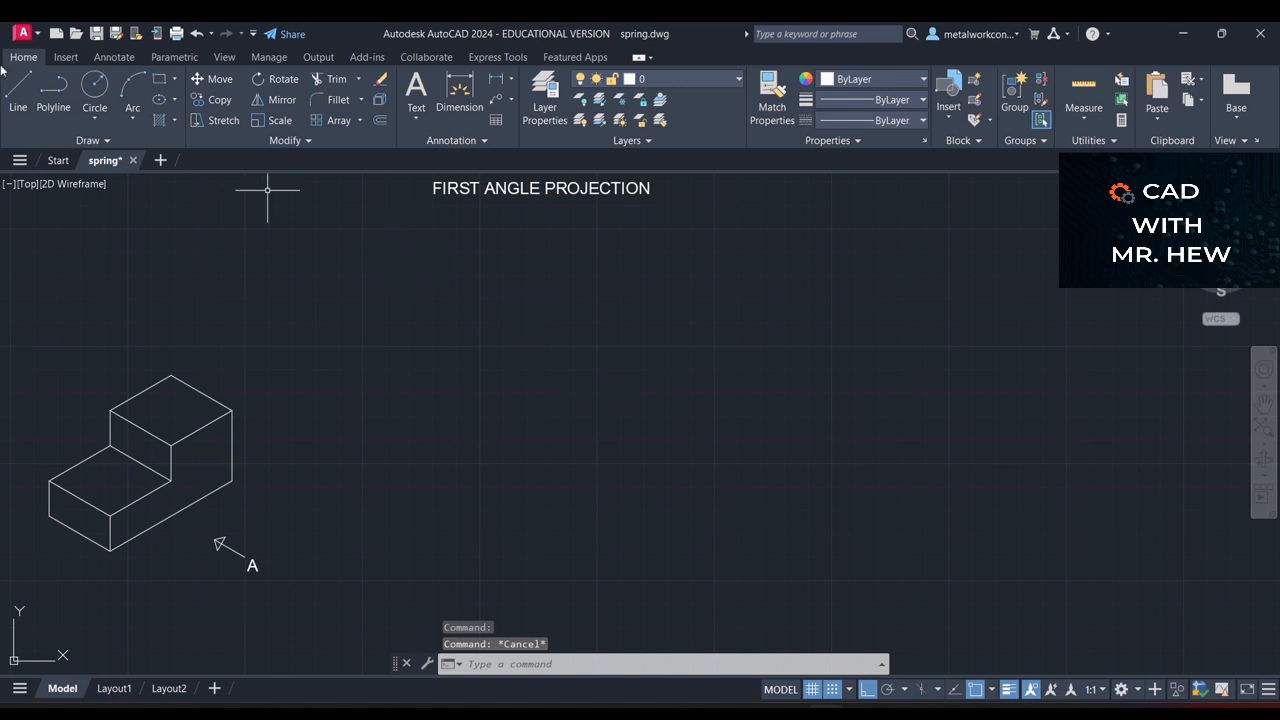
Draw one long horizontal reference line in the empty area beside the isometric block, below the FIRST ANGLE PROJECTION title.
left_click(17, 88)
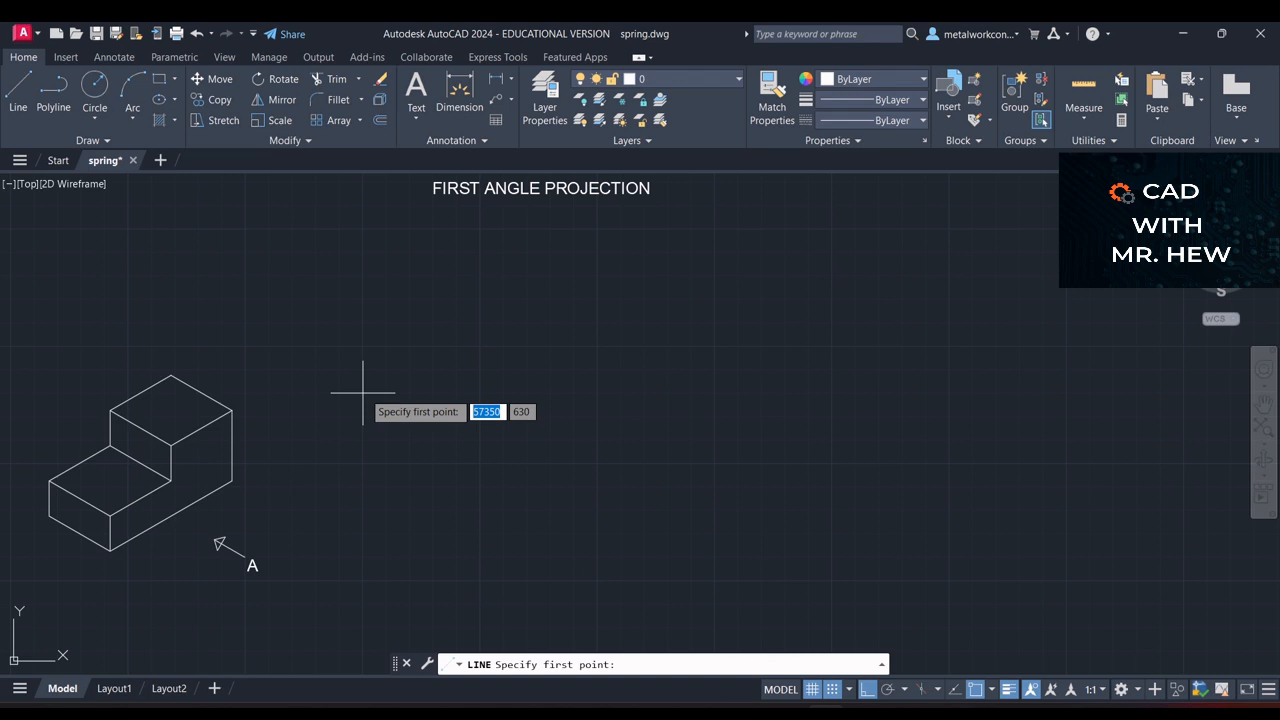
left_click(363, 393)
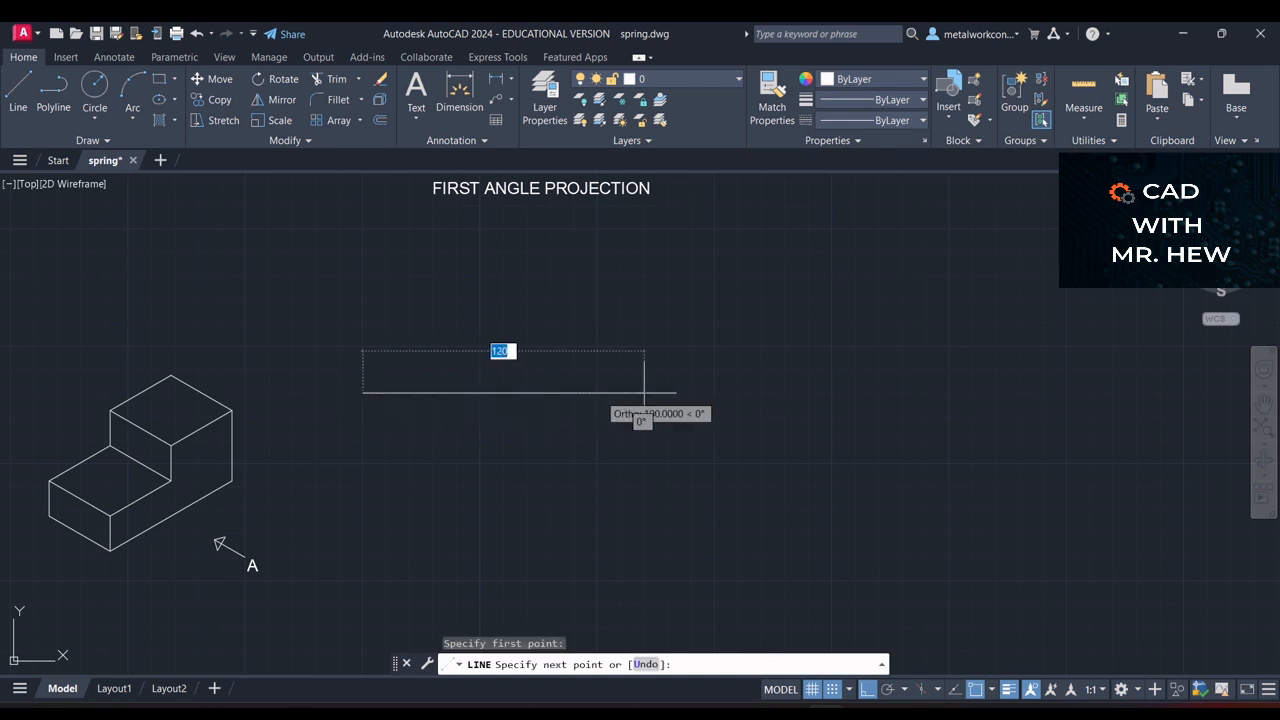
left_click(1184, 393)
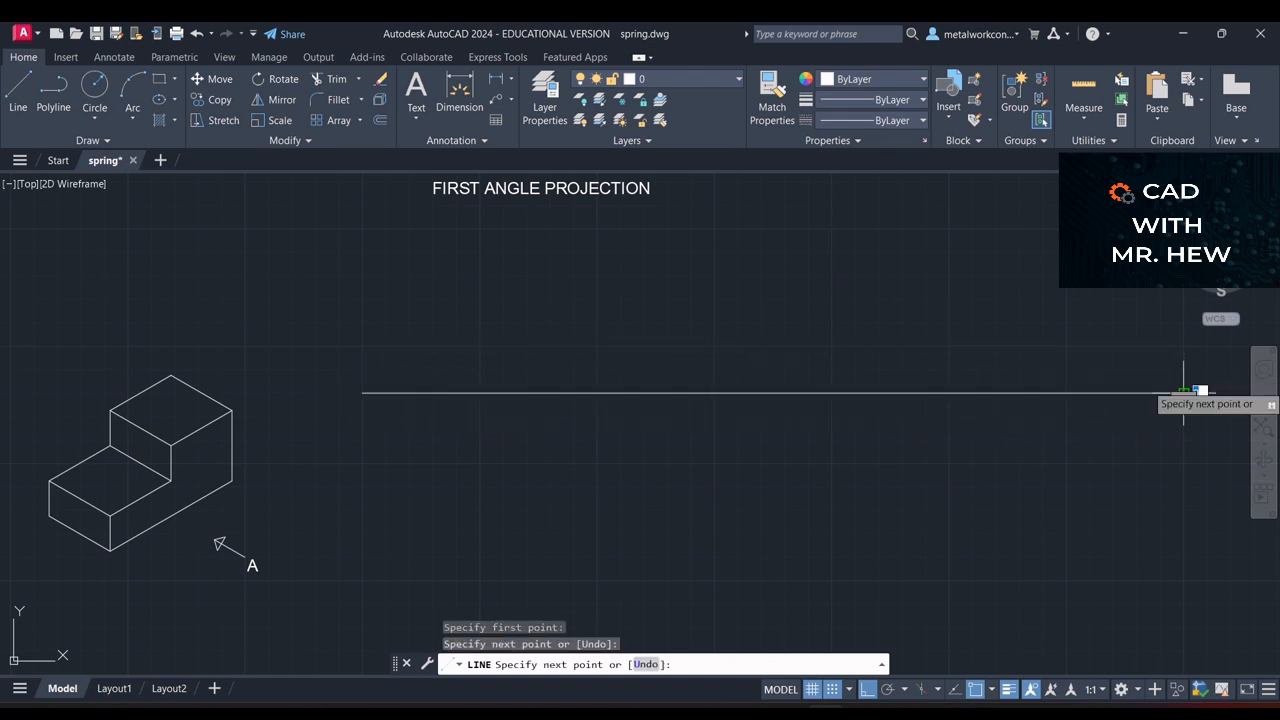
key("Return")
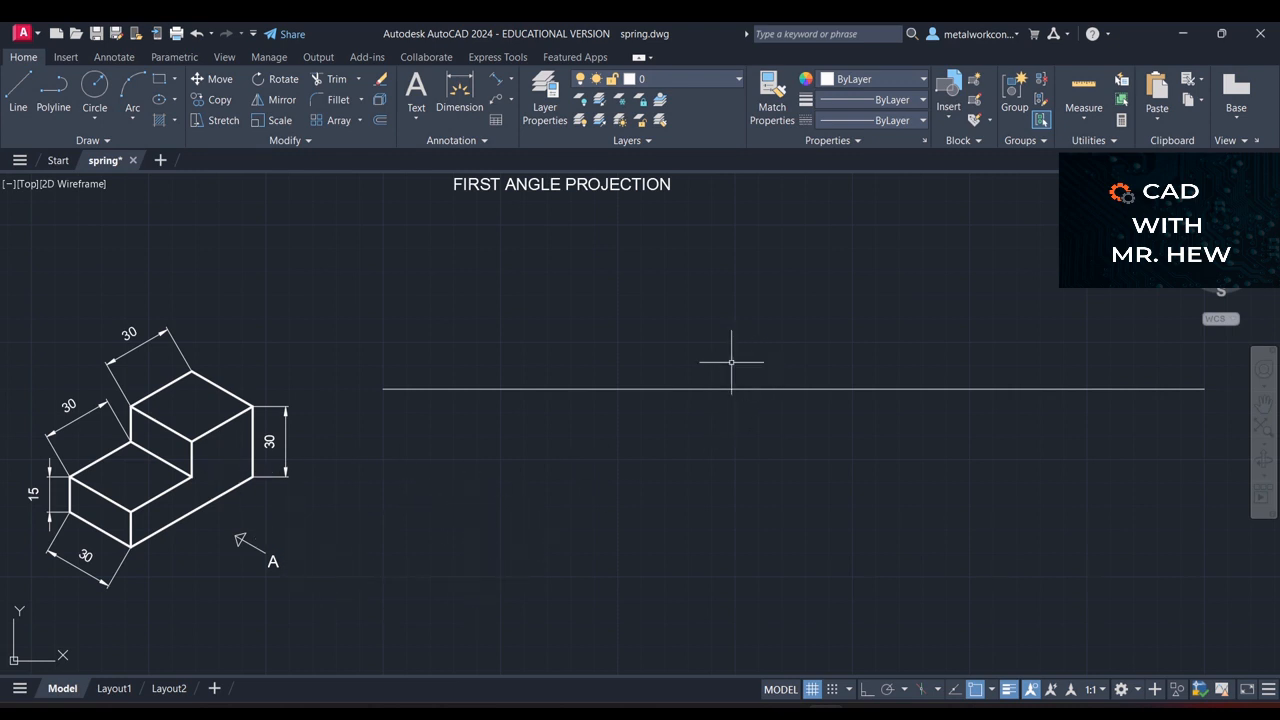
Start the front elevation outline near the middle of the horizontal reference line, with a 60 base rightward along it and a 30 vertical edge upward.
left_click(20, 95)
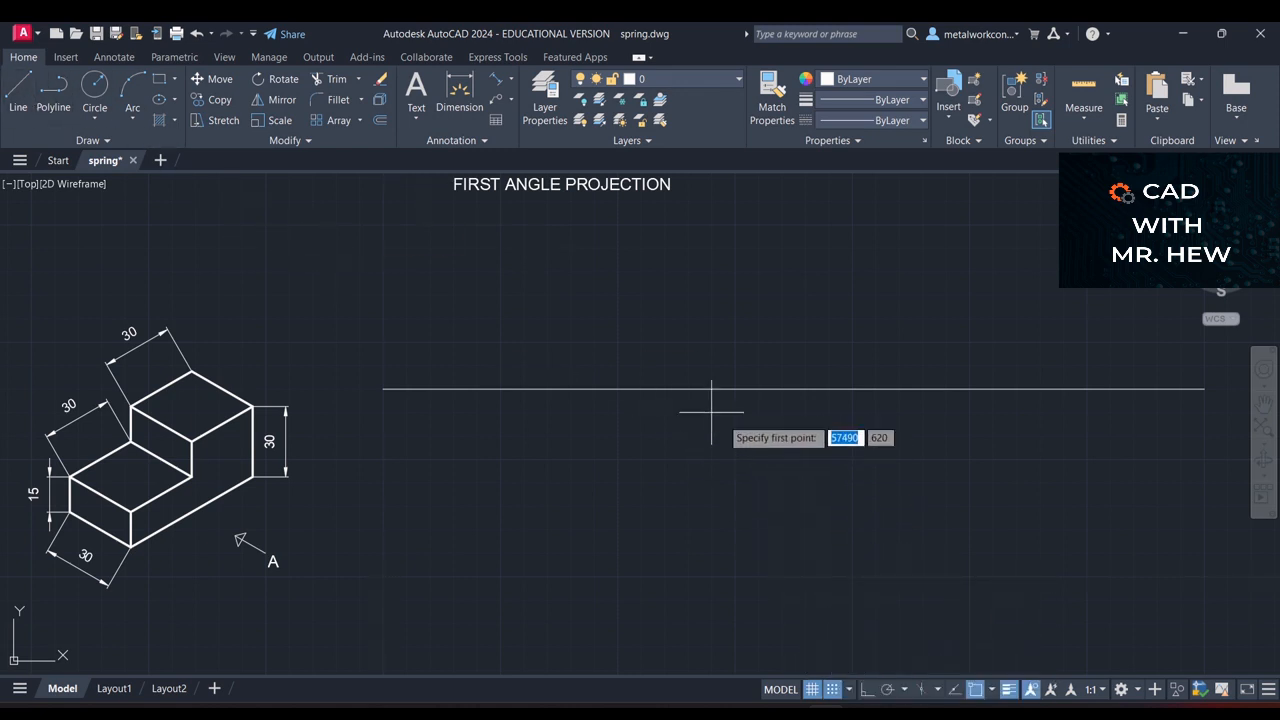
left_click(735, 389)
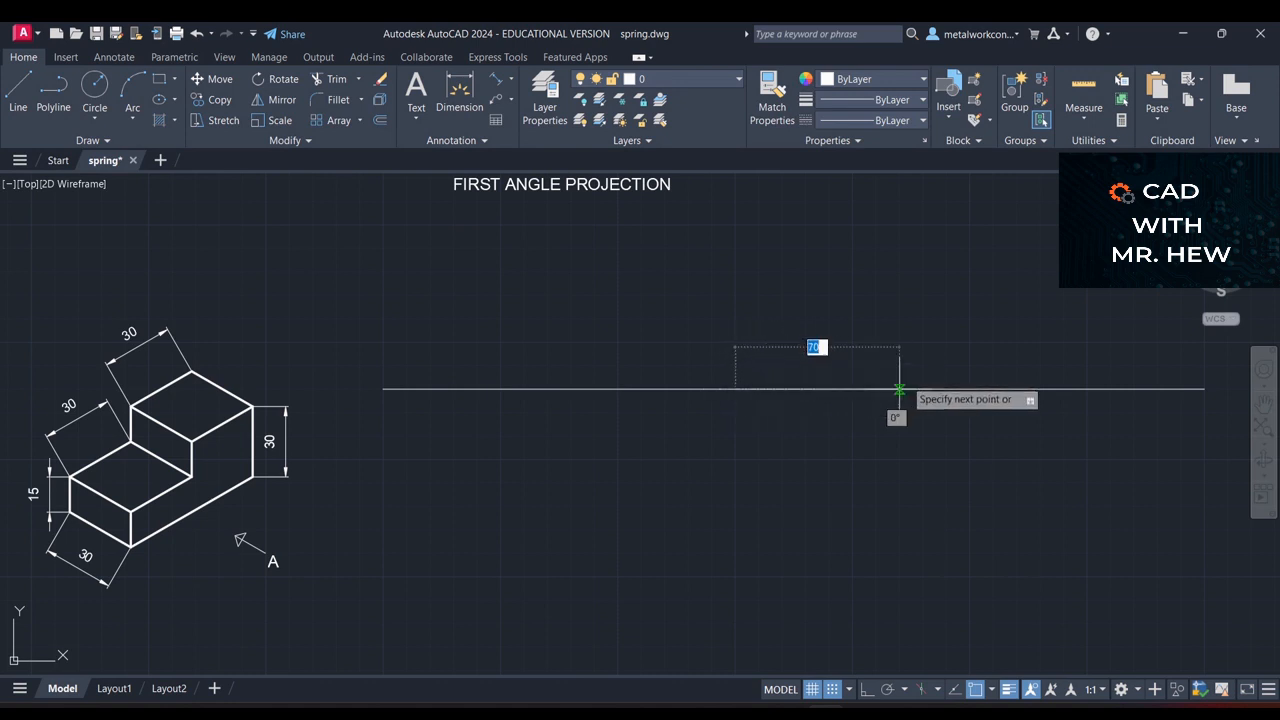
type("6")
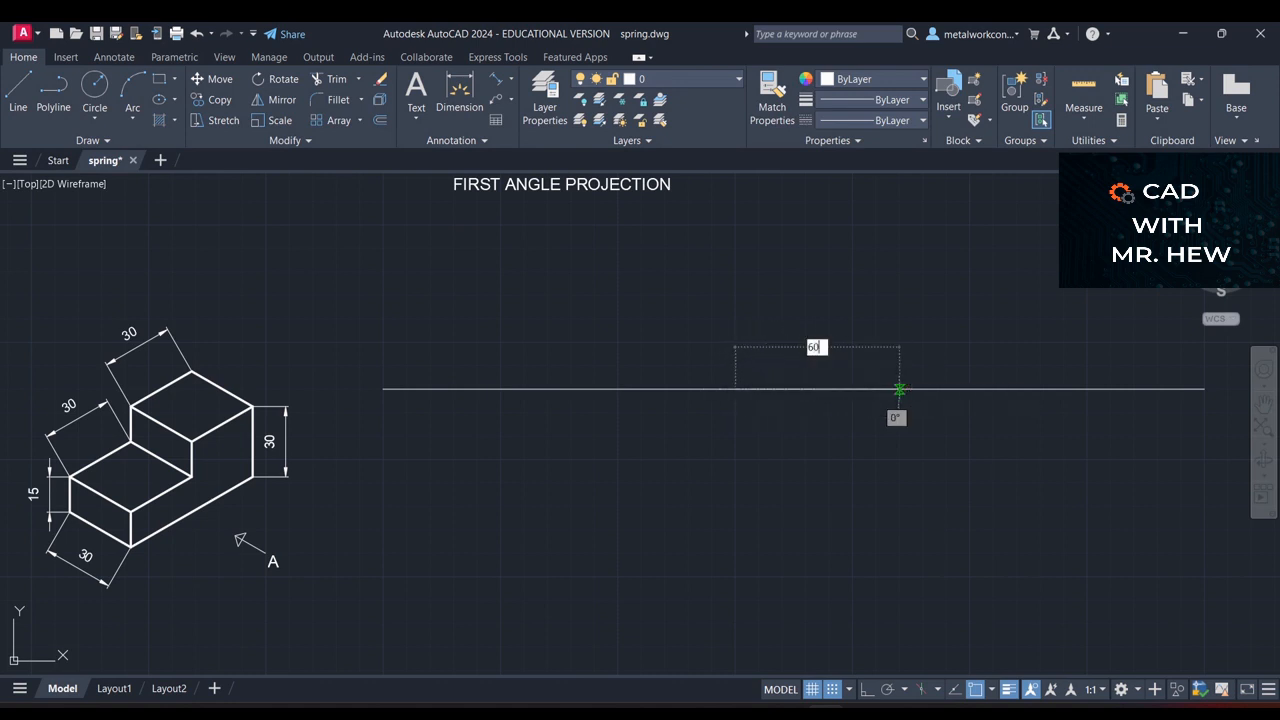
type("0")
key("Return")
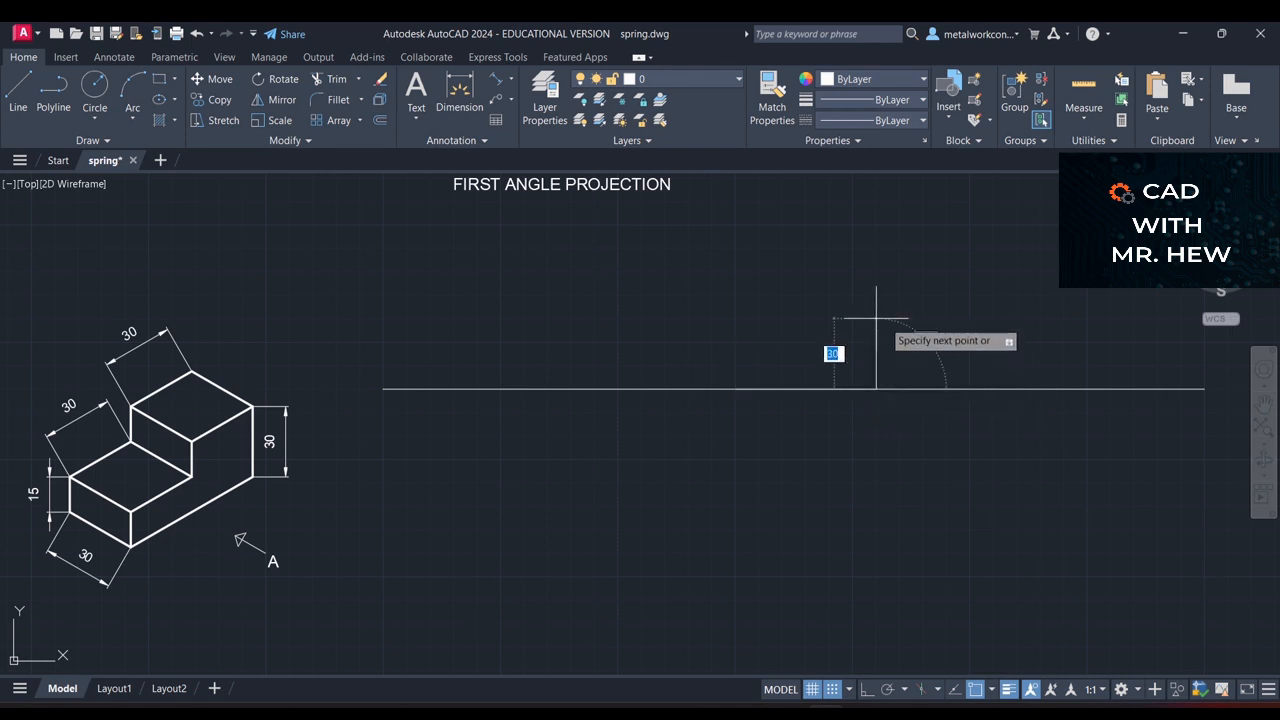
type("30")
key("Return")
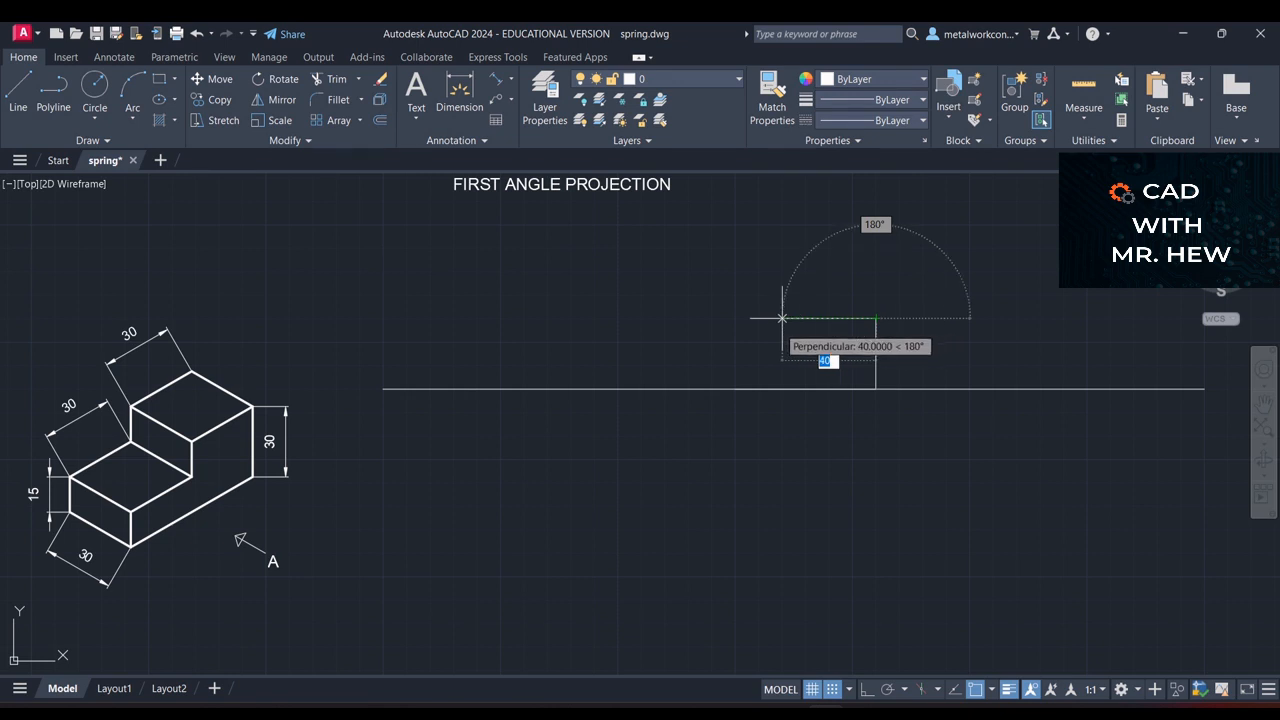
Complete the stepped front elevation with segments 30 left, 15 down and 30 left using Ortho, closing at the start point.
type("3")
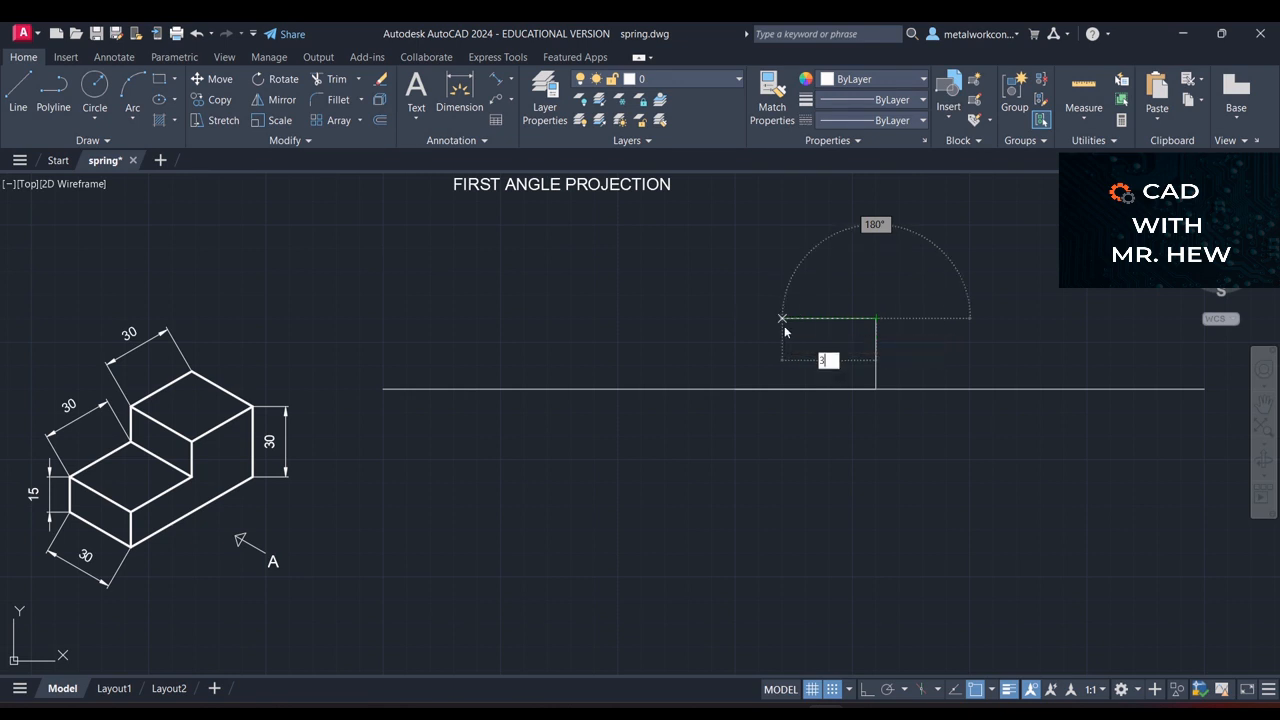
key("Return")
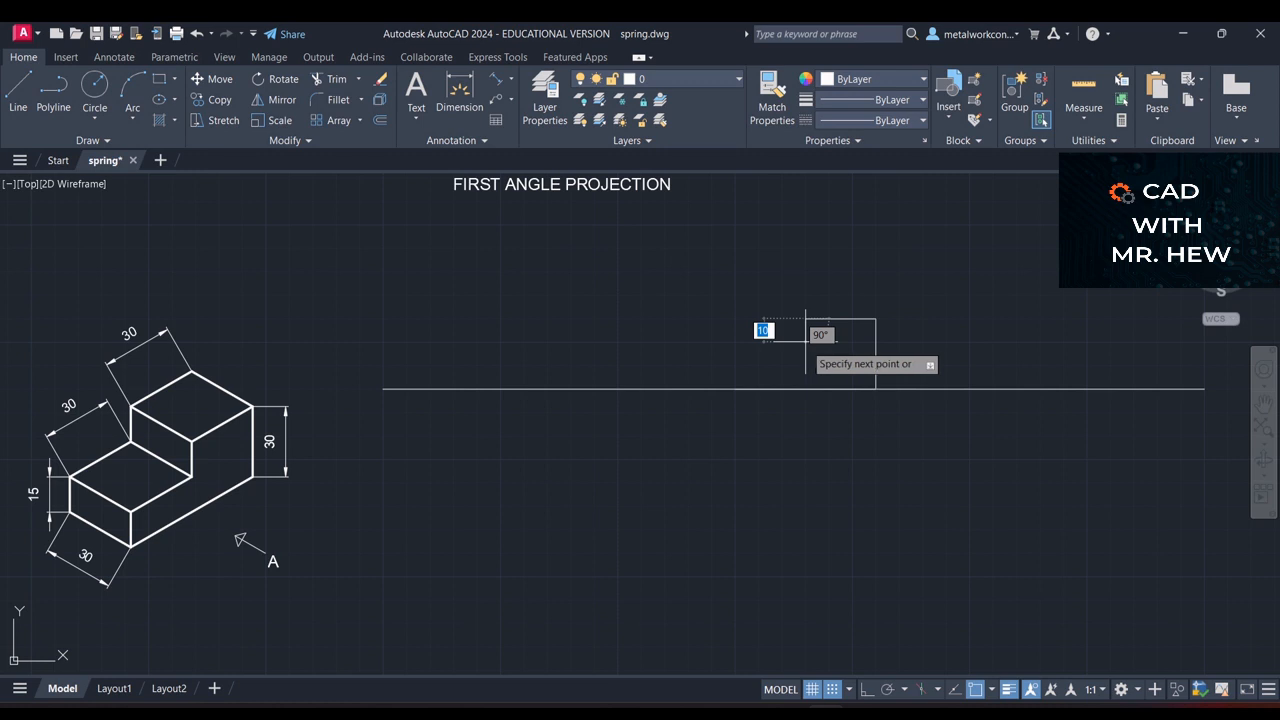
type("15")
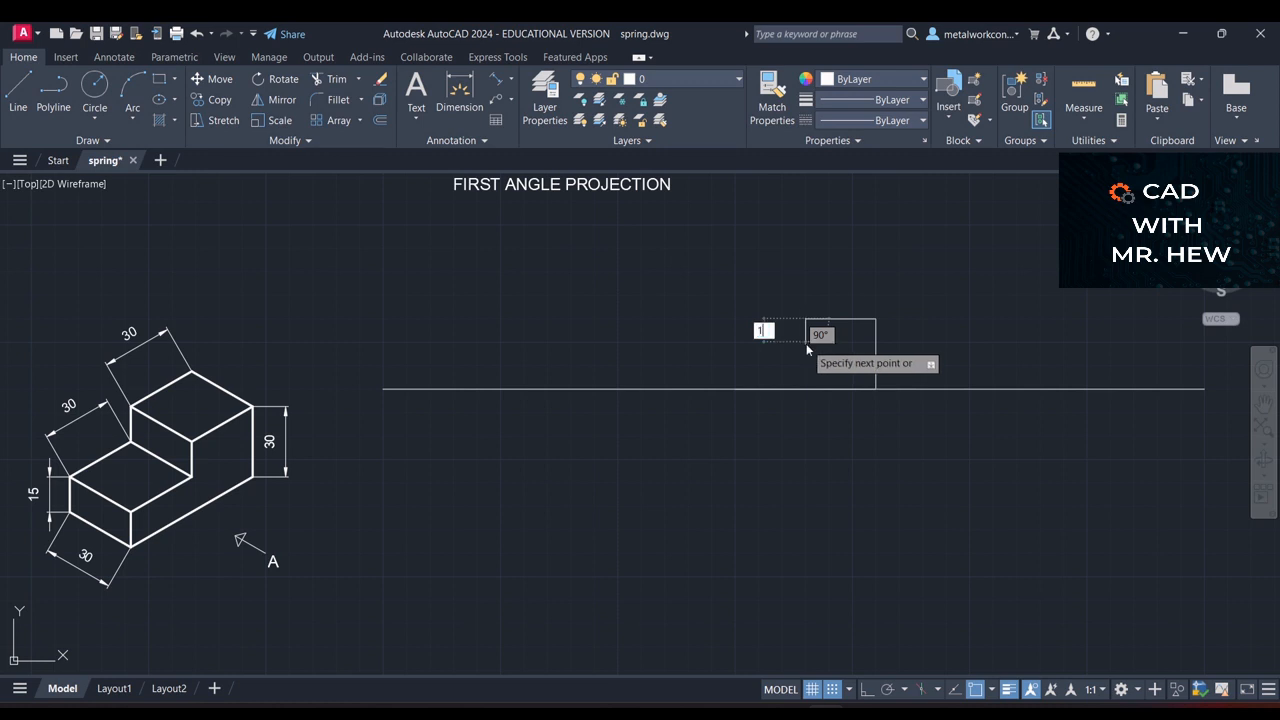
key("Return")
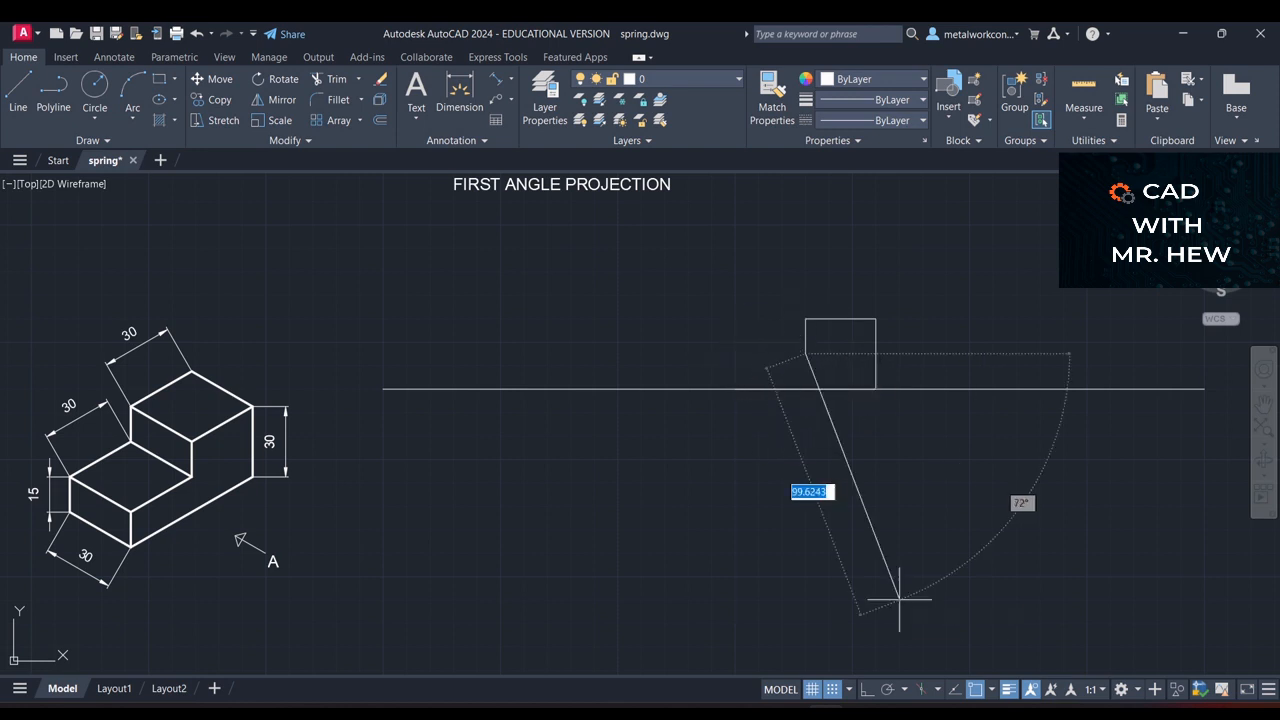
left_click(866, 690)
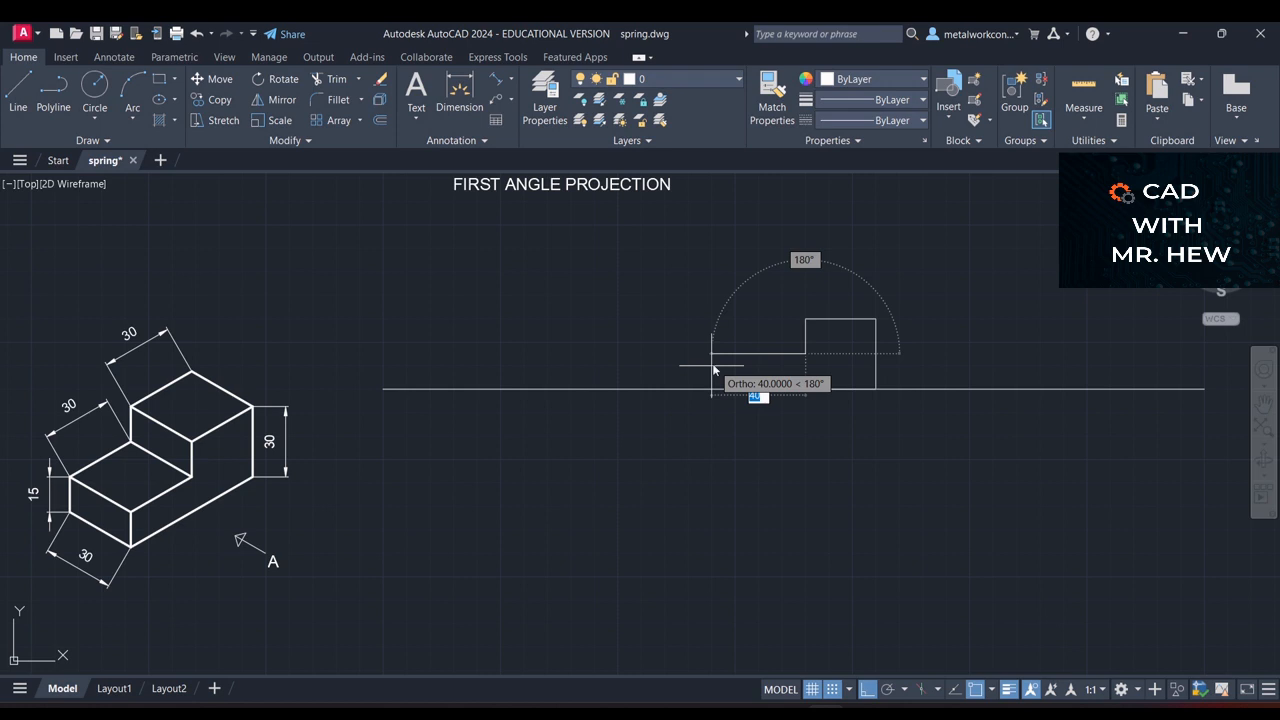
type("30")
key("Return")
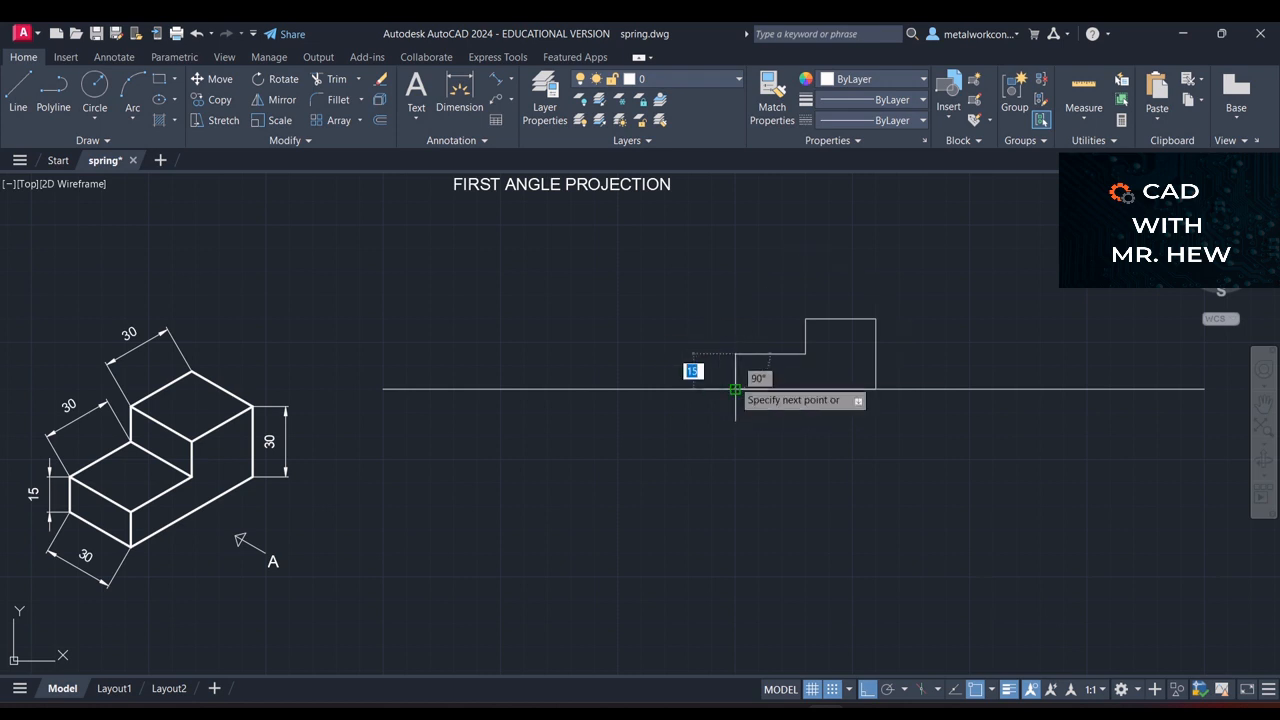
left_click(735, 389)
key("Escape")
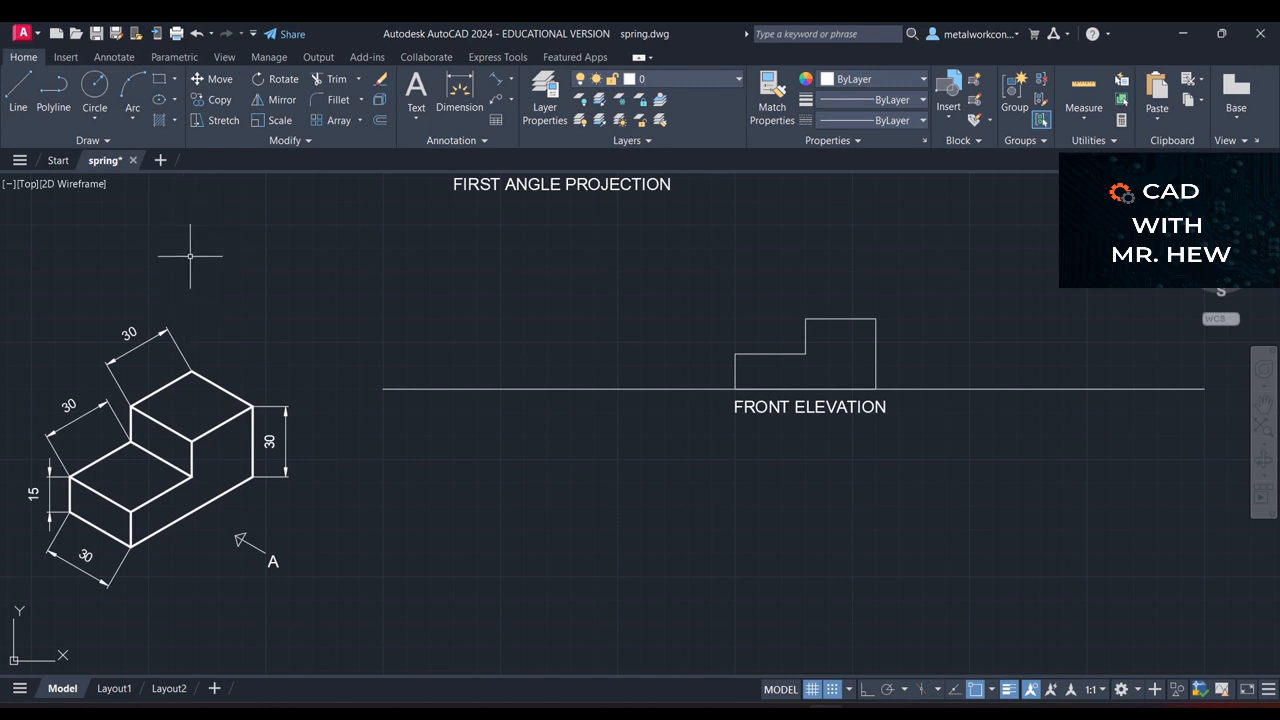
Draw a long vertical projection line downward from the lower-left corner of the front elevation, with Ortho on.
left_click(30, 110)
left_click(735, 389)
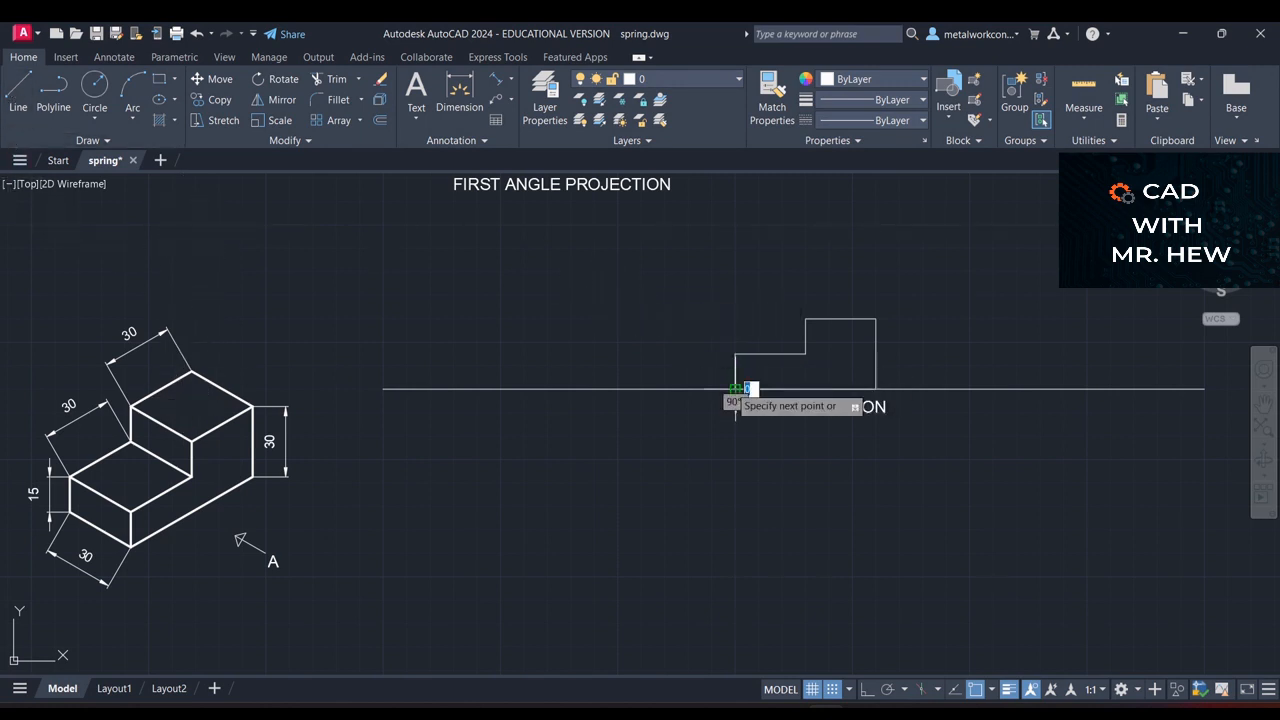
left_click(868, 689)
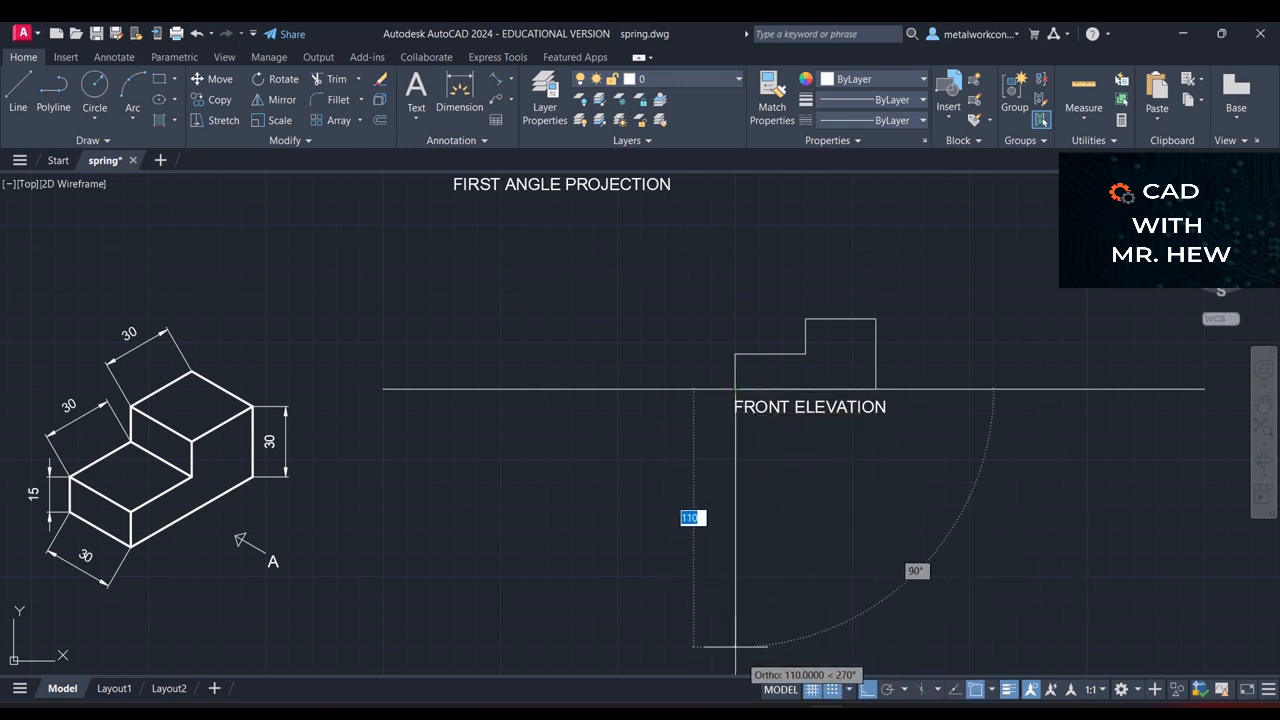
left_click(735, 666)
key("Escape")
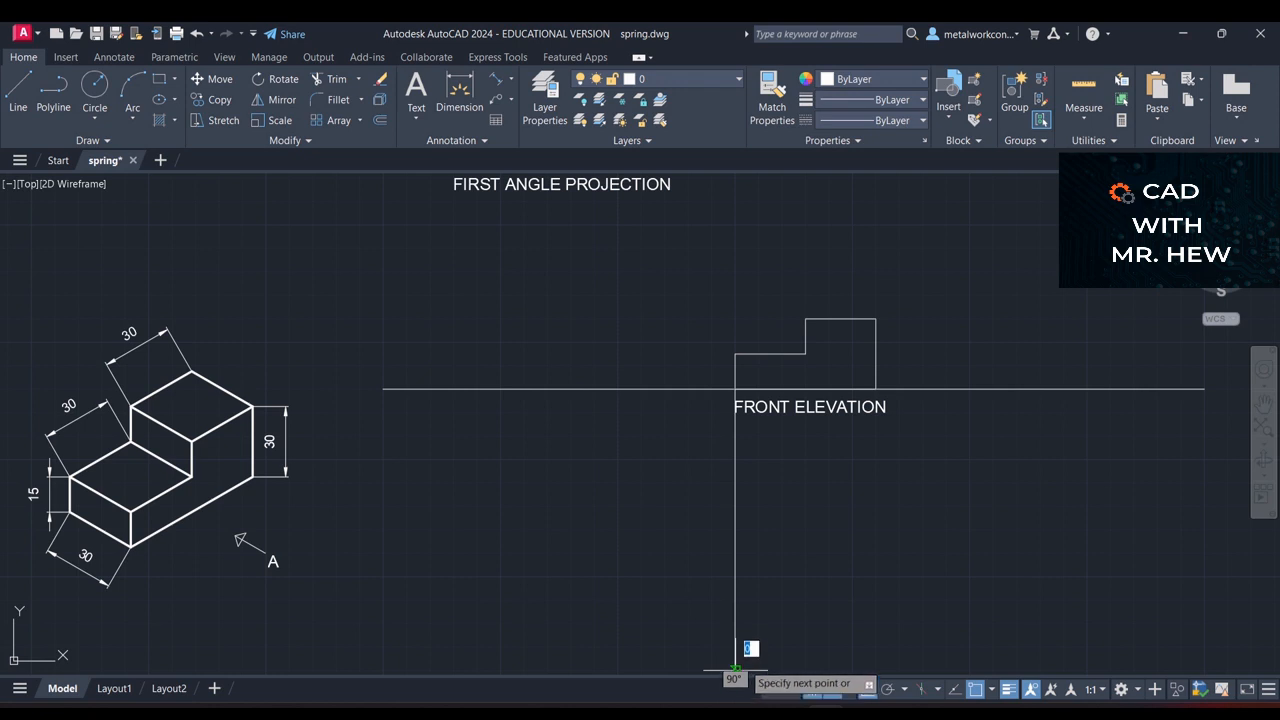
Draw two more long vertical projection lines downward from the front elevation, at its inner step corner and at its lower-right corner.
key("Return")
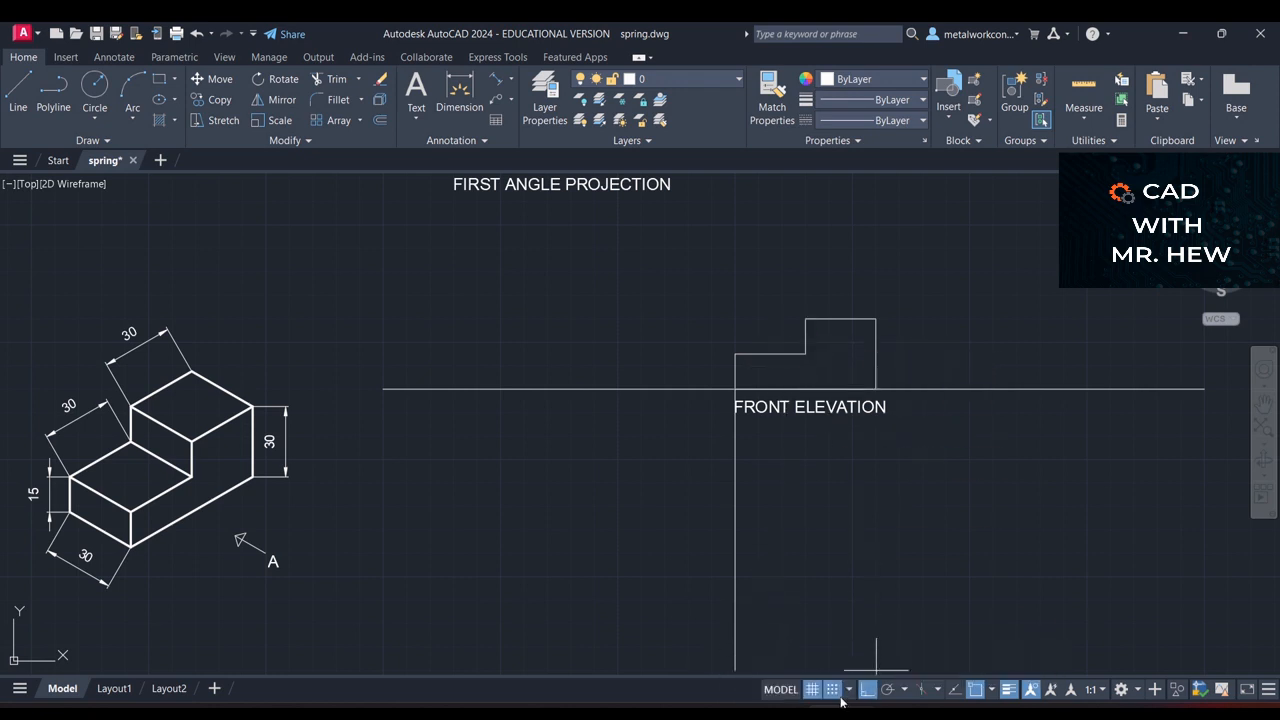
left_click(805, 353)
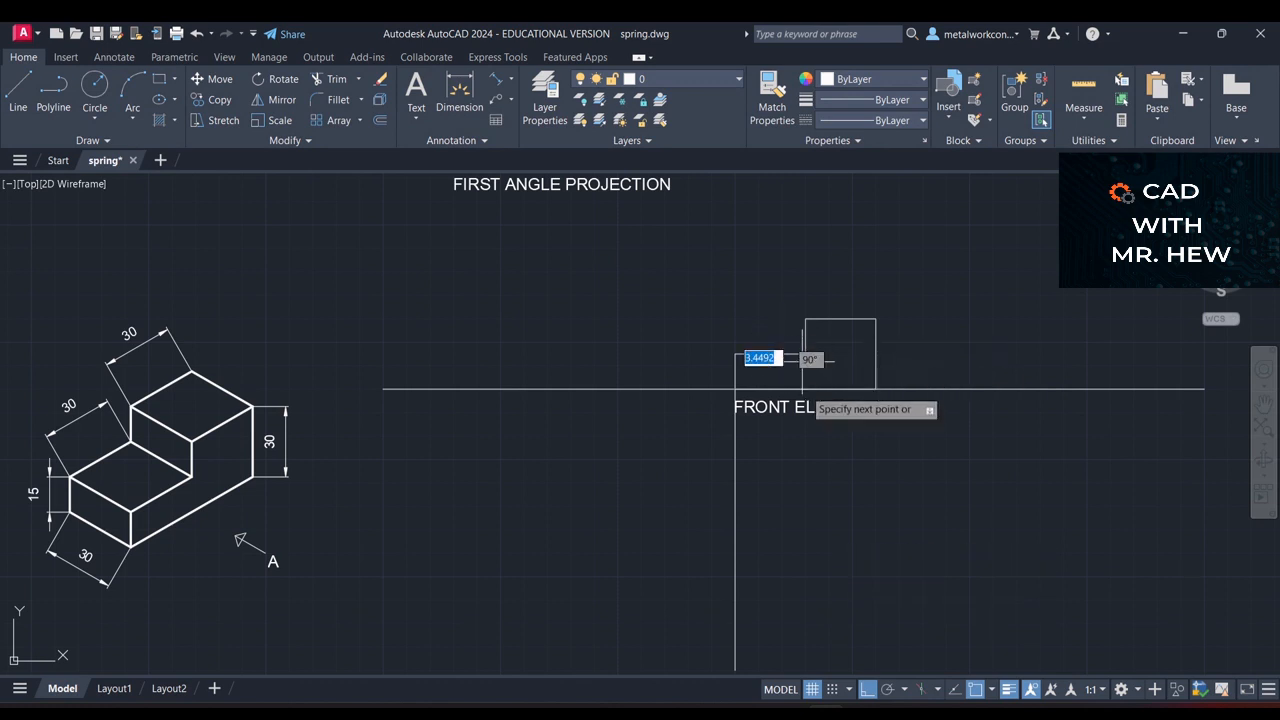
left_click(808, 670)
key("Return")
key("Return")
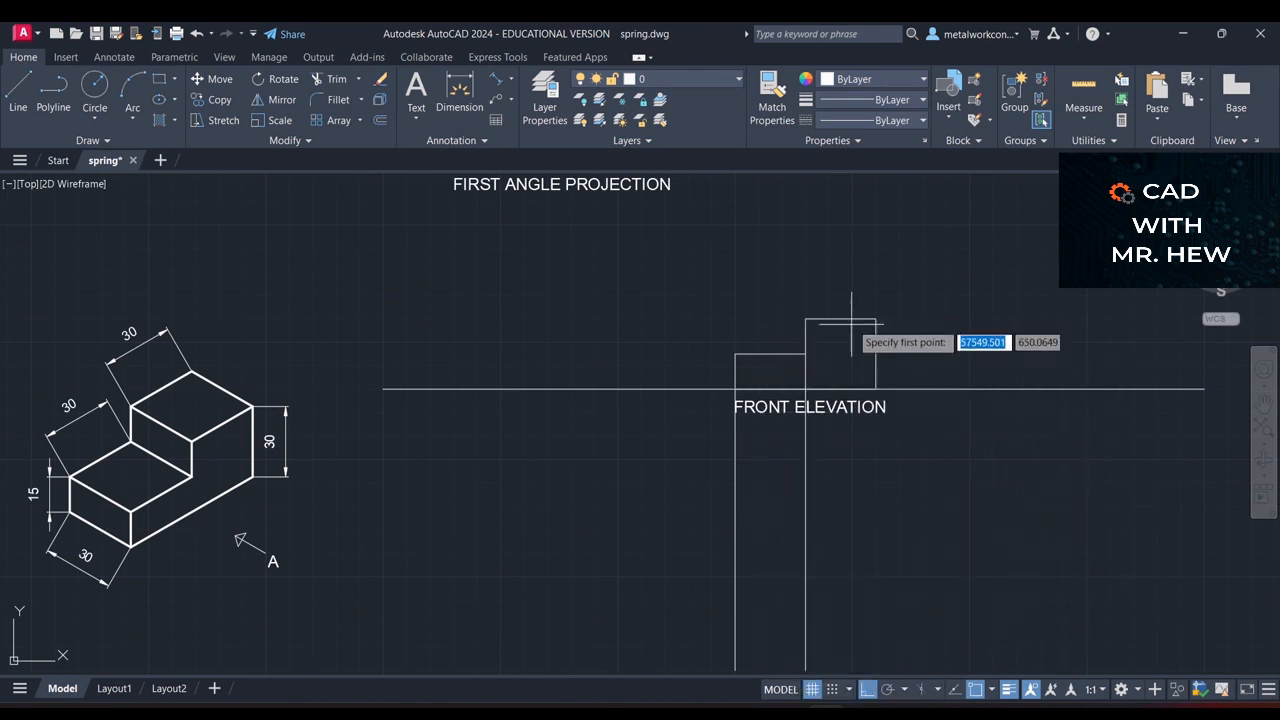
left_click(876, 389)
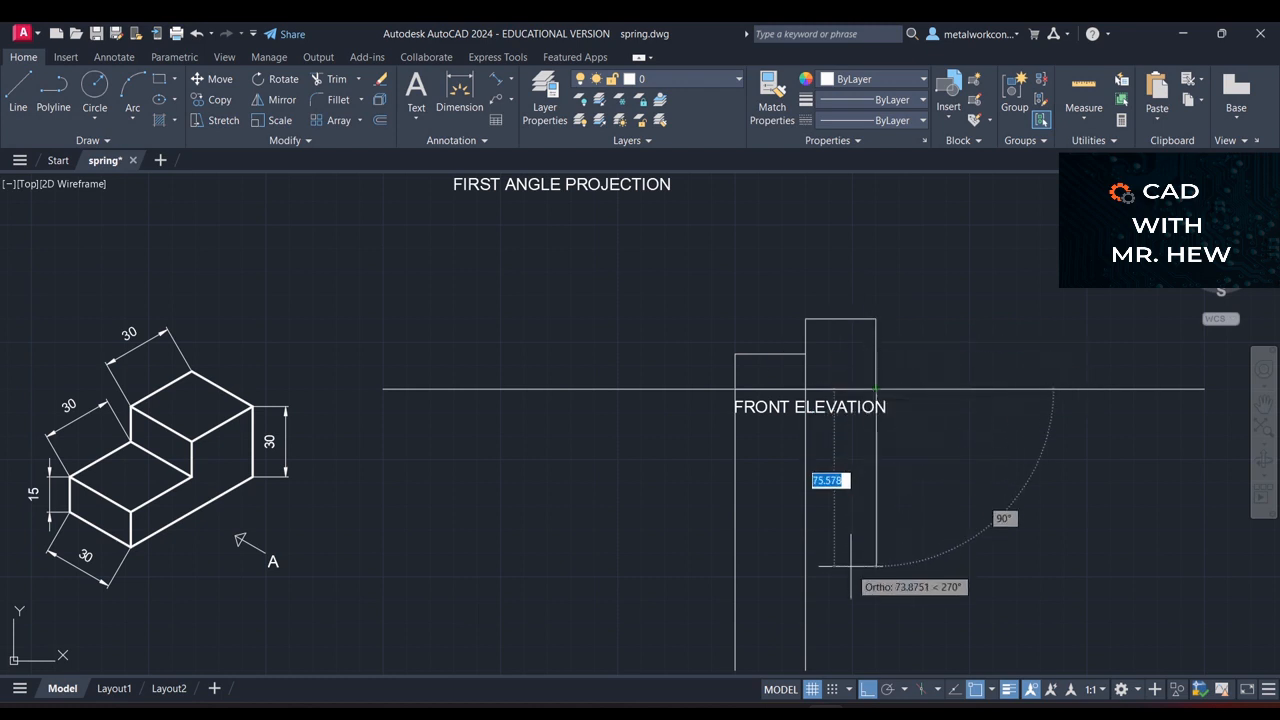
left_click(876, 670)
key("Return")
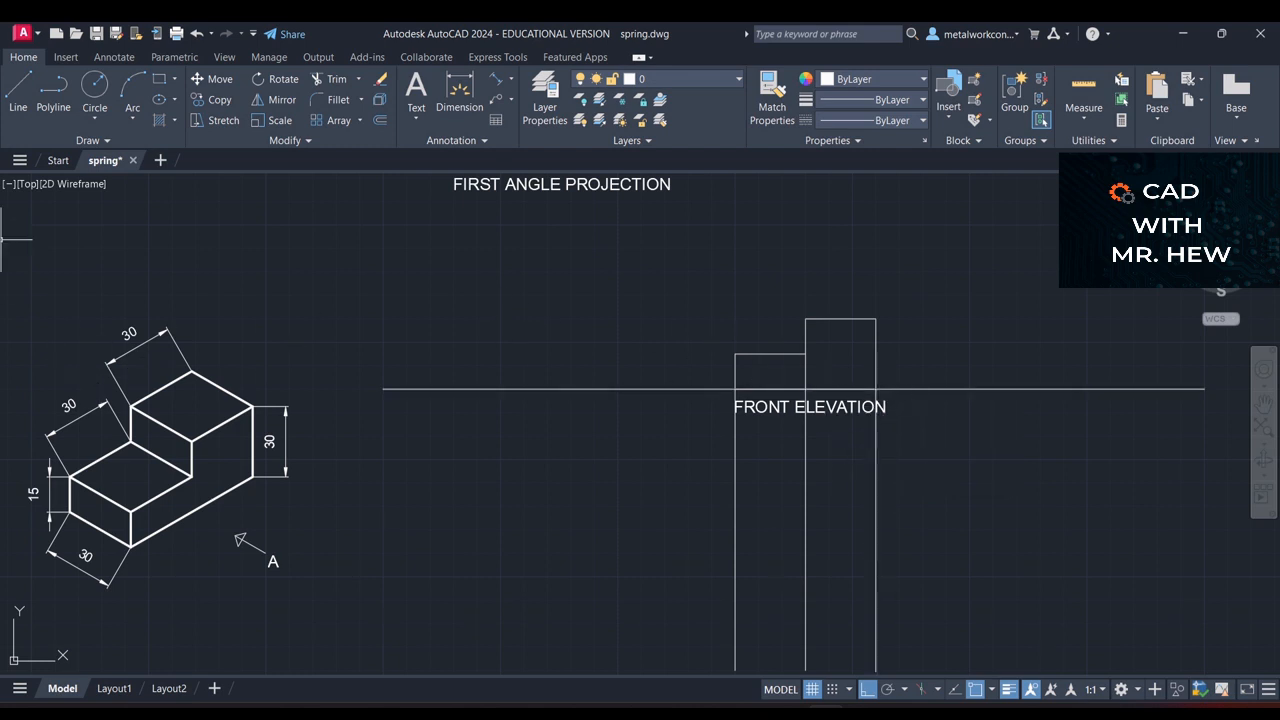
Start the plan 25 below the front elevation's lower-left corner and draw its upper edge across to the right-hand projection line.
left_click(20, 100)
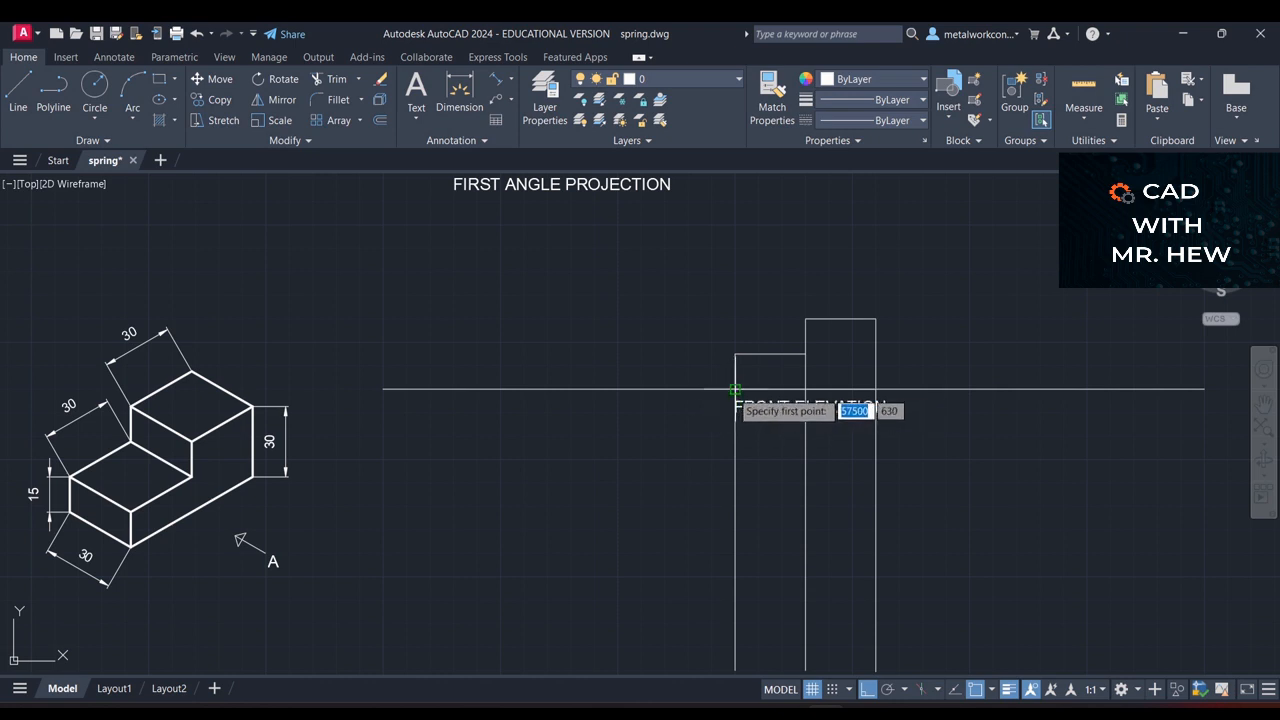
left_click(735, 389)
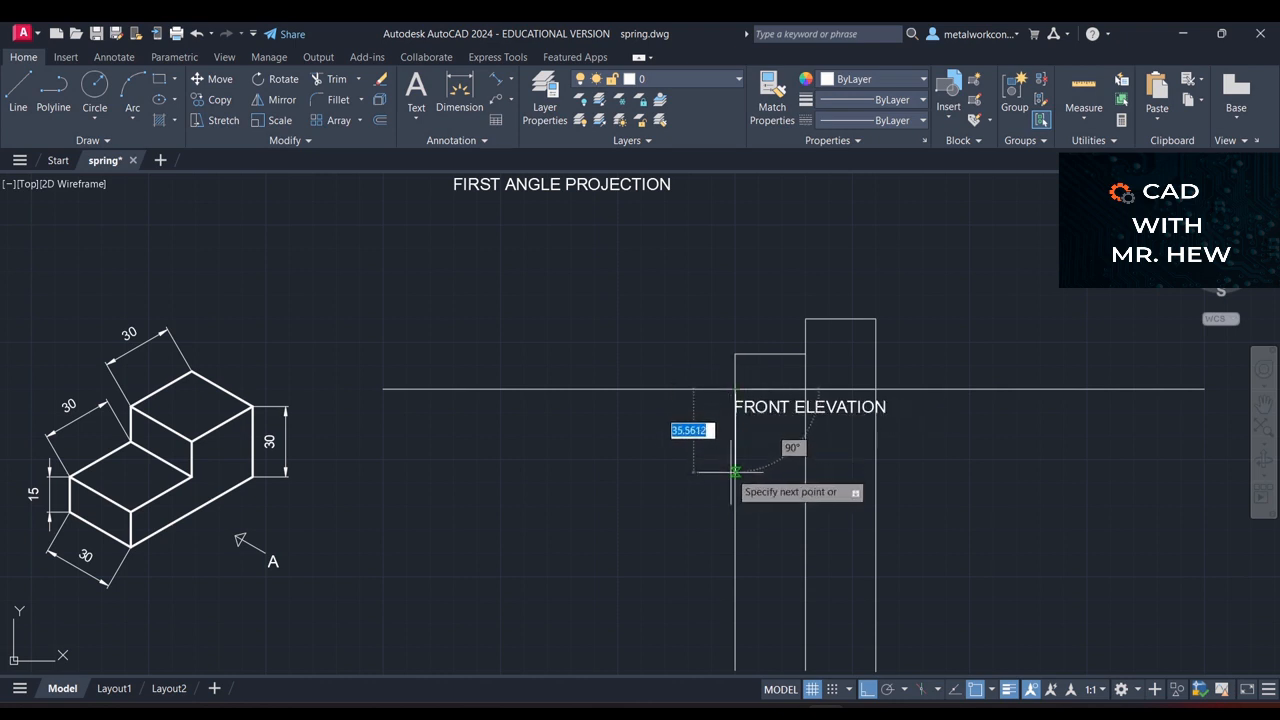
type("2")
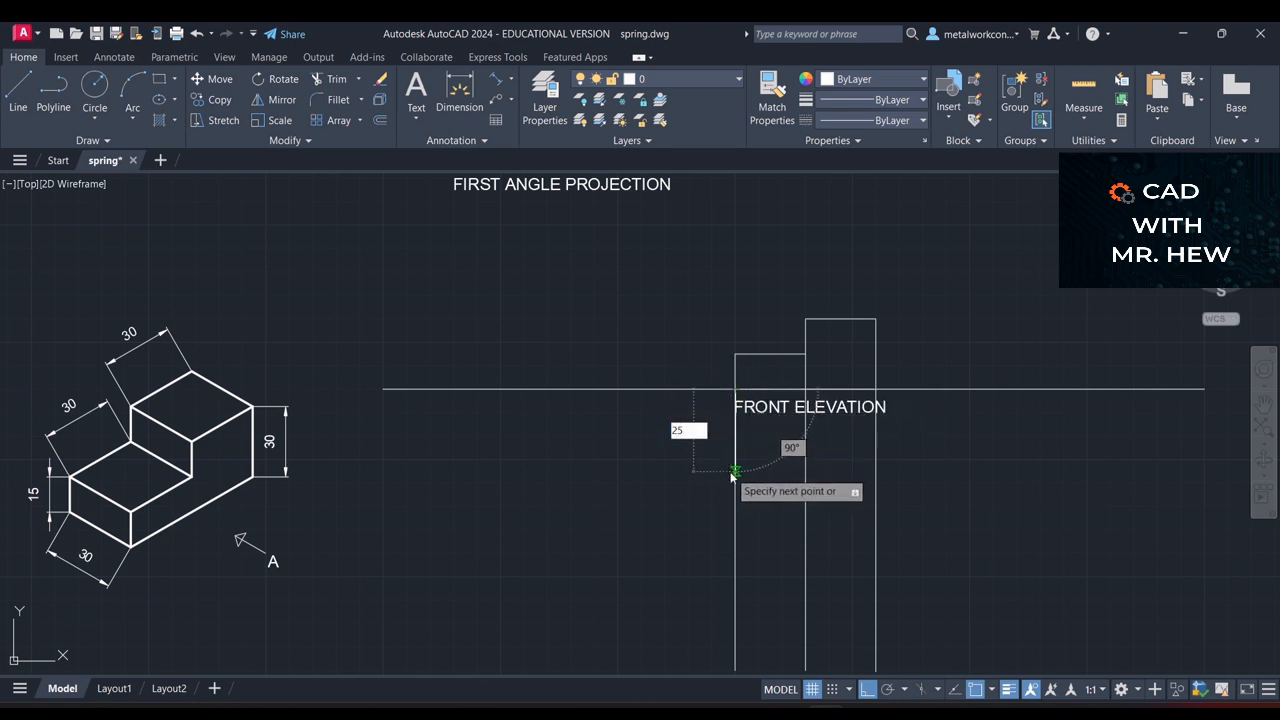
type("5")
key("Return")
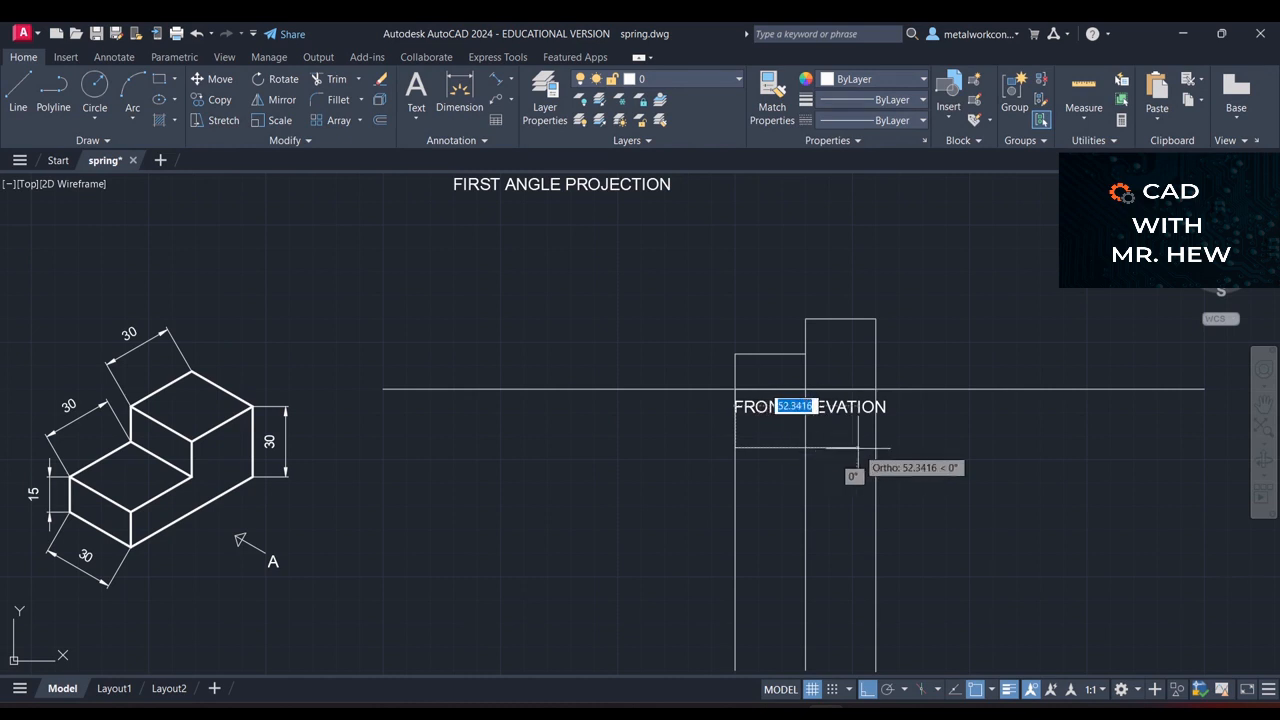
left_click(855, 462)
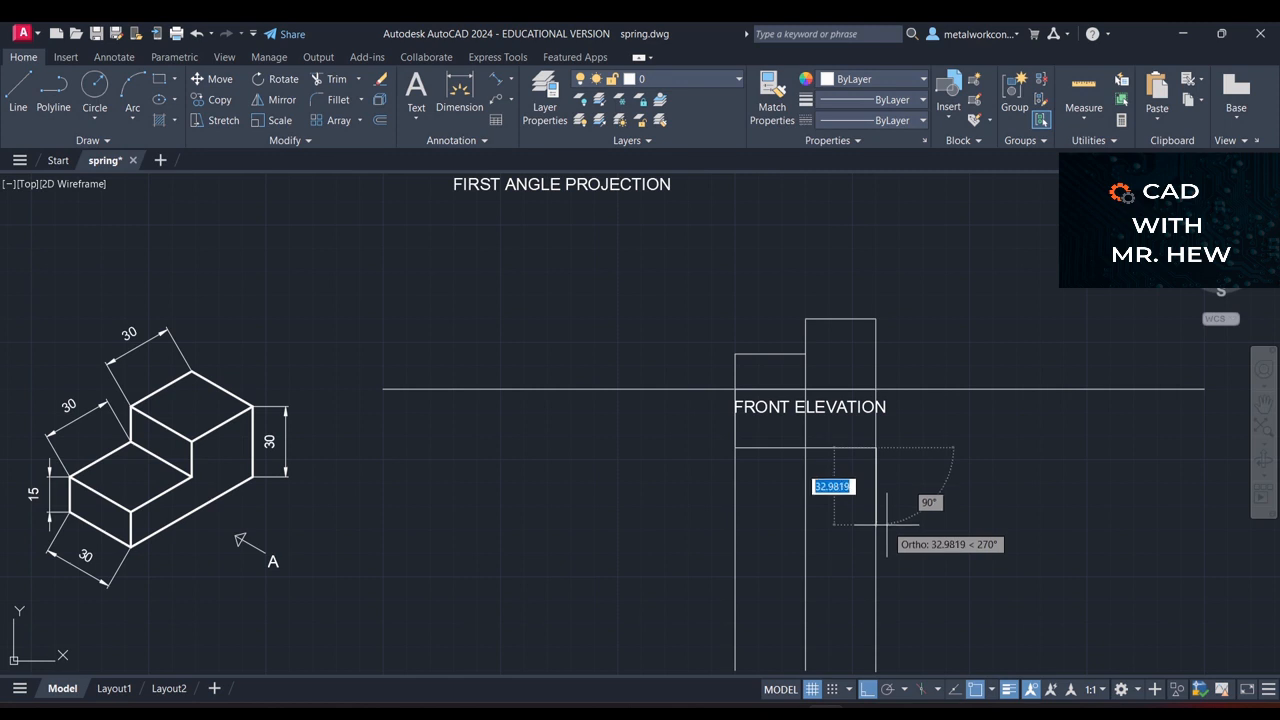
Complete the plan rectangle with segments 30 down, 60 left and 30 up.
type("30")
key("Return")
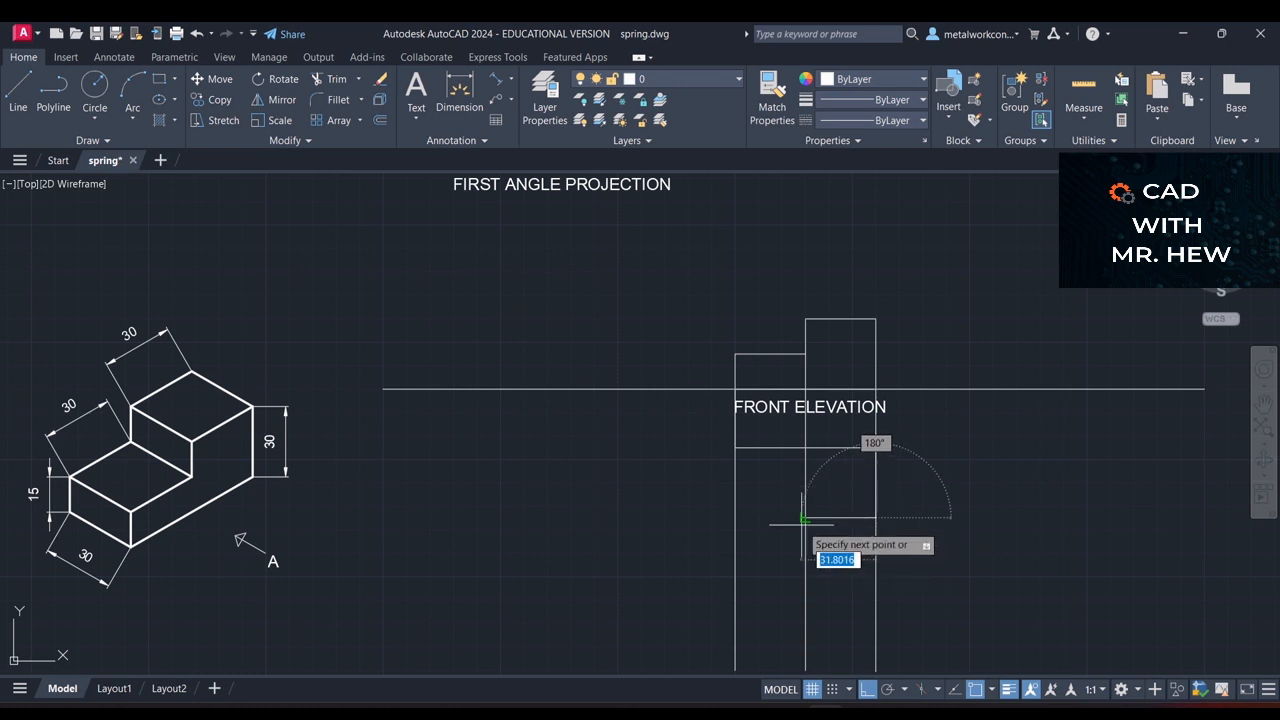
type("60")
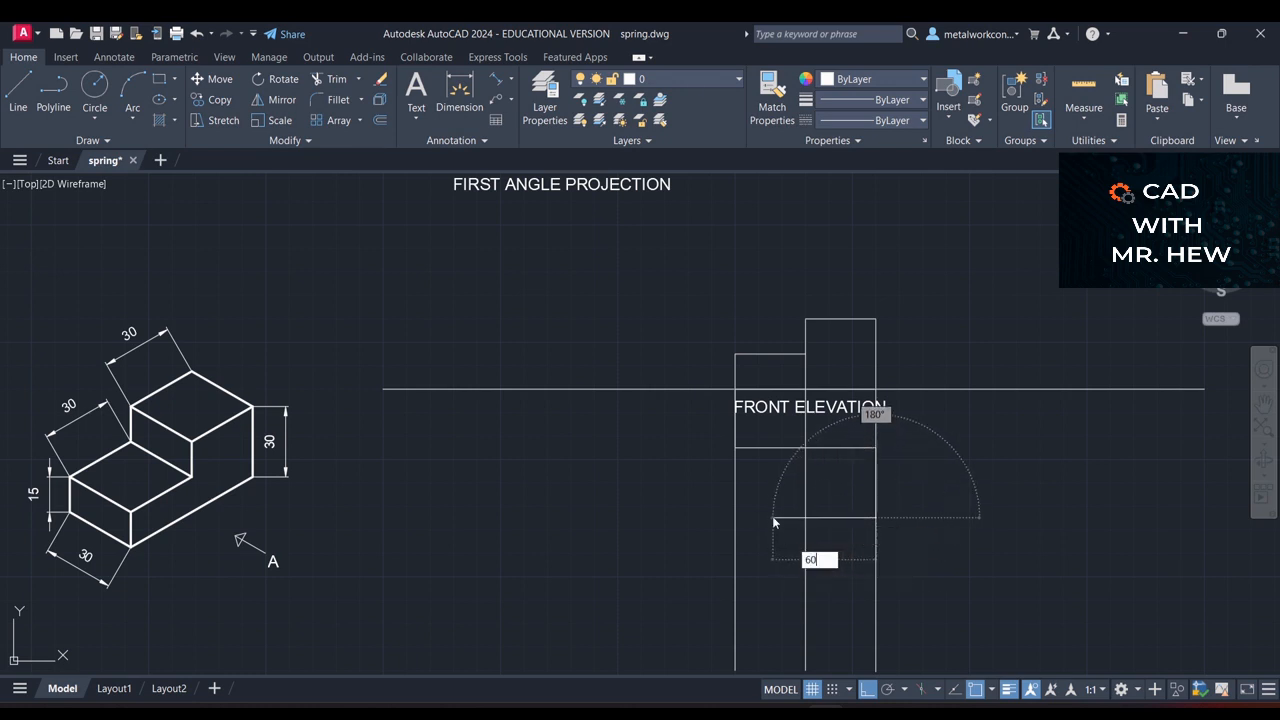
key("Return")
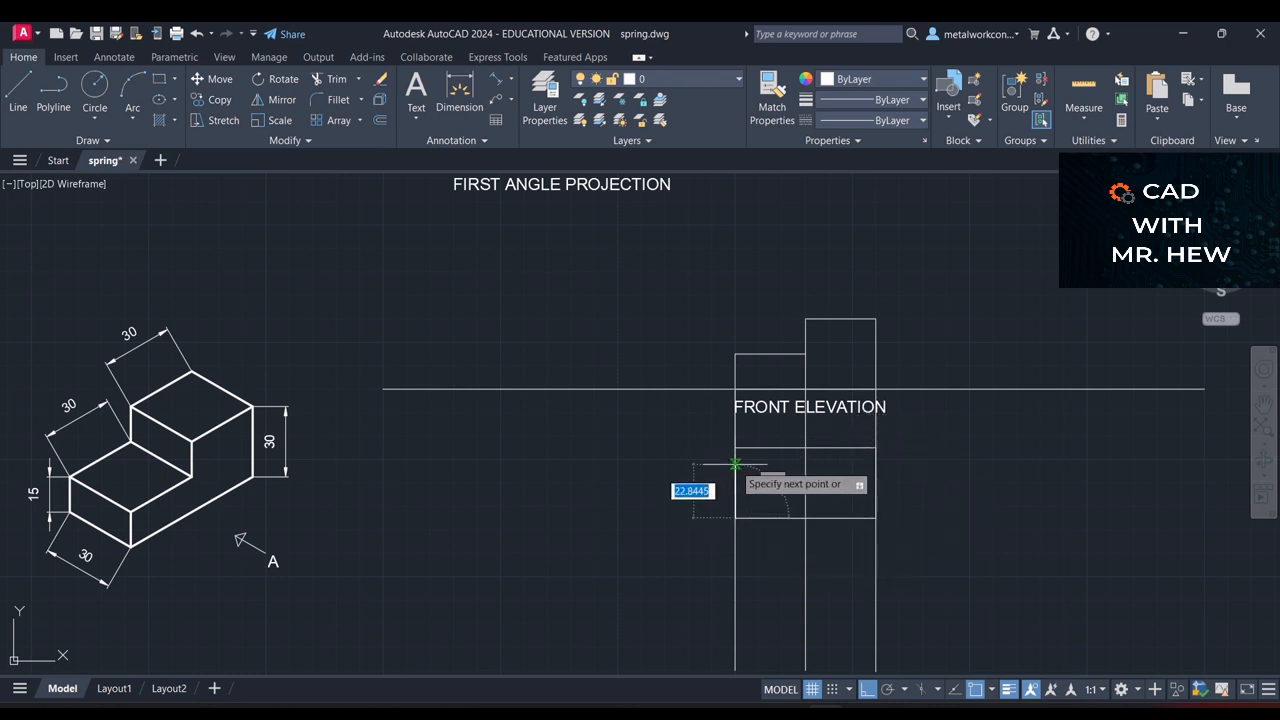
type("30")
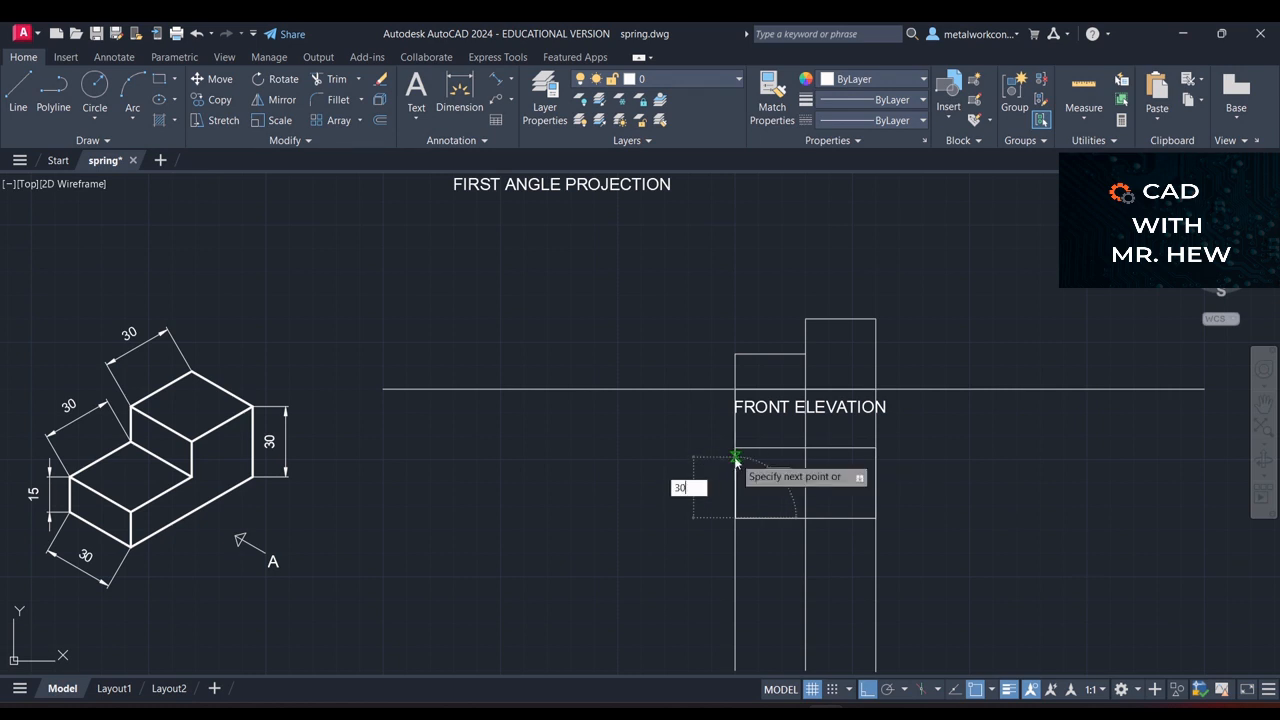
key("Return")
key("Escape")
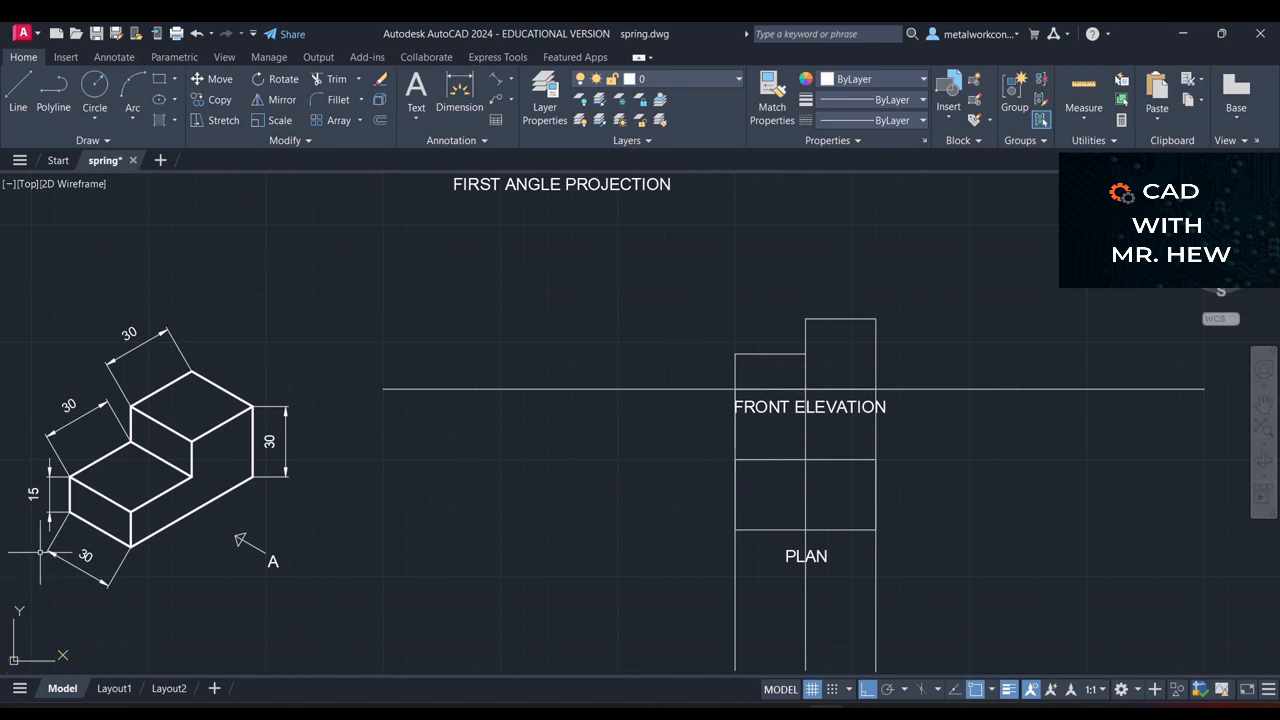
Highlight the edges of both top faces on the isometric block as the surfaces represented in the plan.
left_click(160, 423)
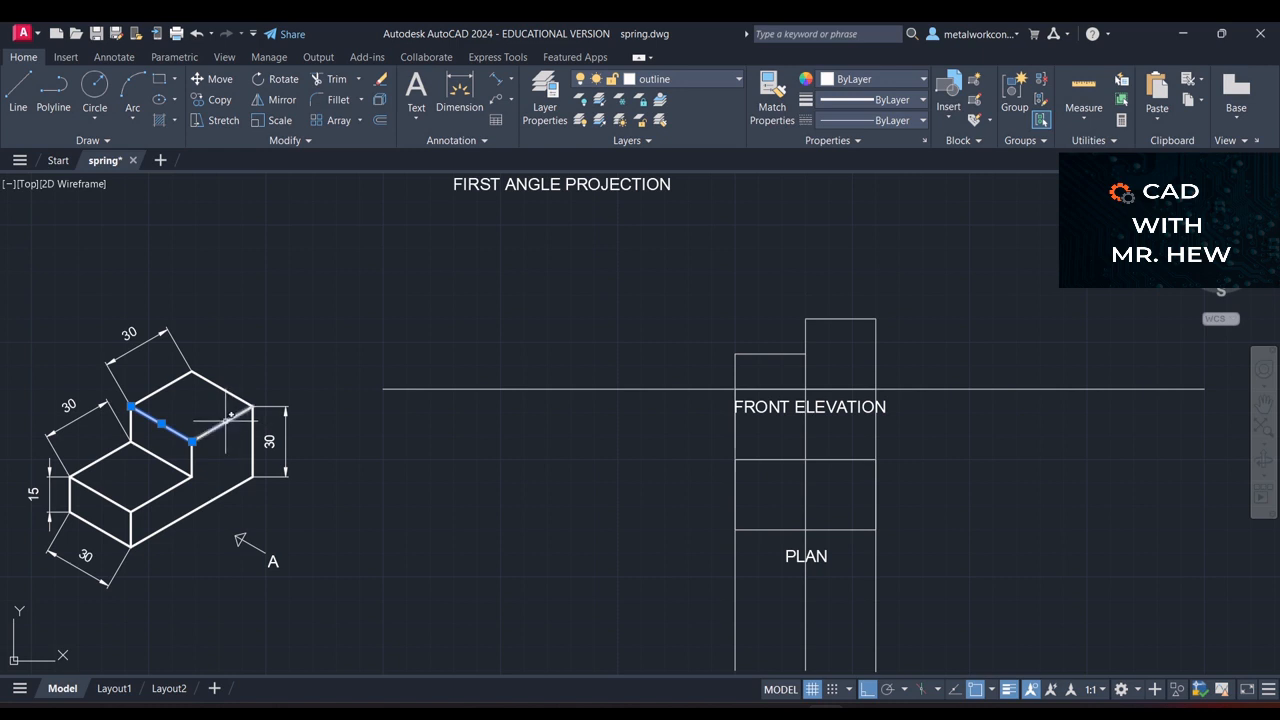
left_click(230, 384)
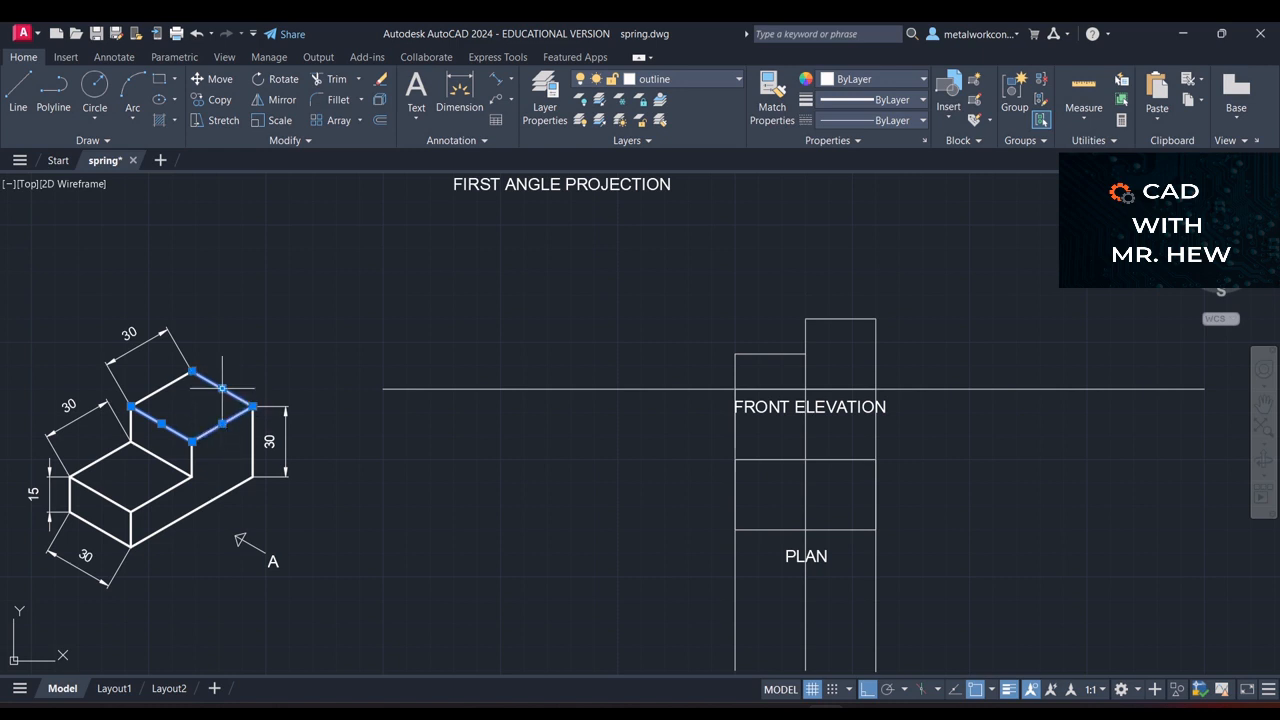
left_click(98, 459)
left_click(92, 489)
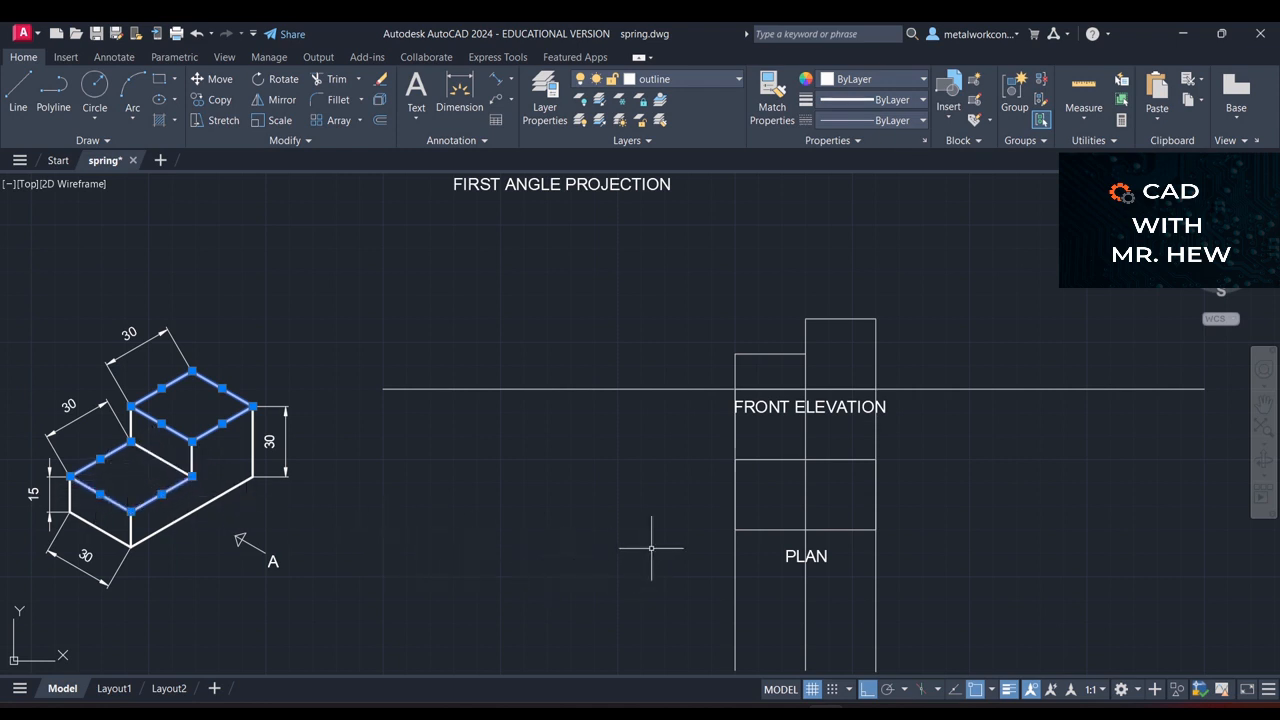
key("Escape")
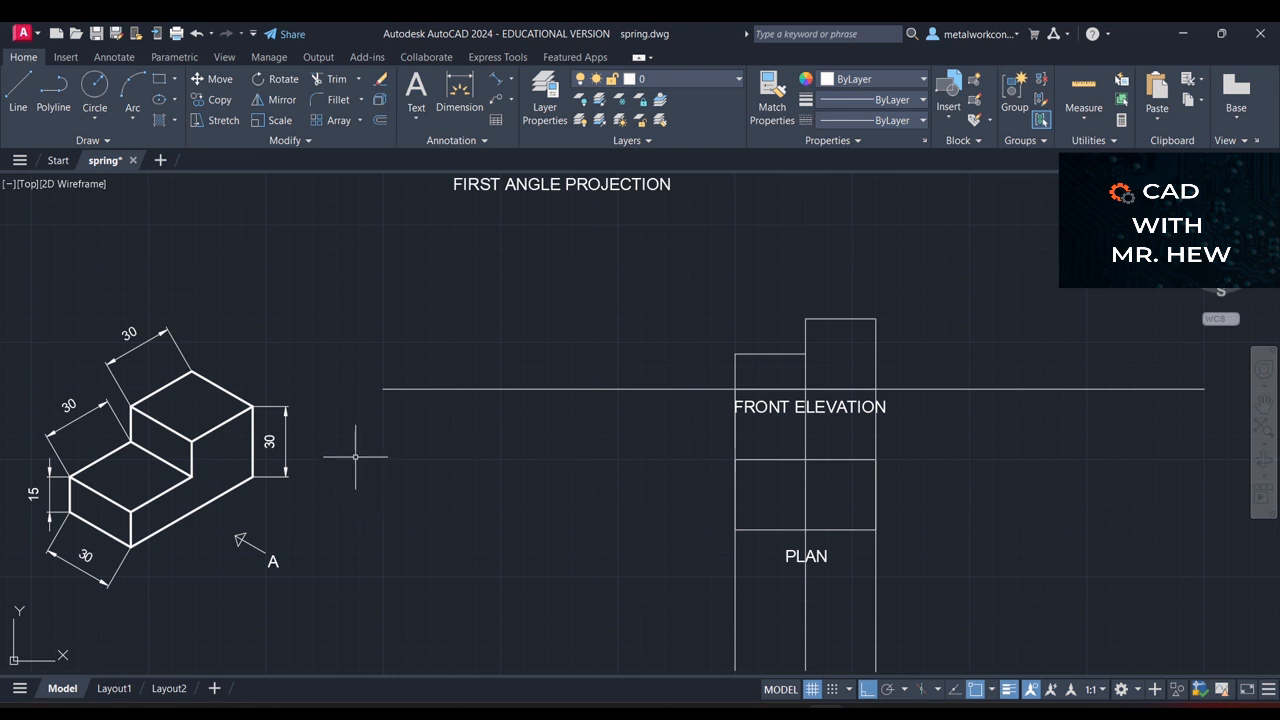
Draw a sloping line 100 long at 315° from the front elevation's lower-right corner, with Ortho off.
left_click(19, 96)
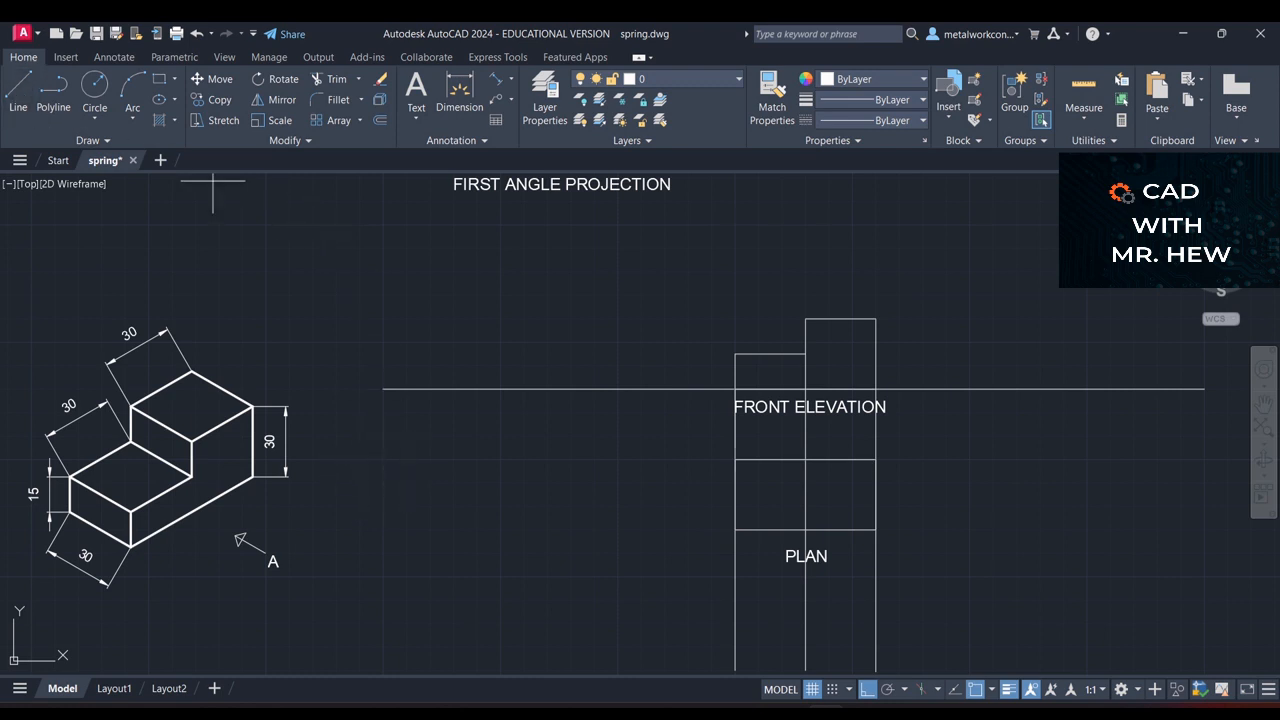
left_click(875, 389)
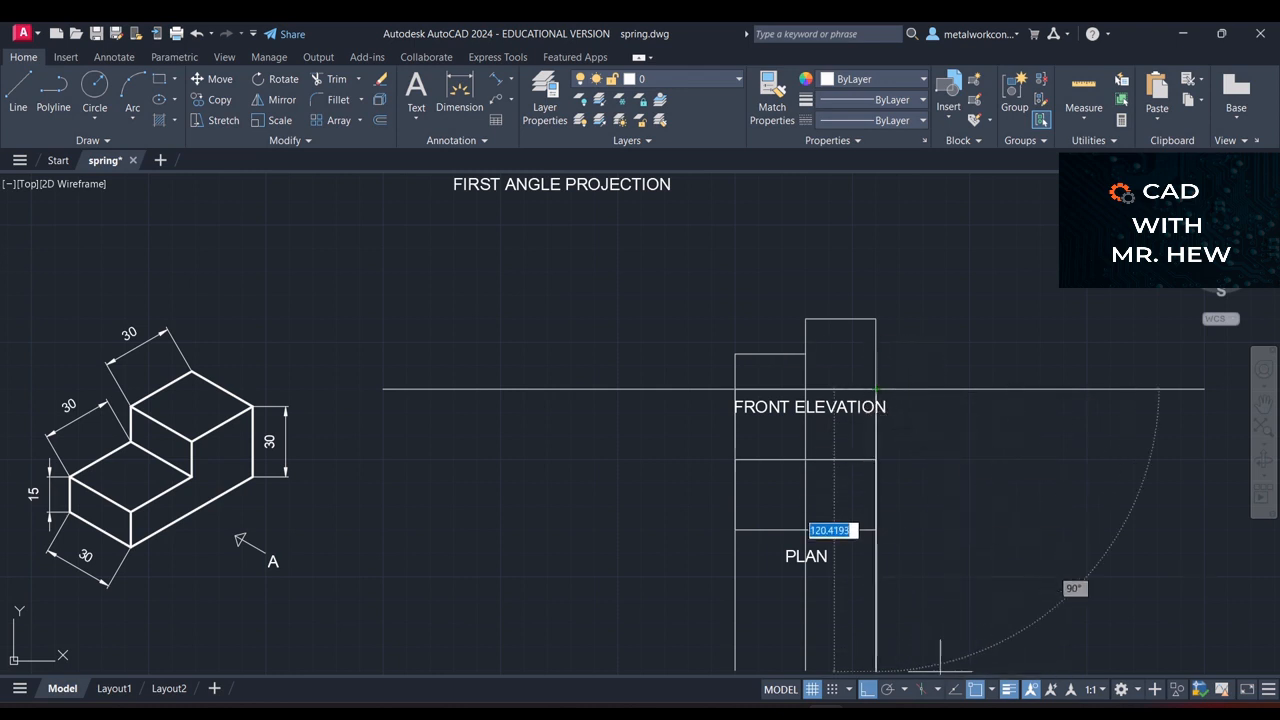
left_click(867, 690)
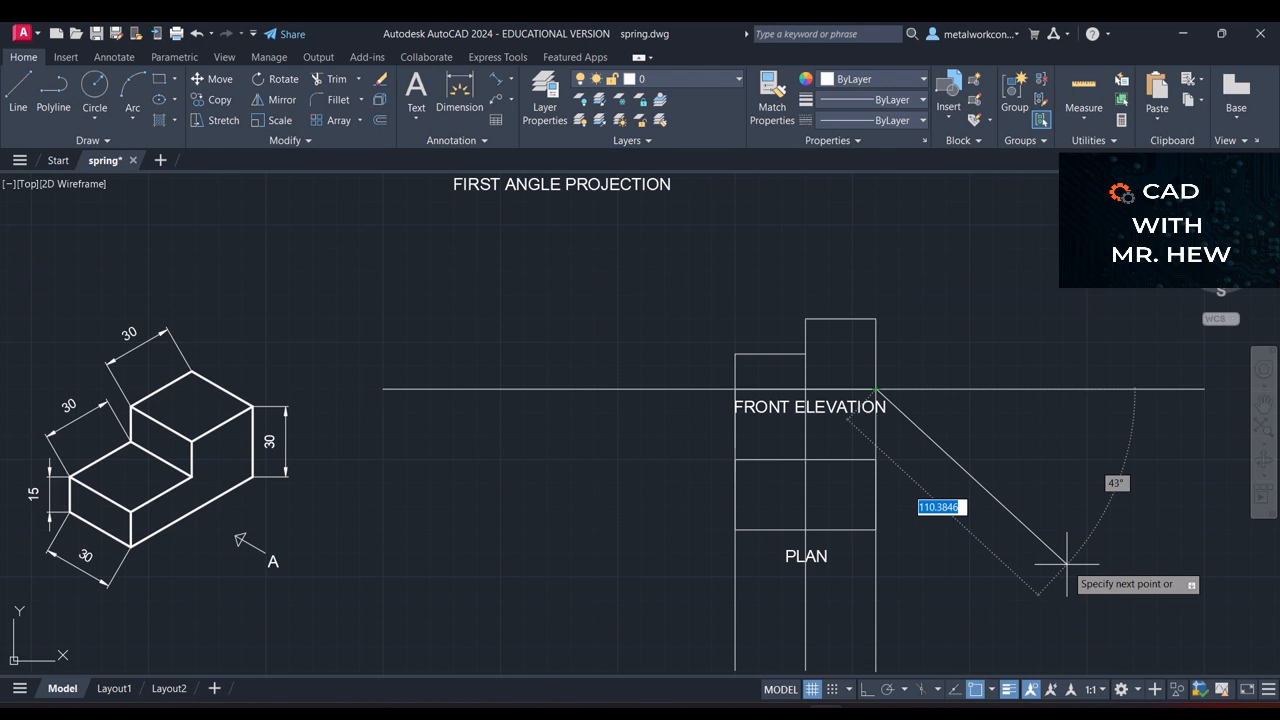
type("1")
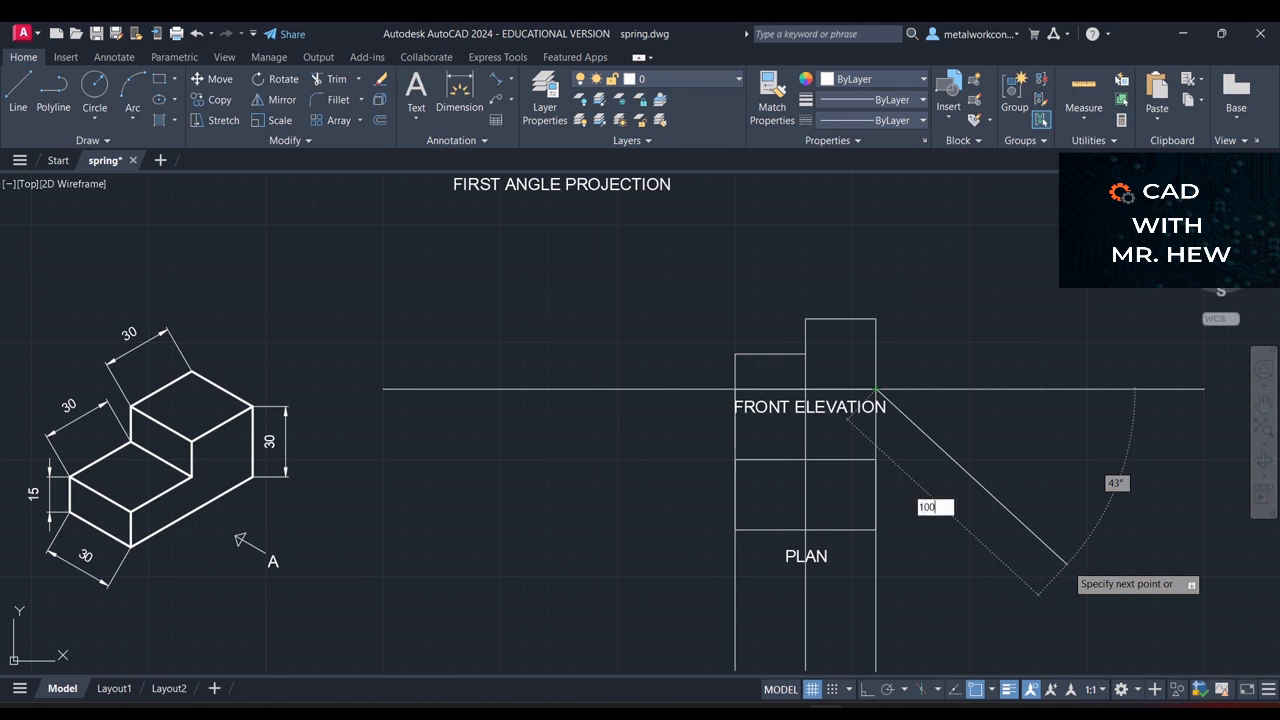
type("00")
key("Tab")
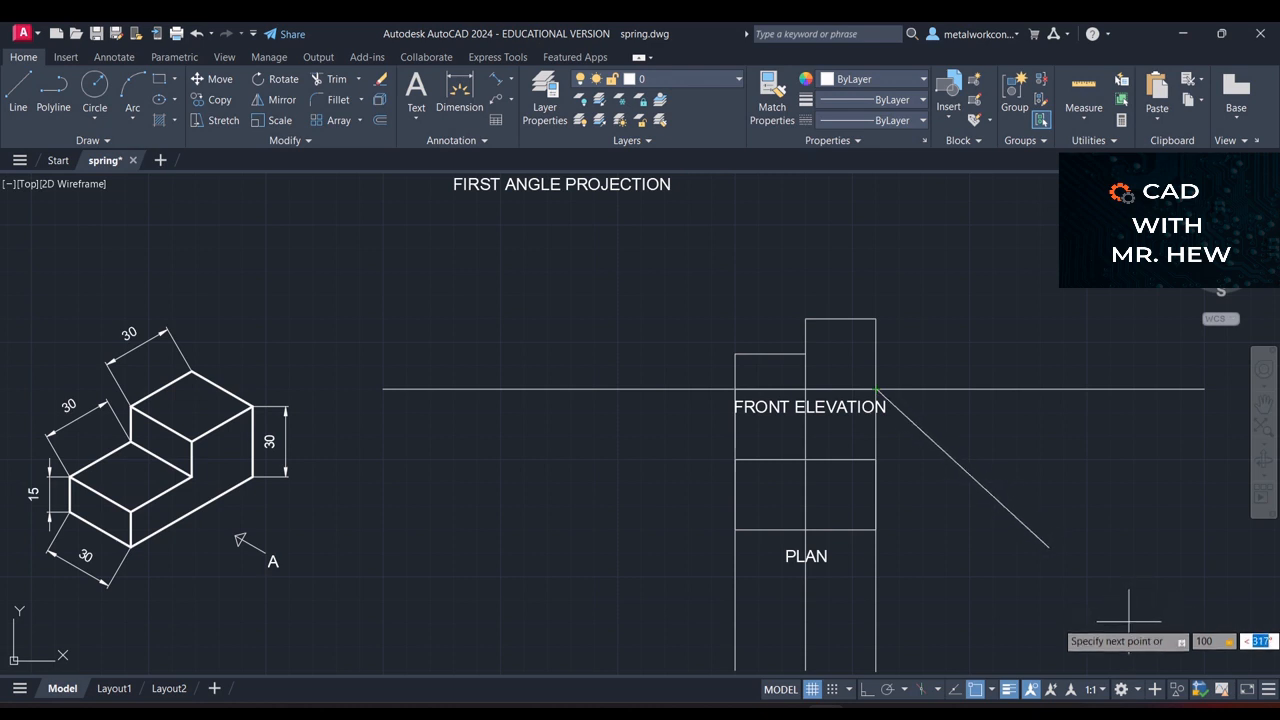
type("31")
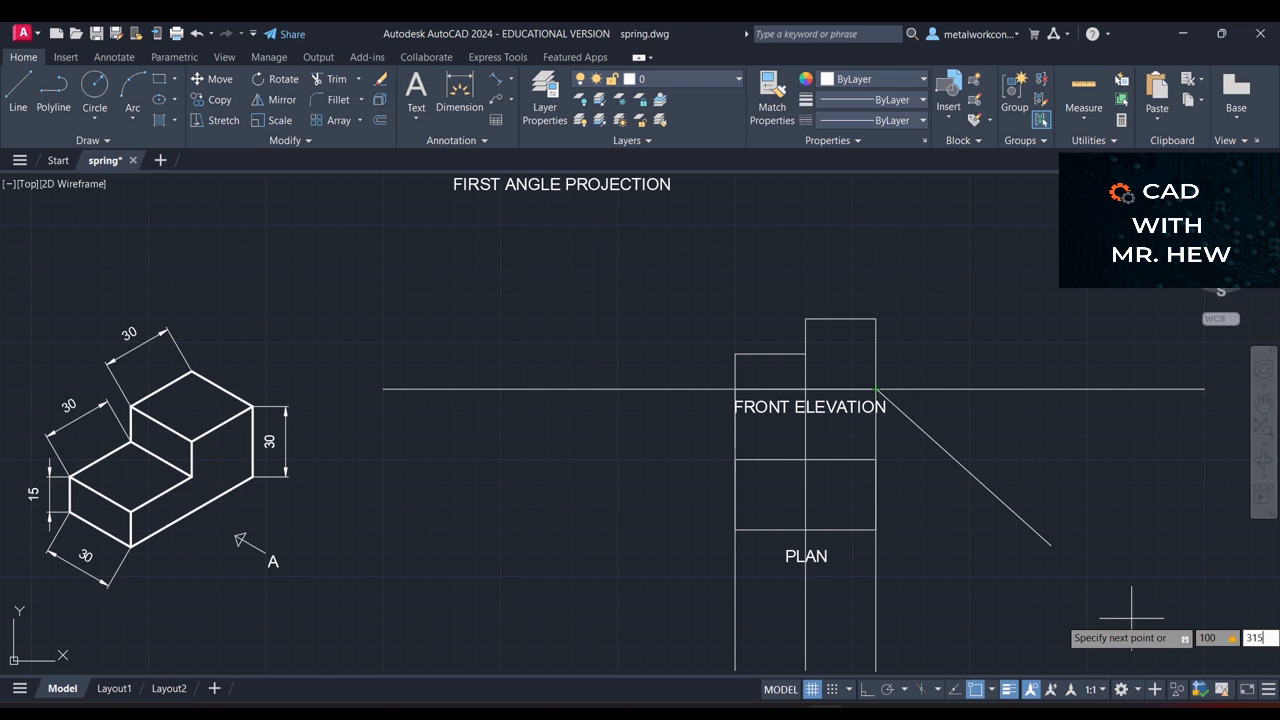
key("Return")
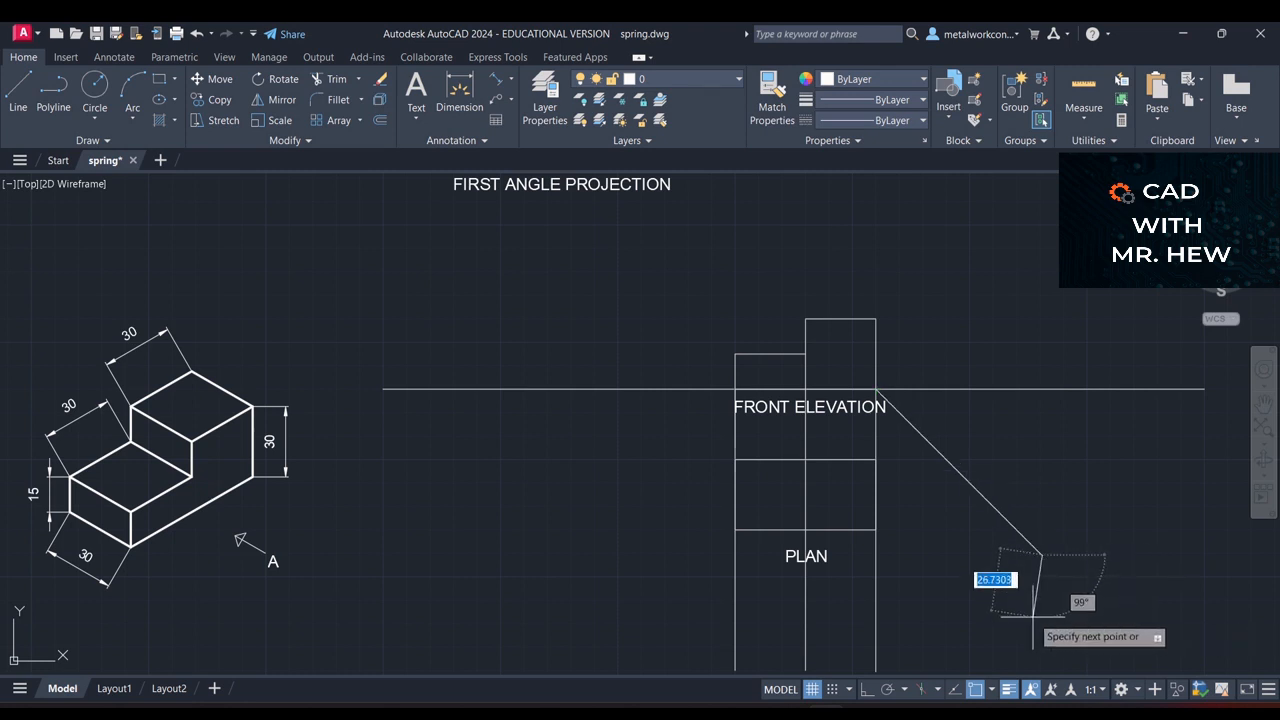
key("Escape")
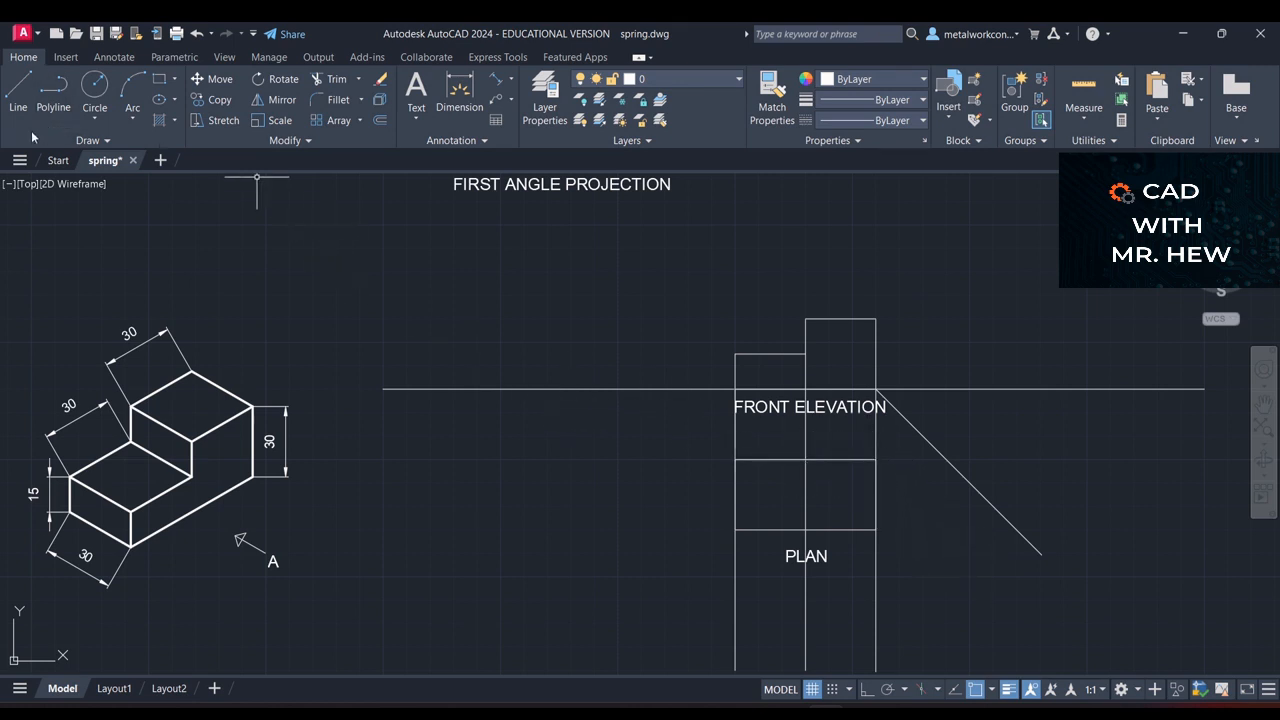
Draw a horizontal projection line about 46 long from the plan's upper-right corner across the sloping line, with Ortho on.
left_click(18, 90)
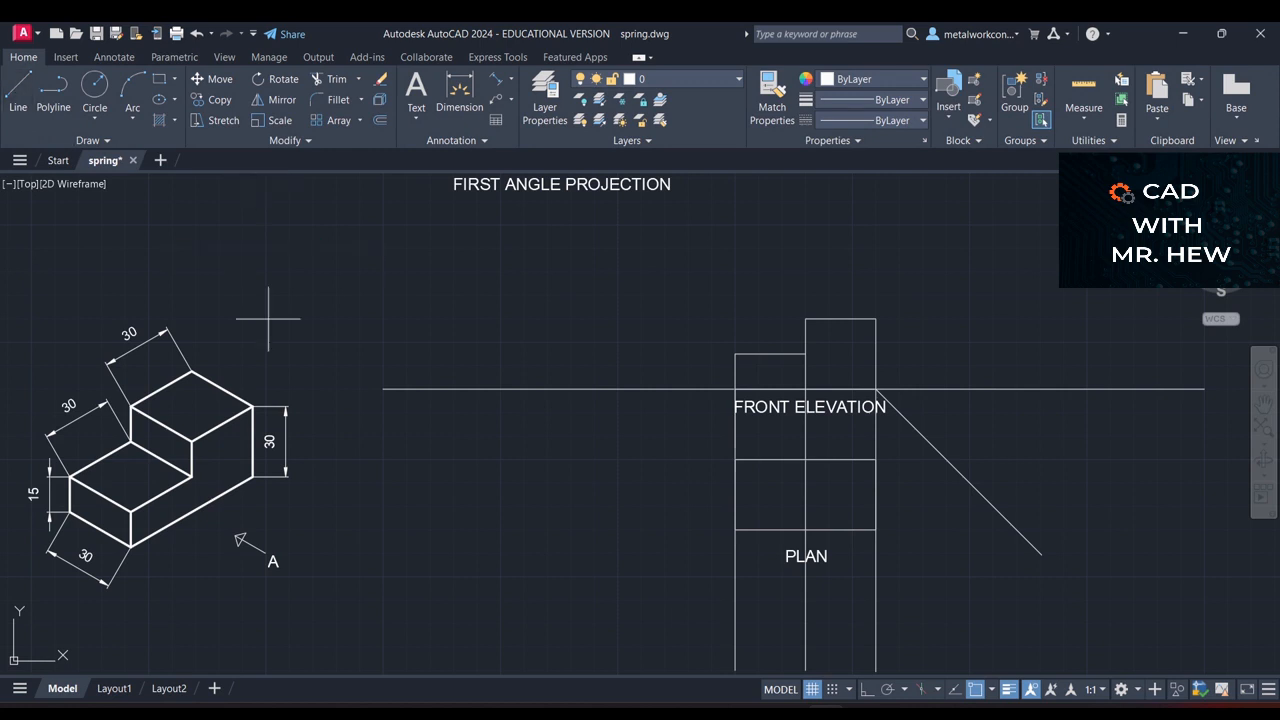
left_click(877, 459)
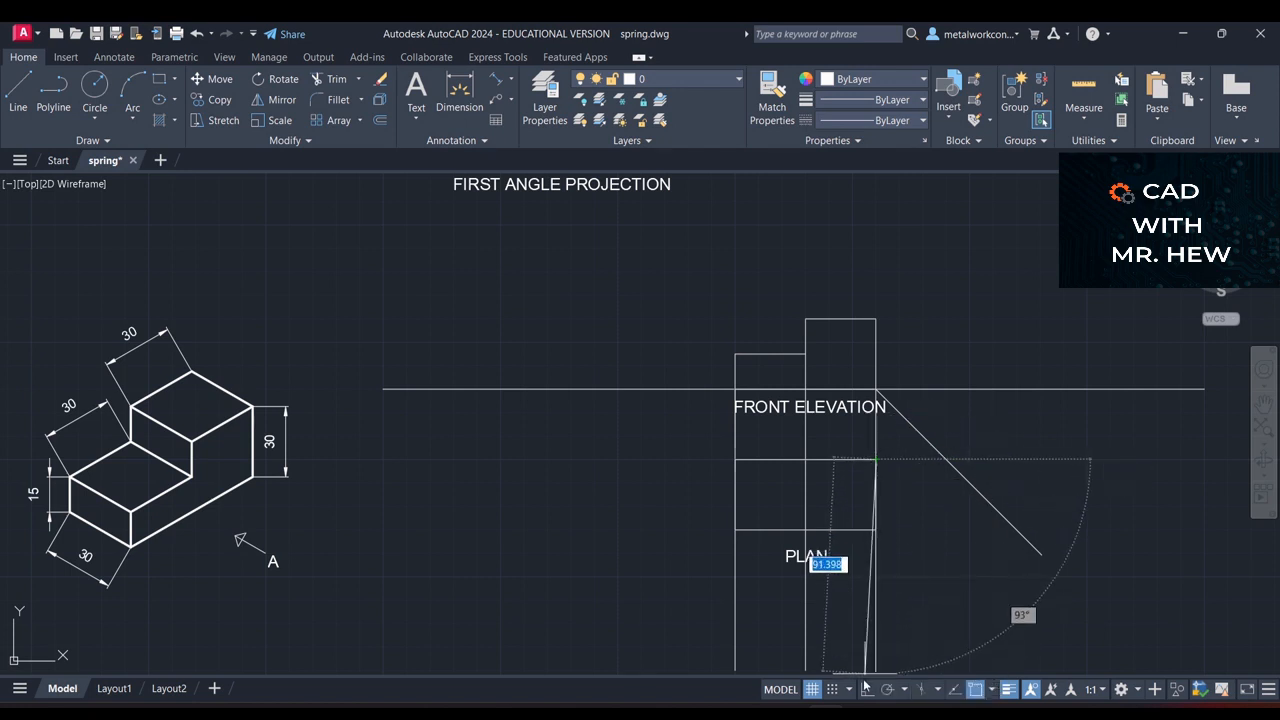
key("F8")
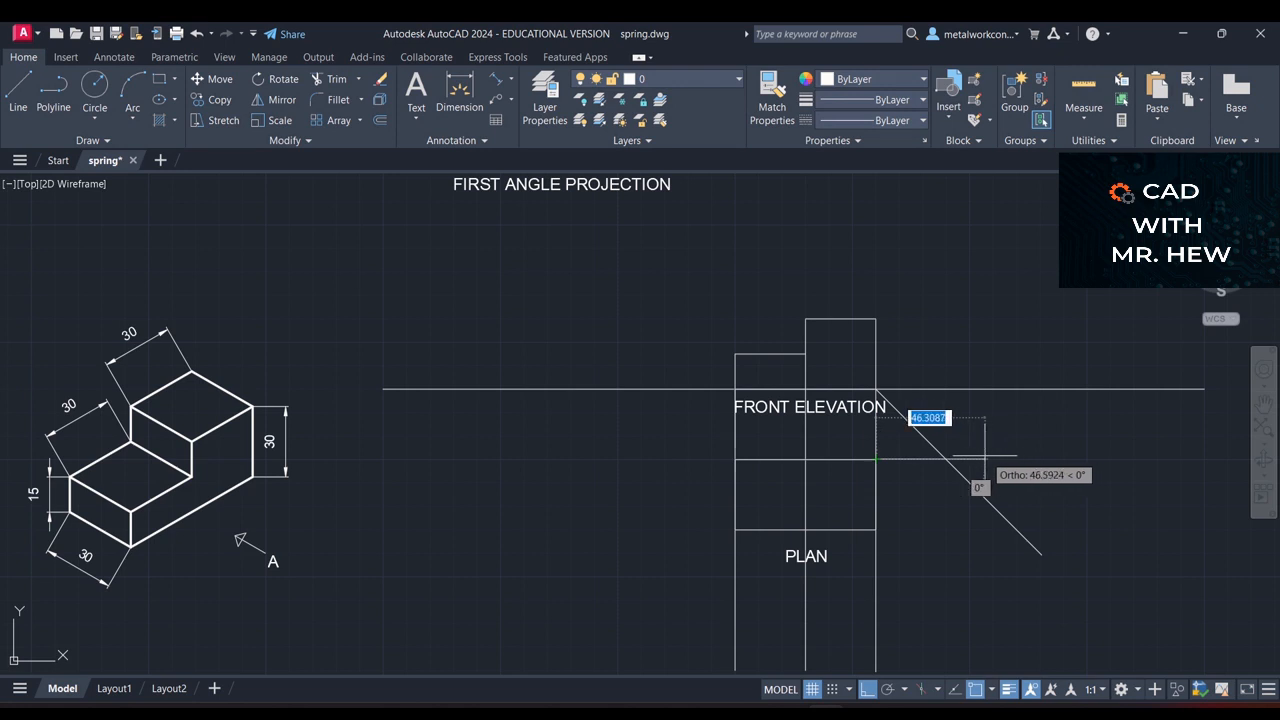
left_click(985, 459)
key("Return")
left_click(985, 460)
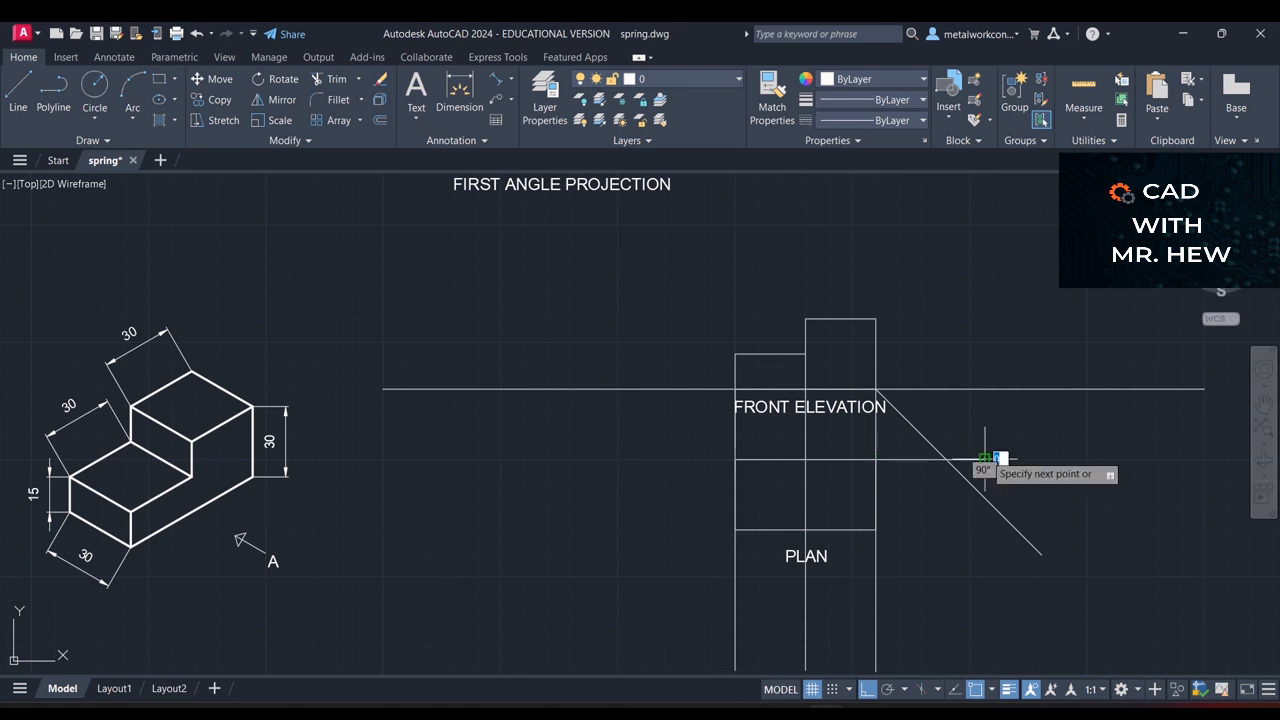
key("Return")
Draw a horizontal projection line about 70 long from the plan's lower-right corner across the sloping line.
type("l")
key("Return")
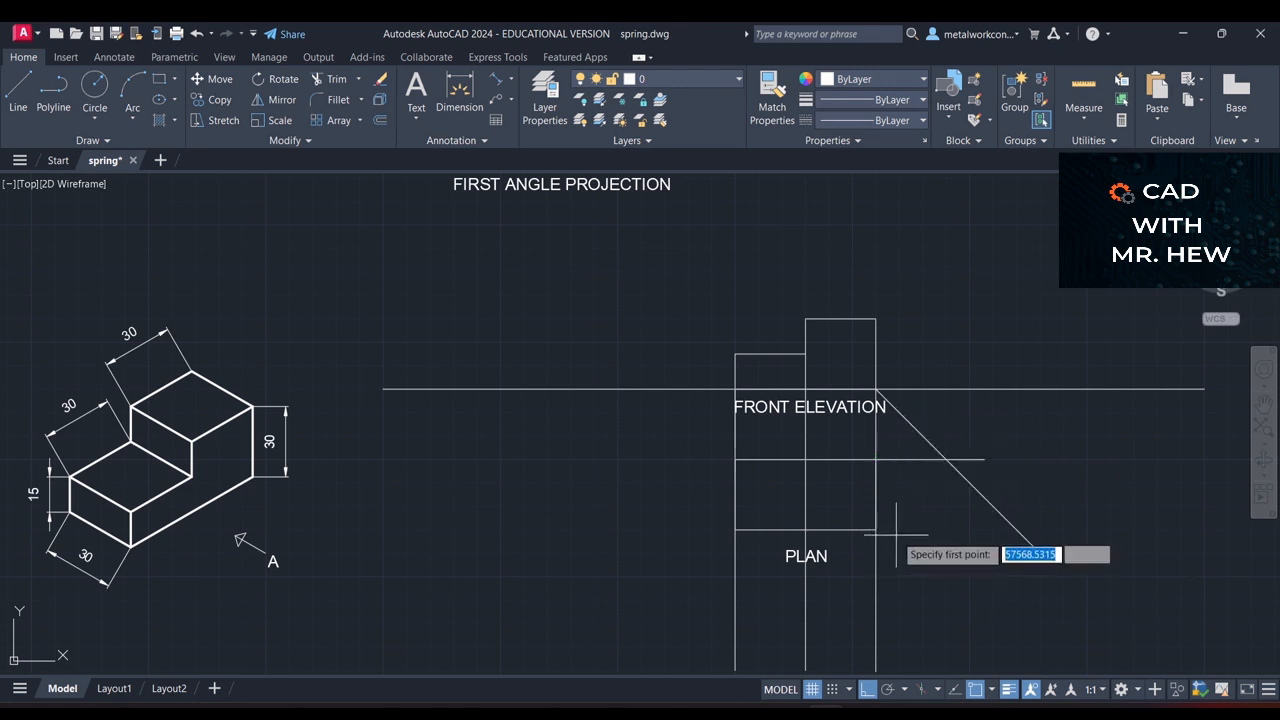
left_click(880, 530)
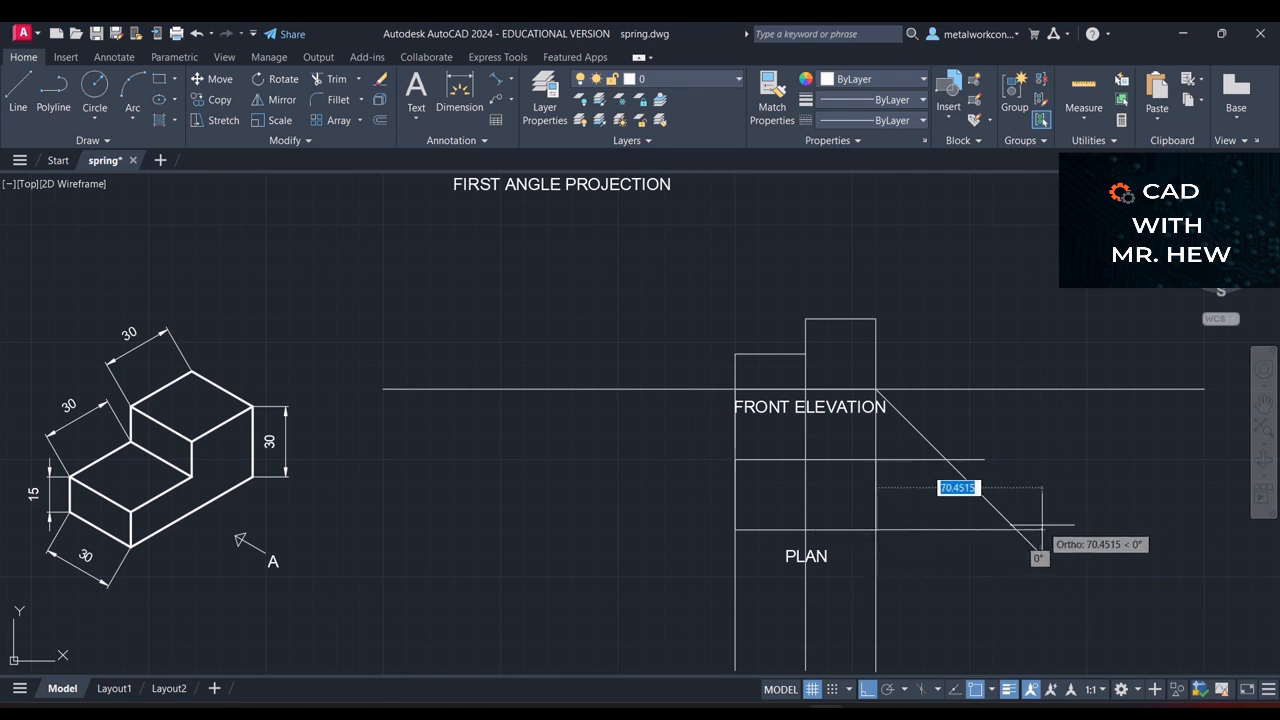
left_click(1041, 552)
key("Return")
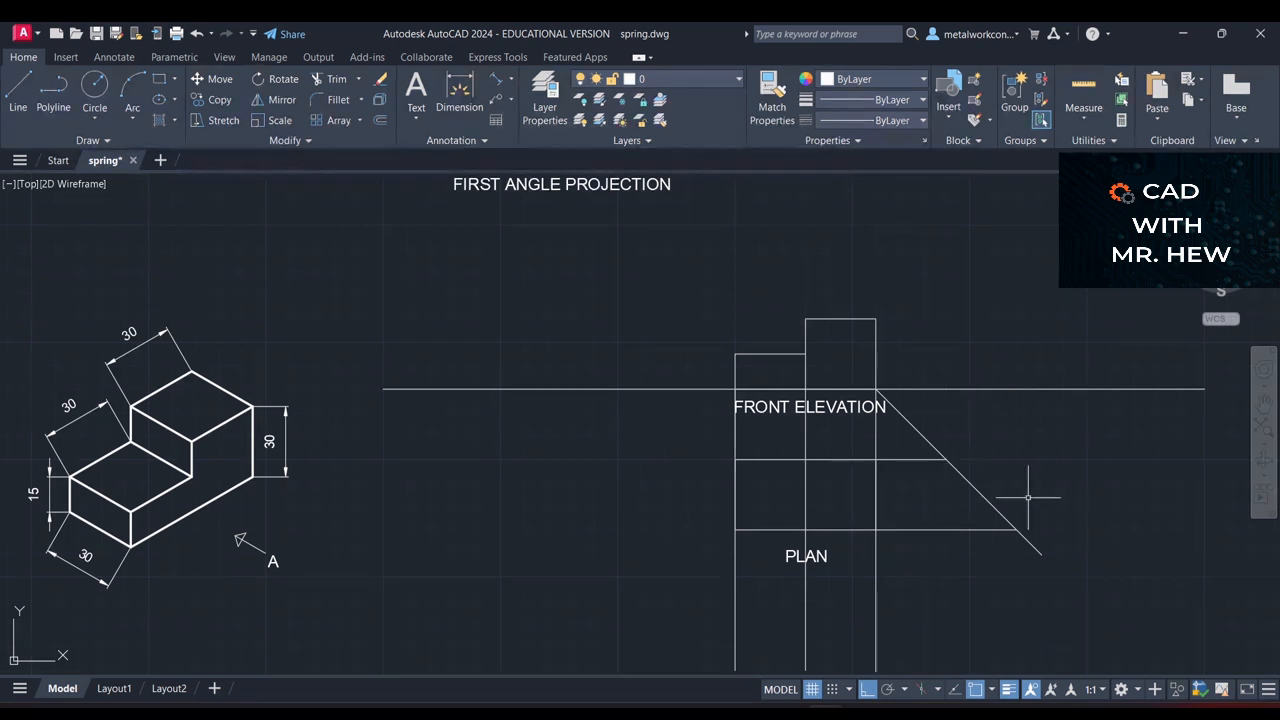
Draw a vertical projection line up from where the plan's upper projection line meets the sloping line, ending above the front elevation's top.
left_click(18, 95)
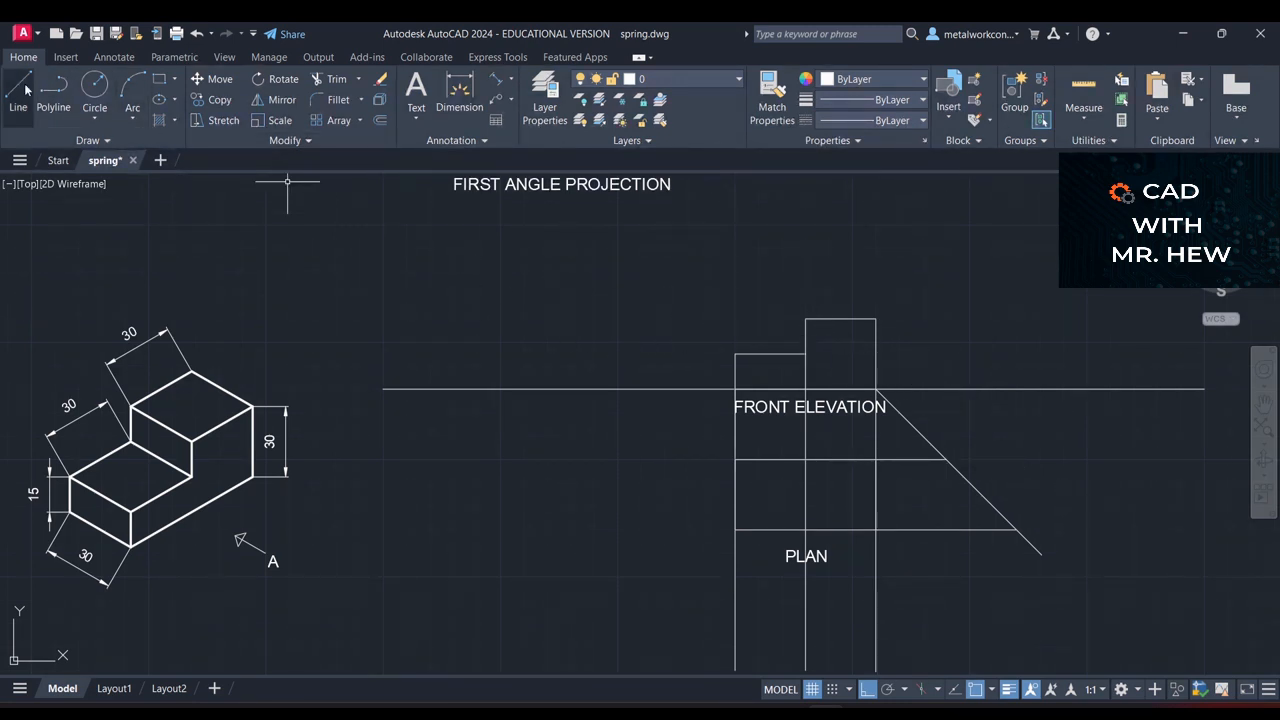
left_click(945, 459)
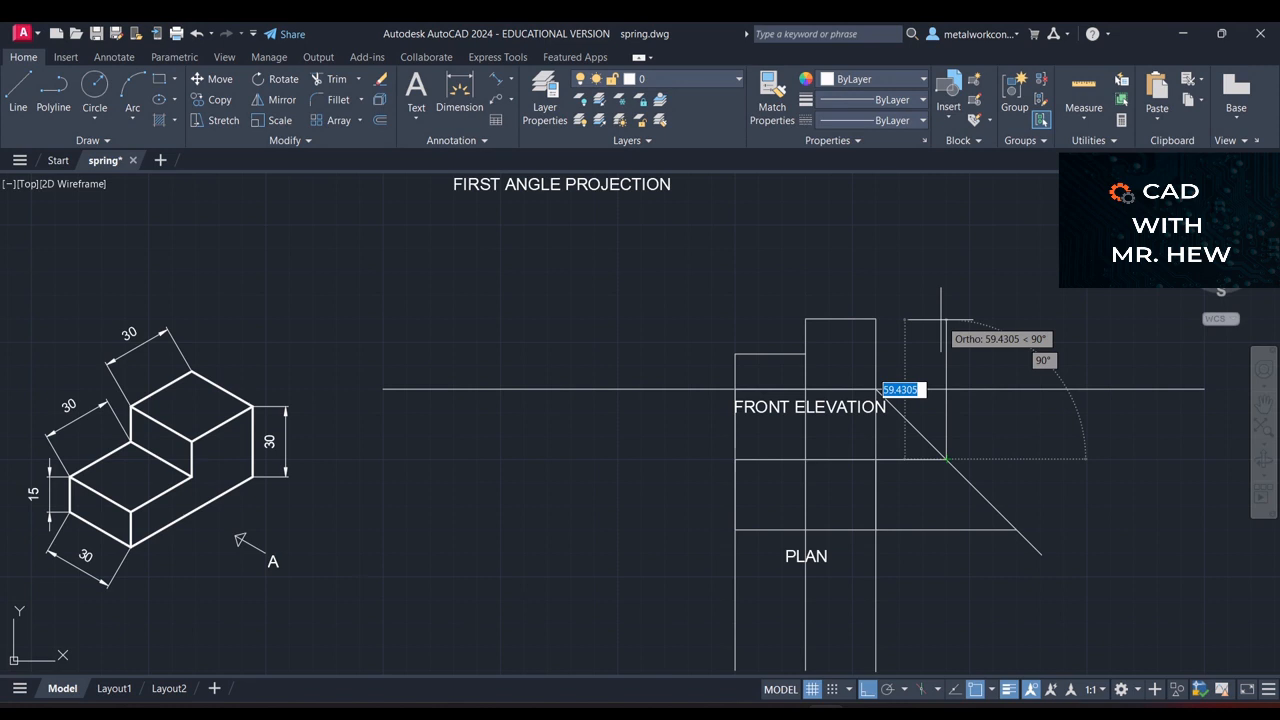
type("30")
key("Return")
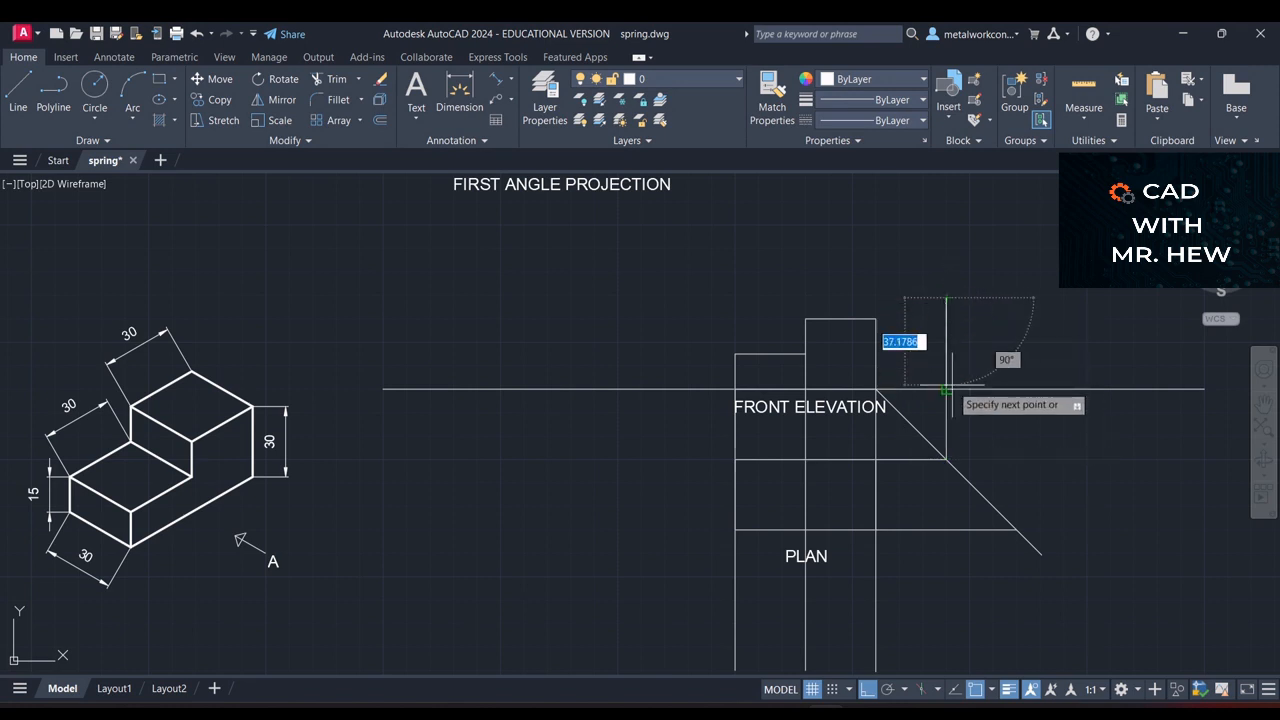
key("Return")
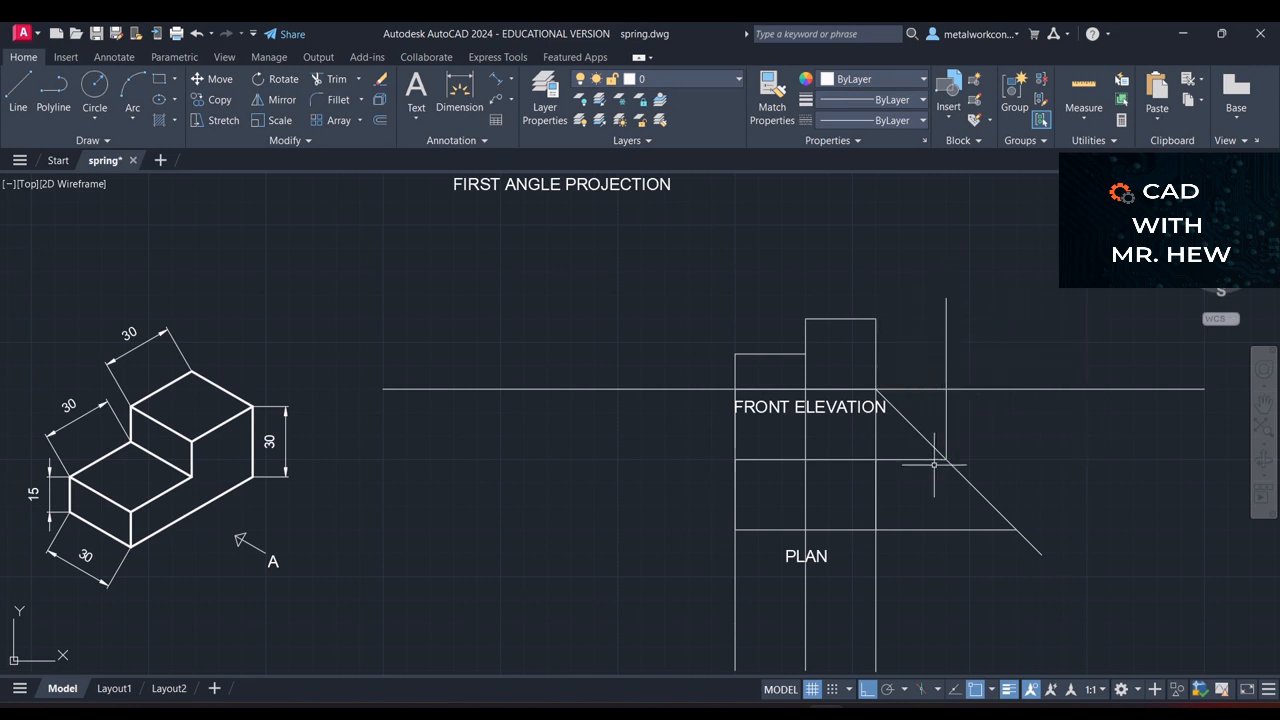
Draw a vertical projection line from where the plan's lower projection line meets the sloping line up to the front elevation's top level.
key("Return")
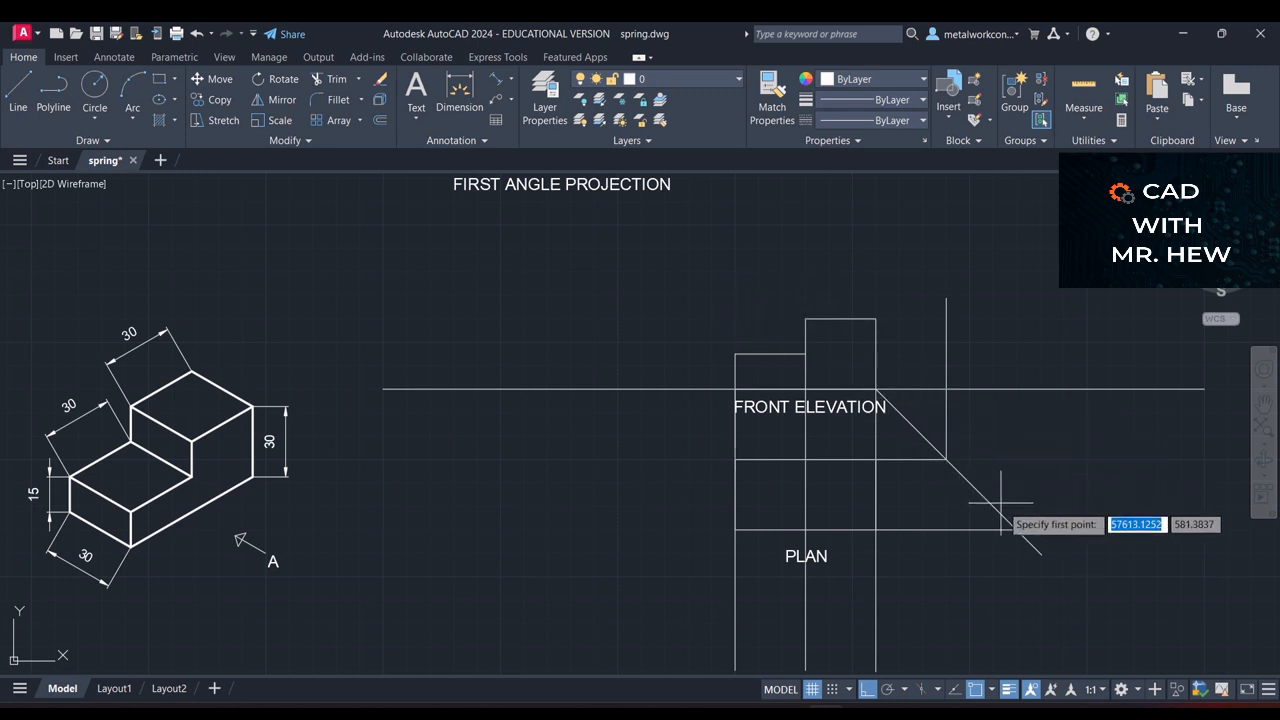
left_click(1017, 530)
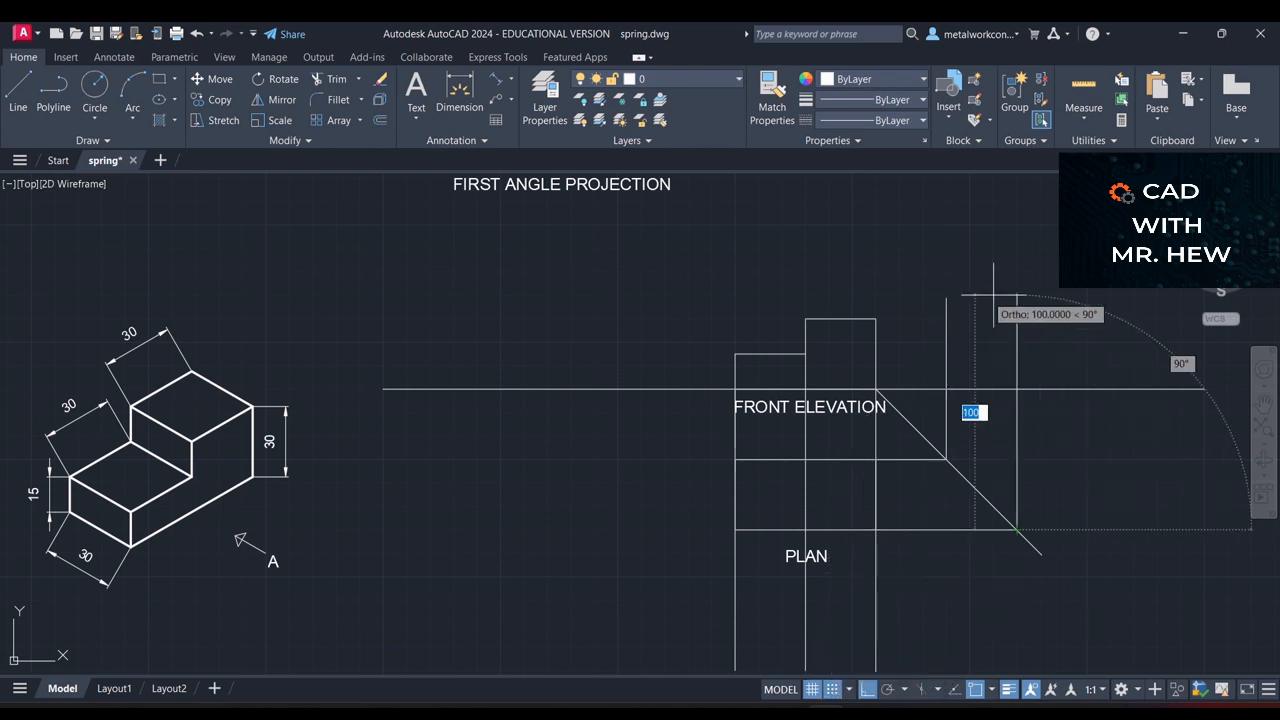
left_click(1017, 318)
key("Return")
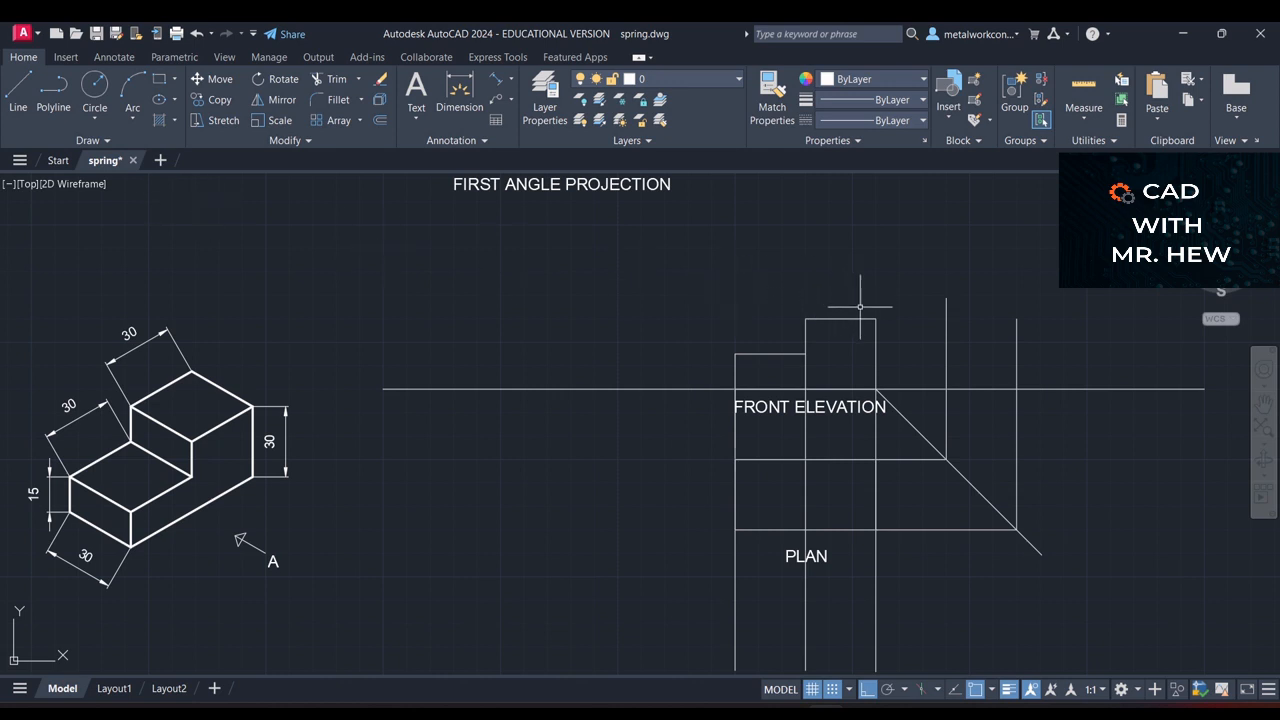
Draw a horizontal line from the front elevation's upper-right corner to the top end of the outer vertical projection line.
left_click(18, 90)
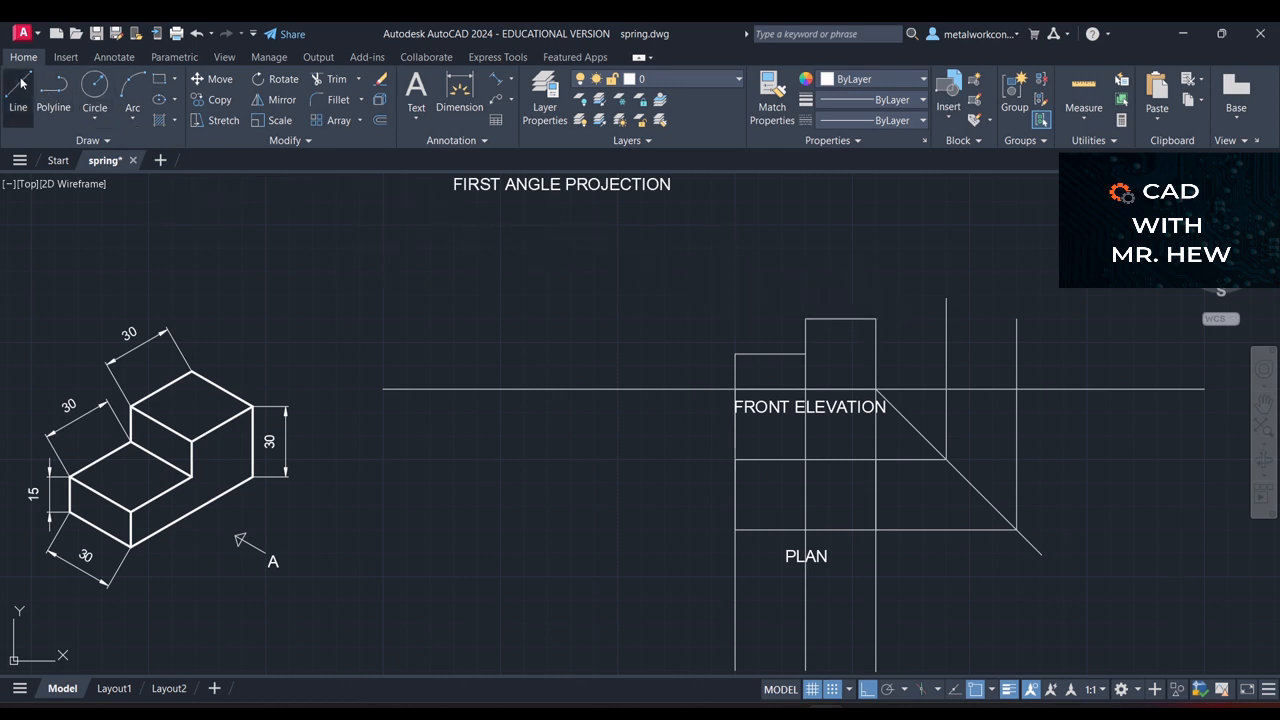
left_click(876, 319)
left_click(1017, 319)
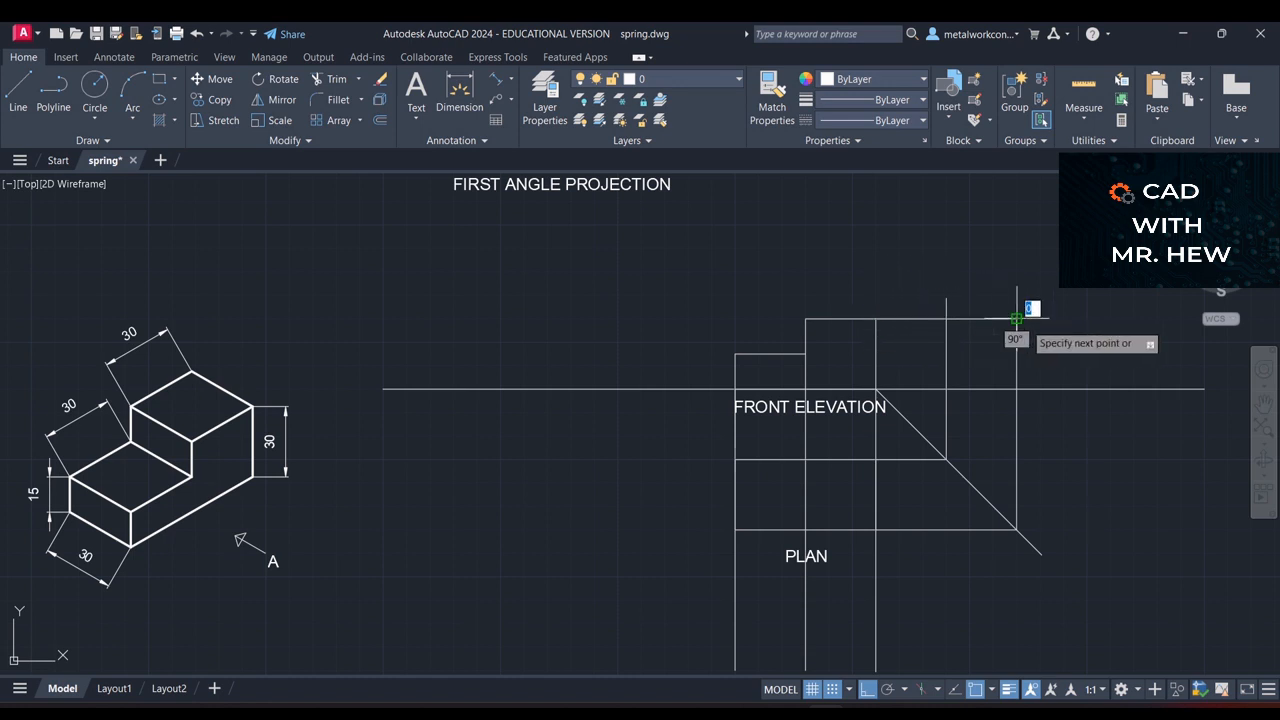
key("Escape")
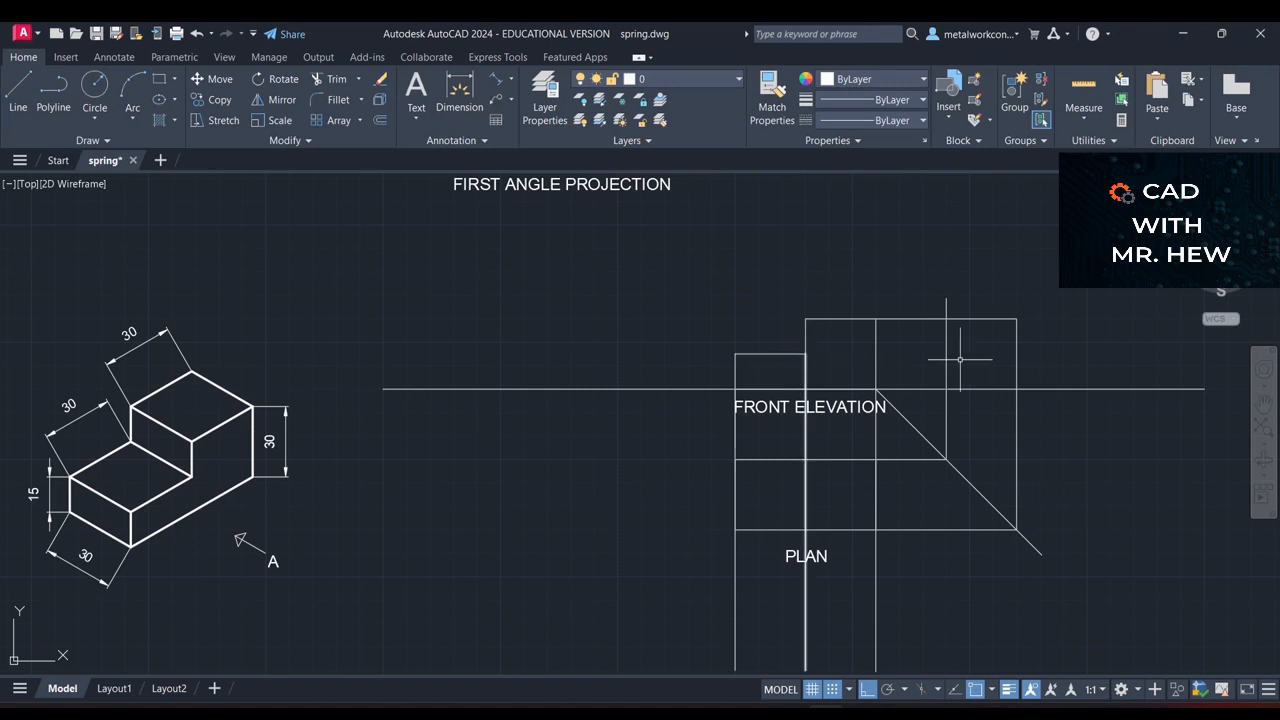
Project the front elevation's lower step height horizontally right to the outer vertical projection line, and label the view END ELEVATION beneath it.
left_click(20, 90)
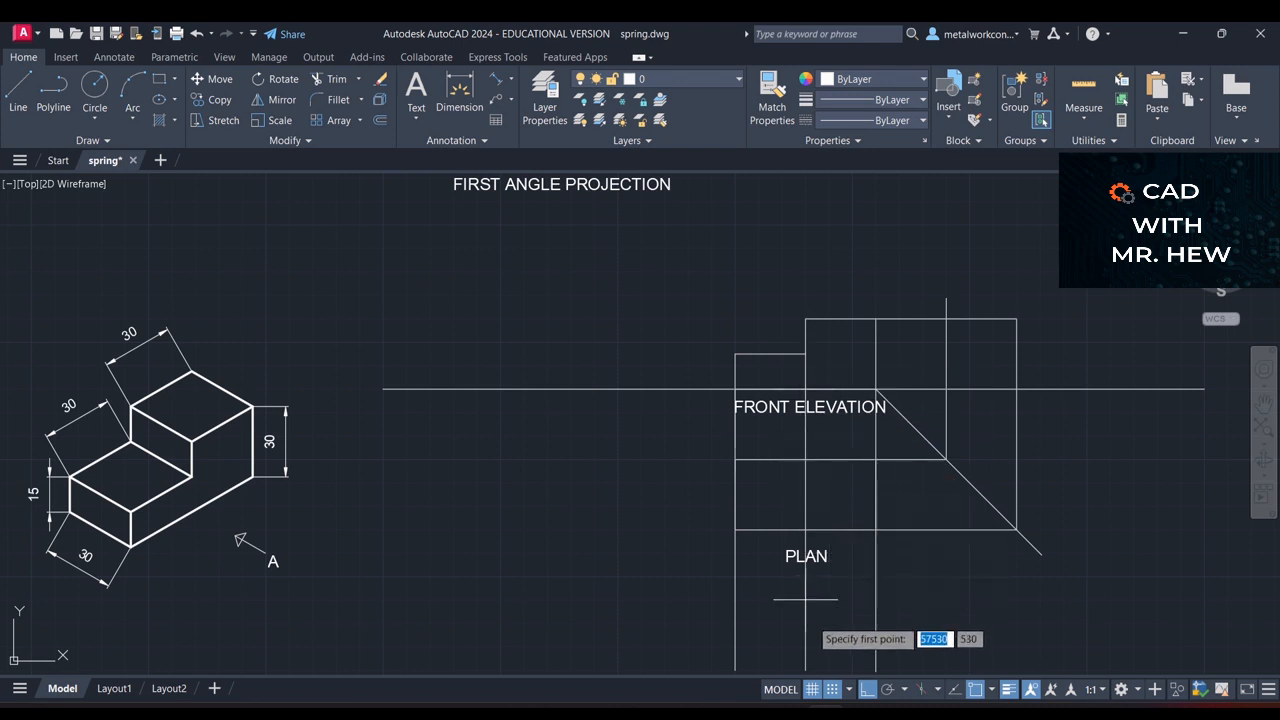
left_click(806, 354)
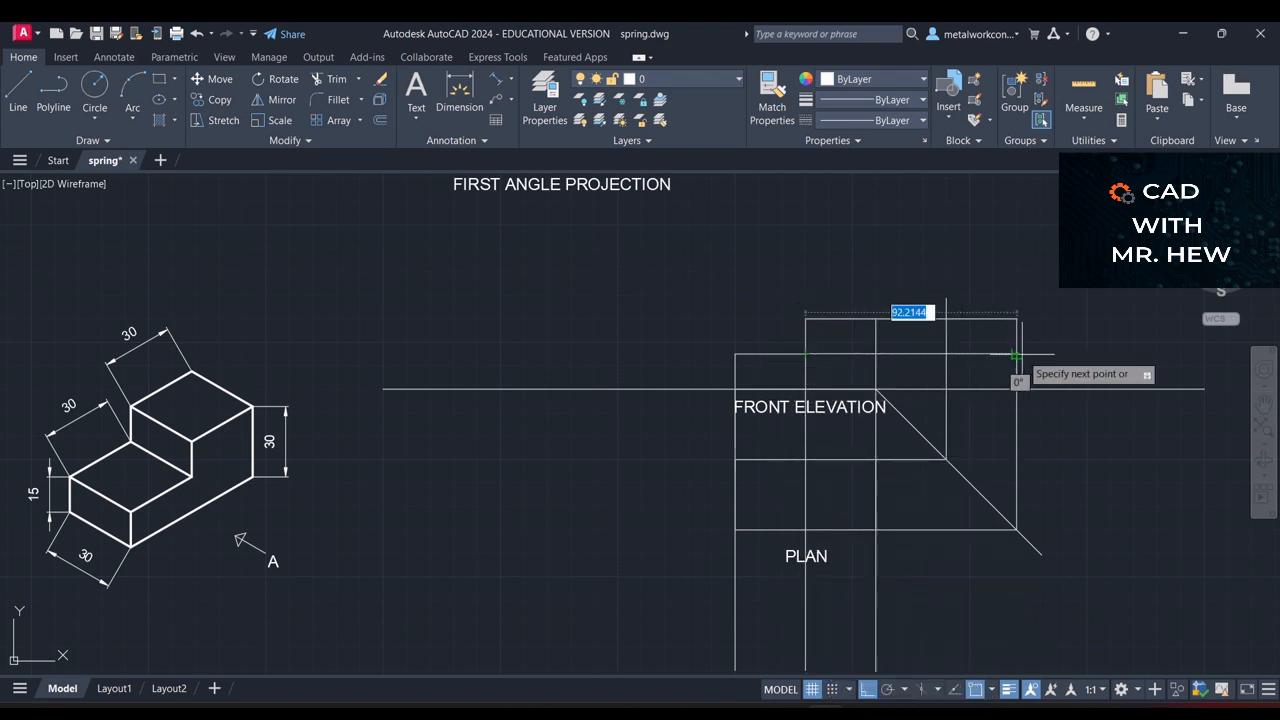
left_click(1015, 354)
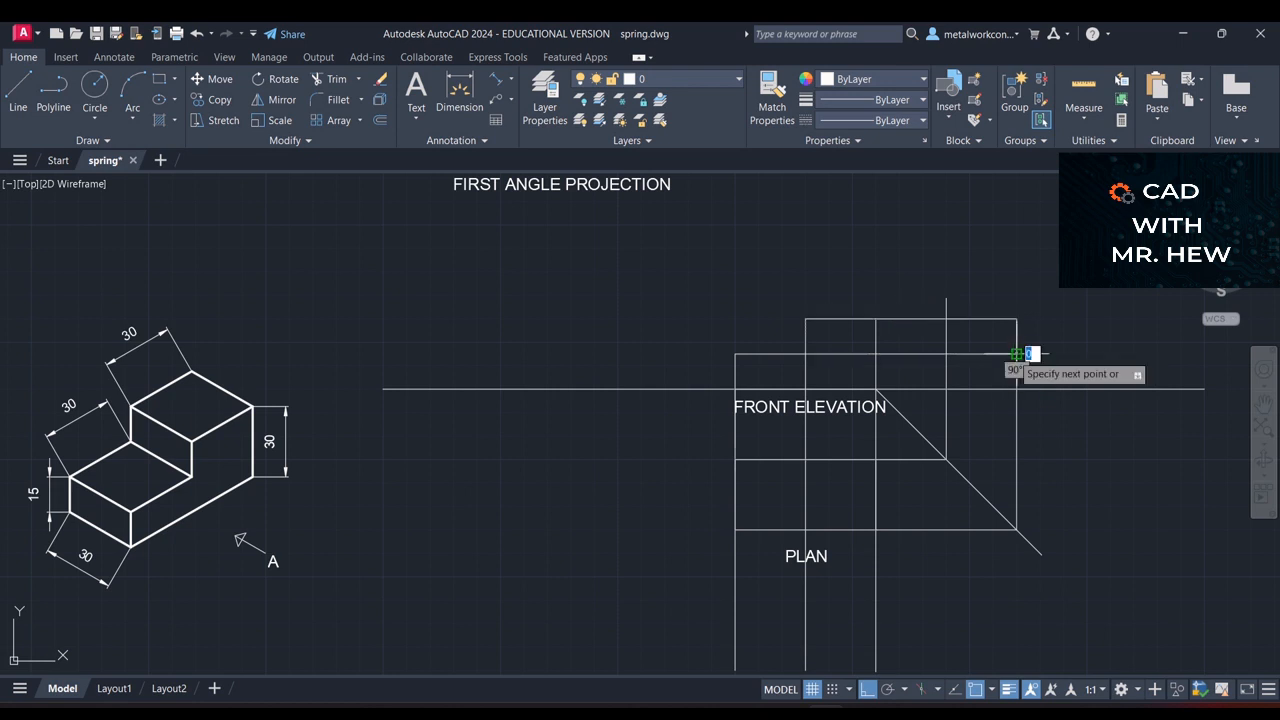
key("Return")
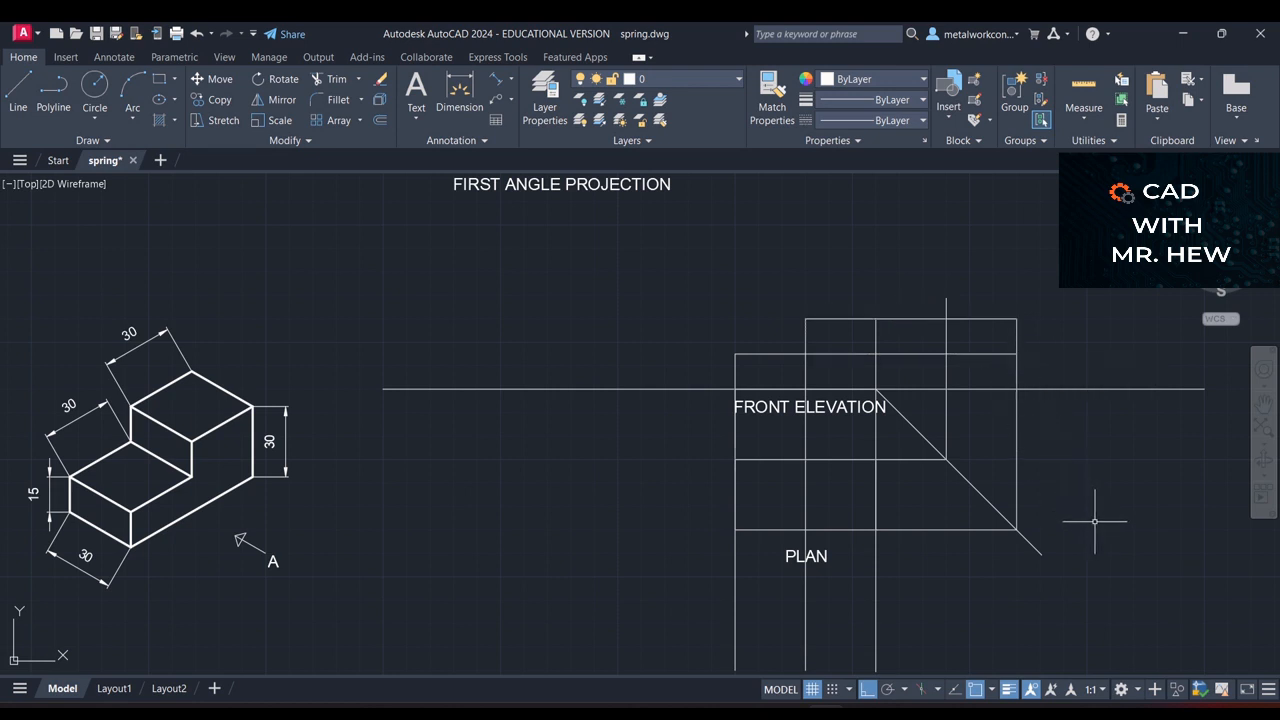
left_click(1013, 405)
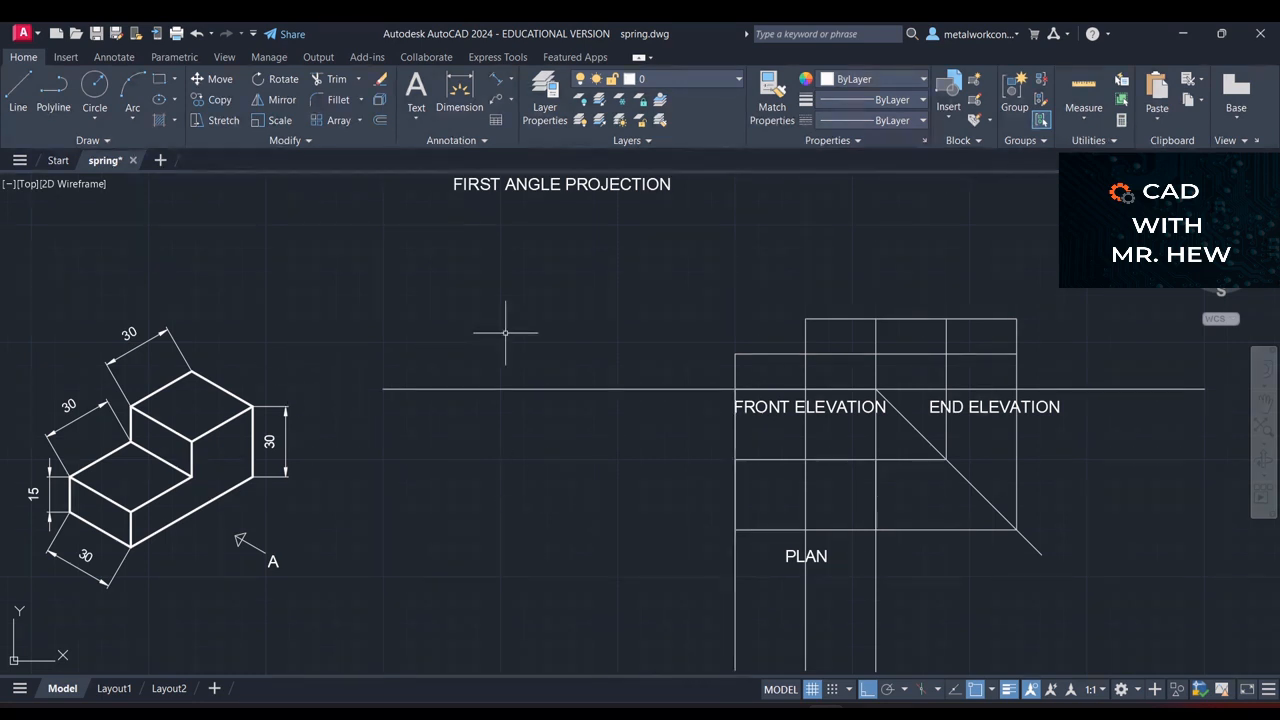
Draw a sloping line 100 long at 225° from the front elevation's lower-left corner, with Ortho off.
left_click(17, 92)
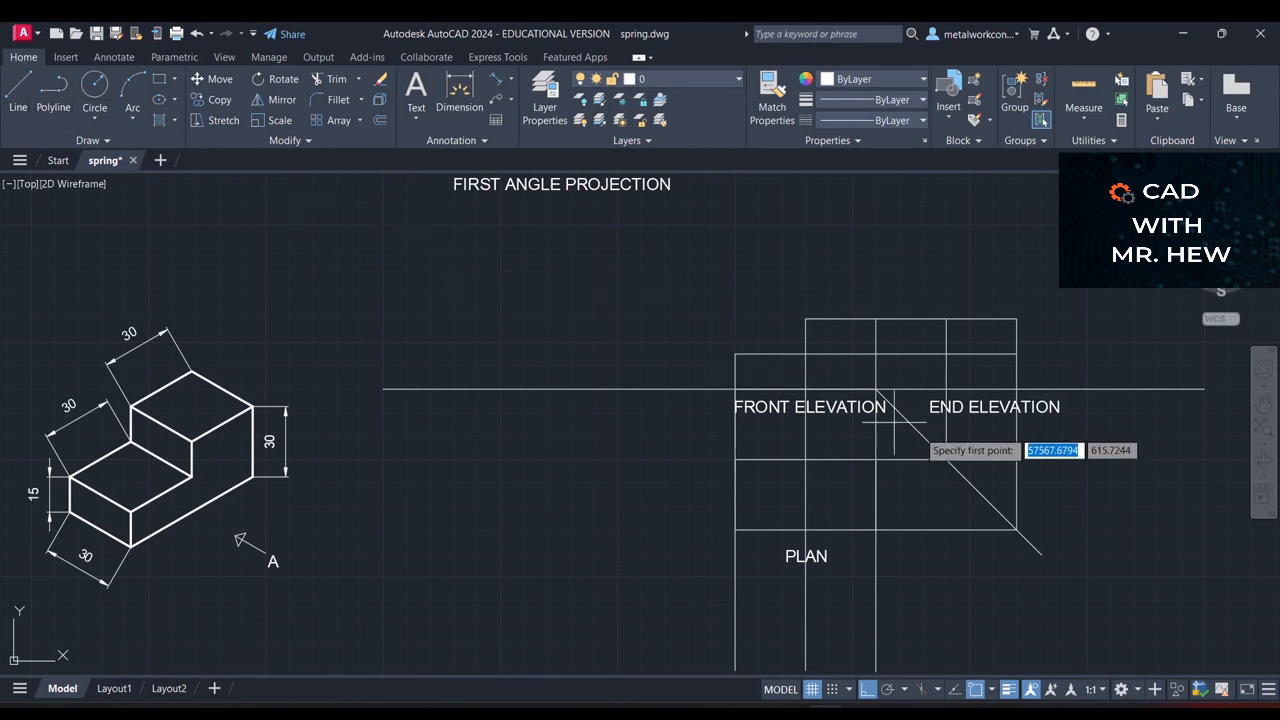
left_click(735, 389)
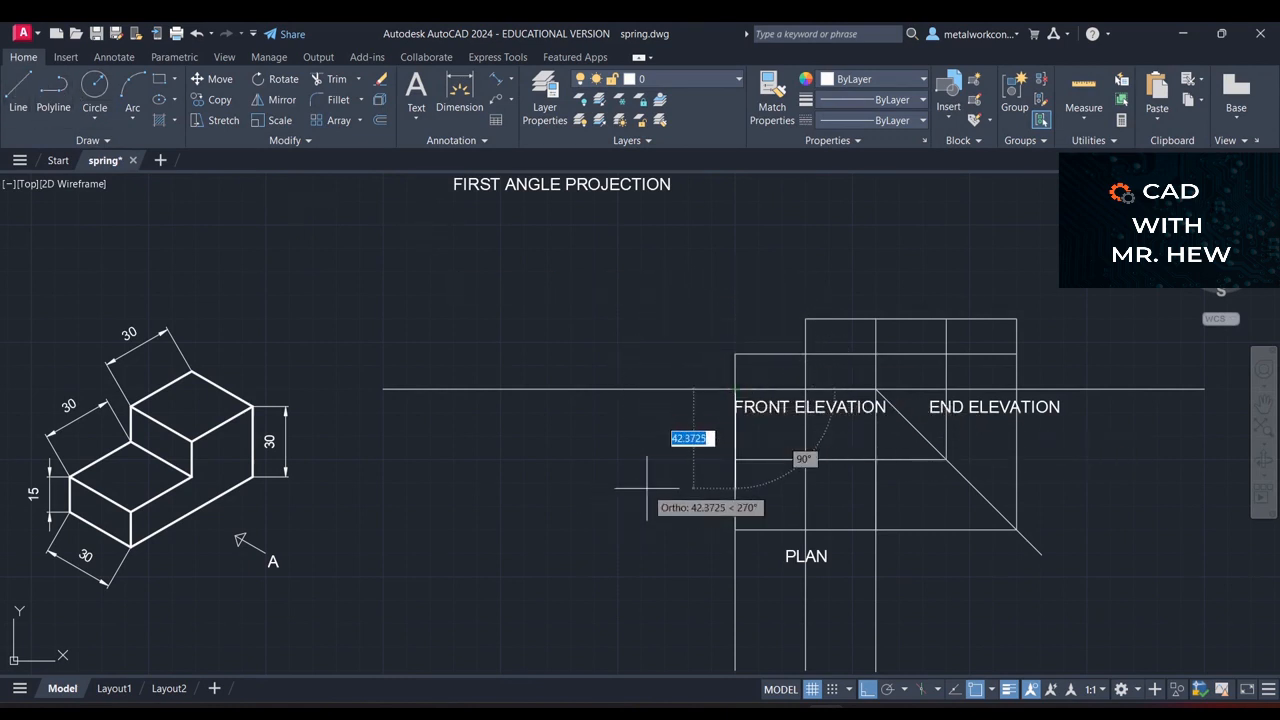
left_click(867, 689)
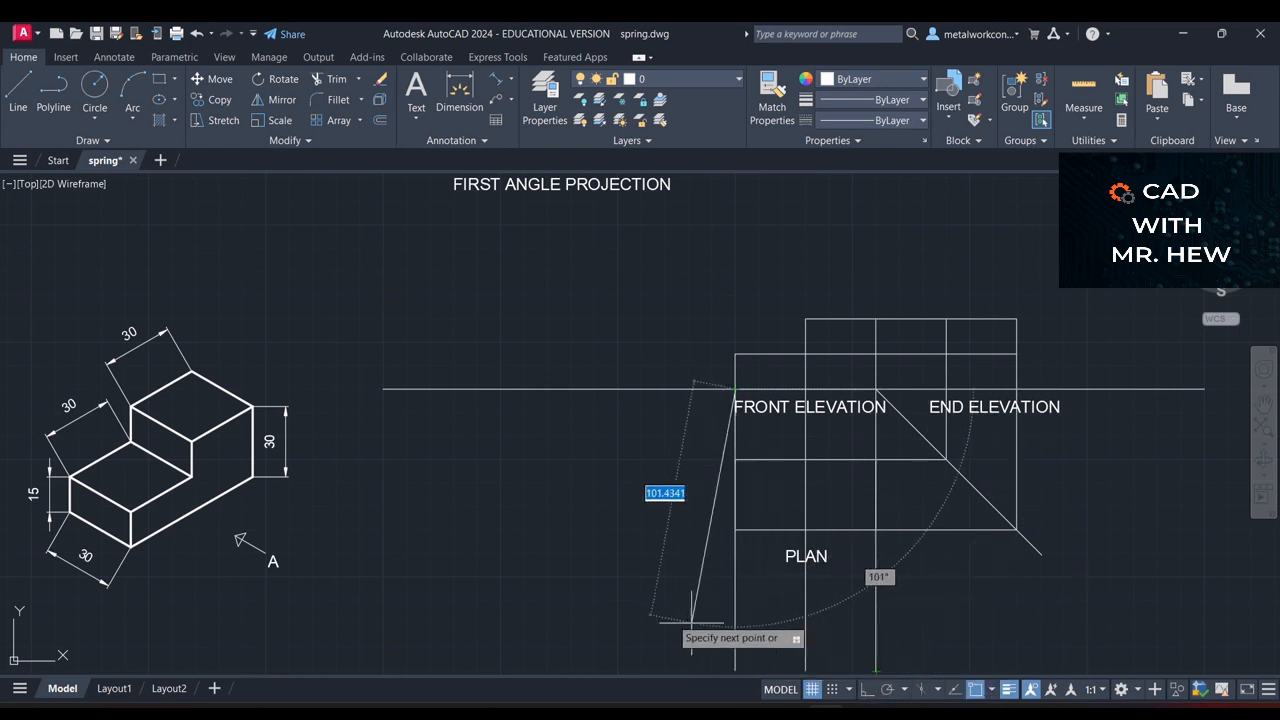
type("100")
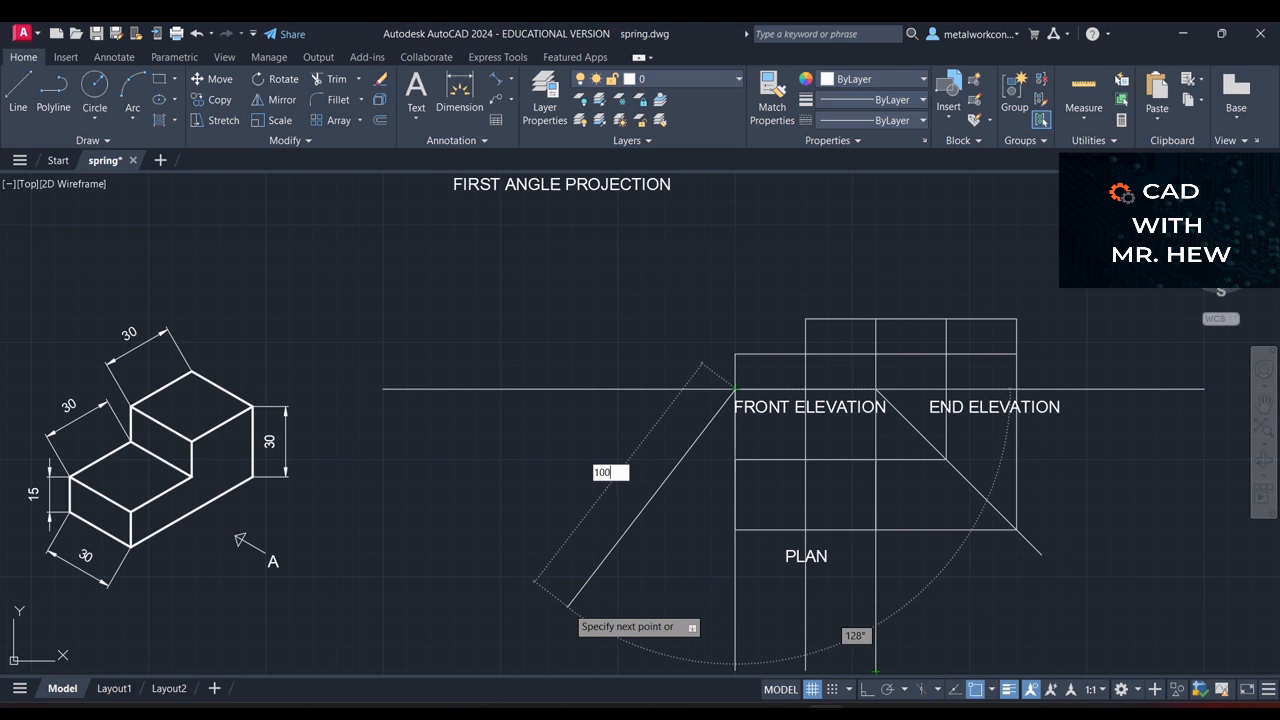
key("Tab")
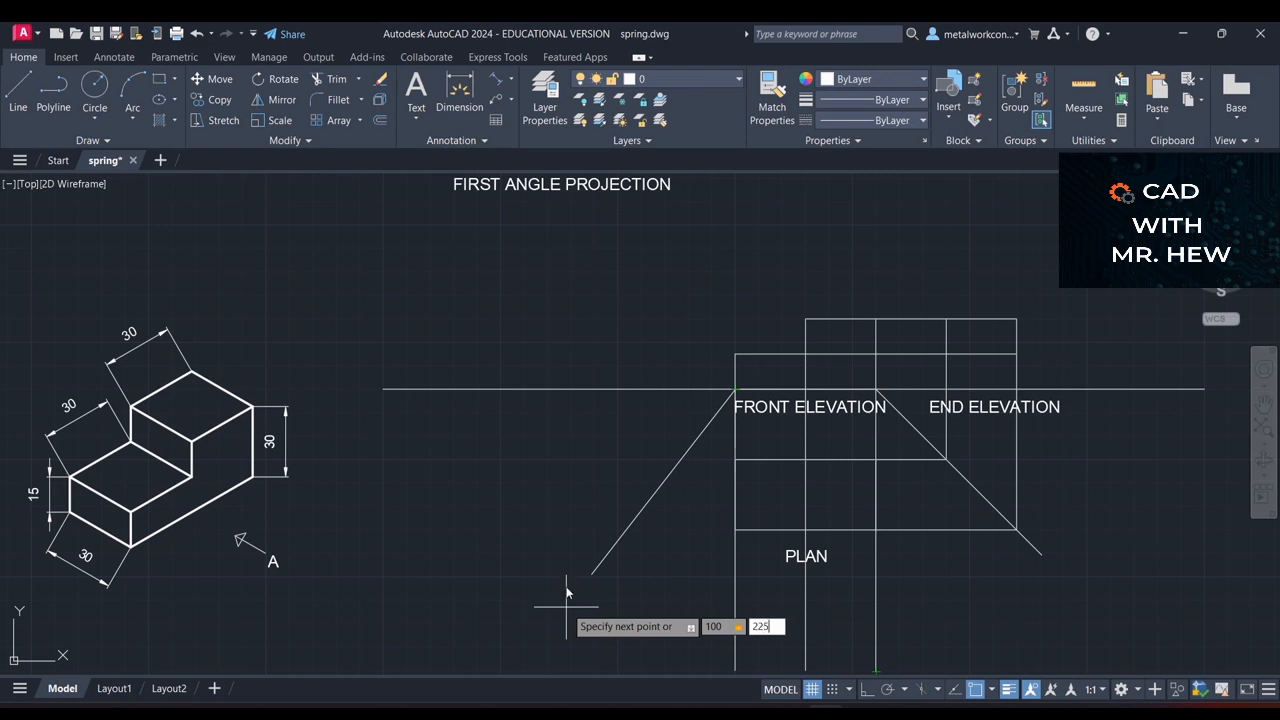
key("Return")
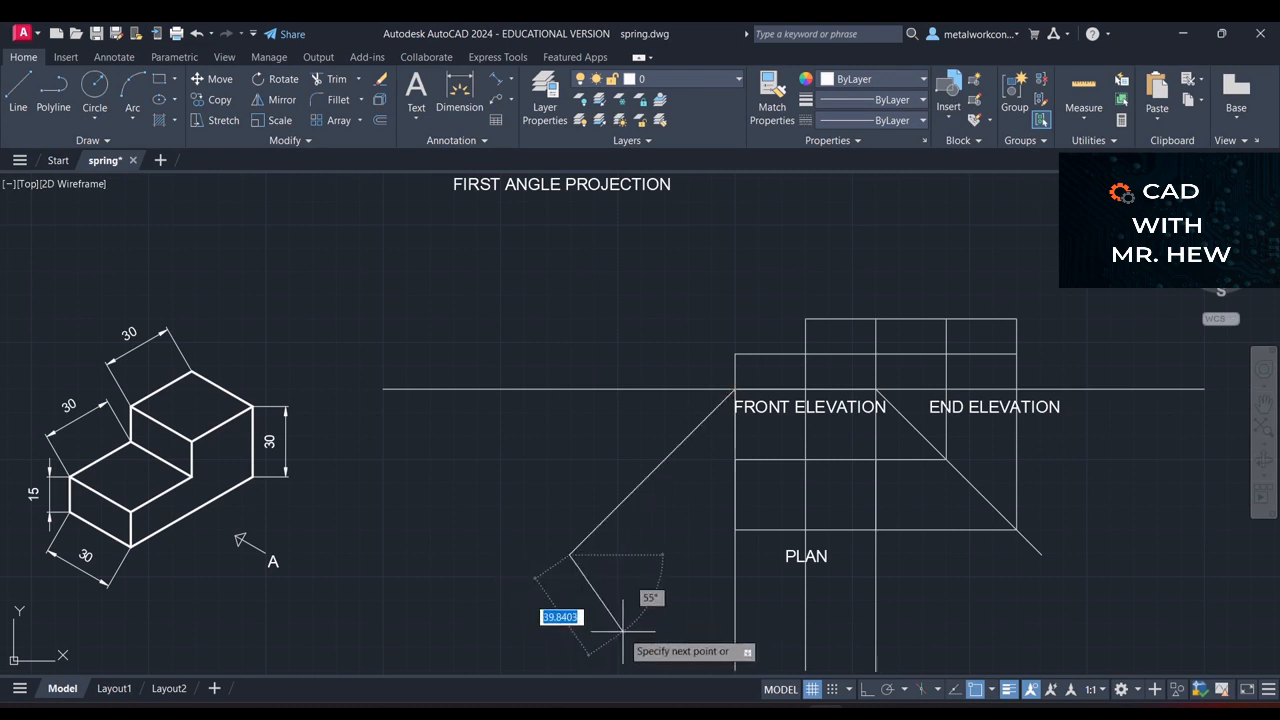
key("Return")
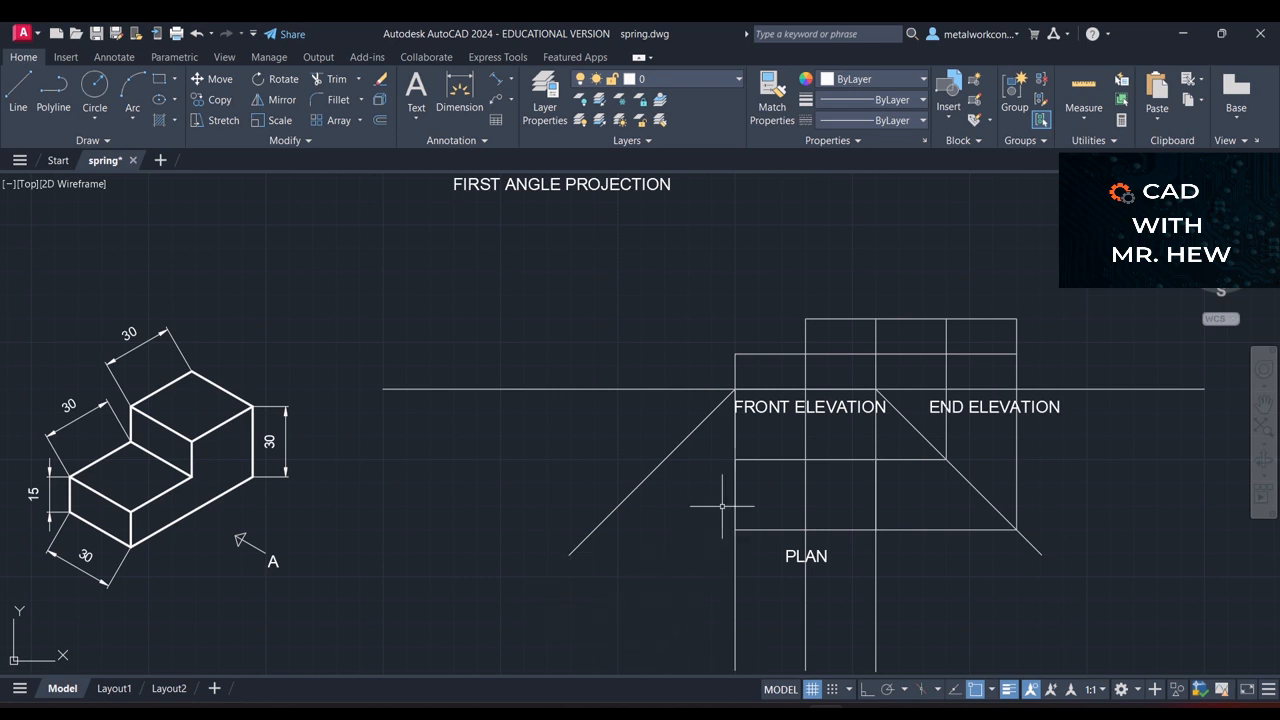
Draw a horizontal projection line leftward from the plan's upper-left corner across the 225° sloping line, with Ortho on.
left_click(25, 82)
left_click(736, 463)
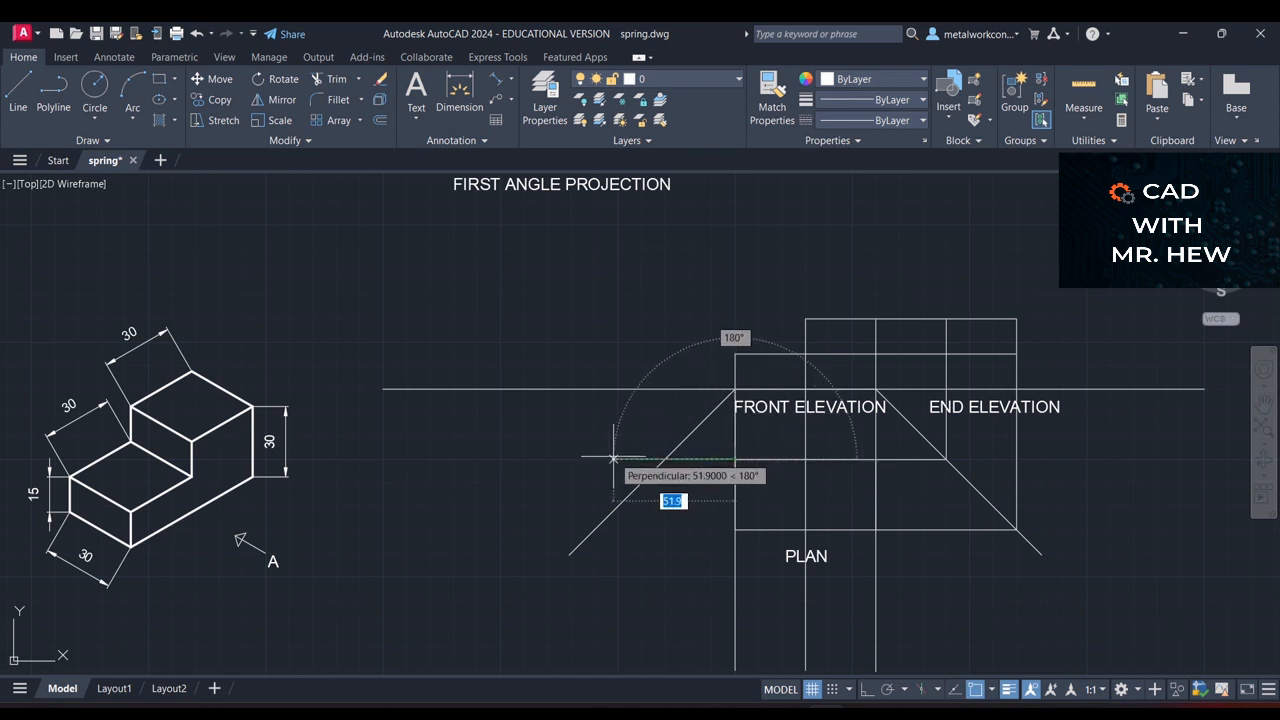
left_click(867, 690)
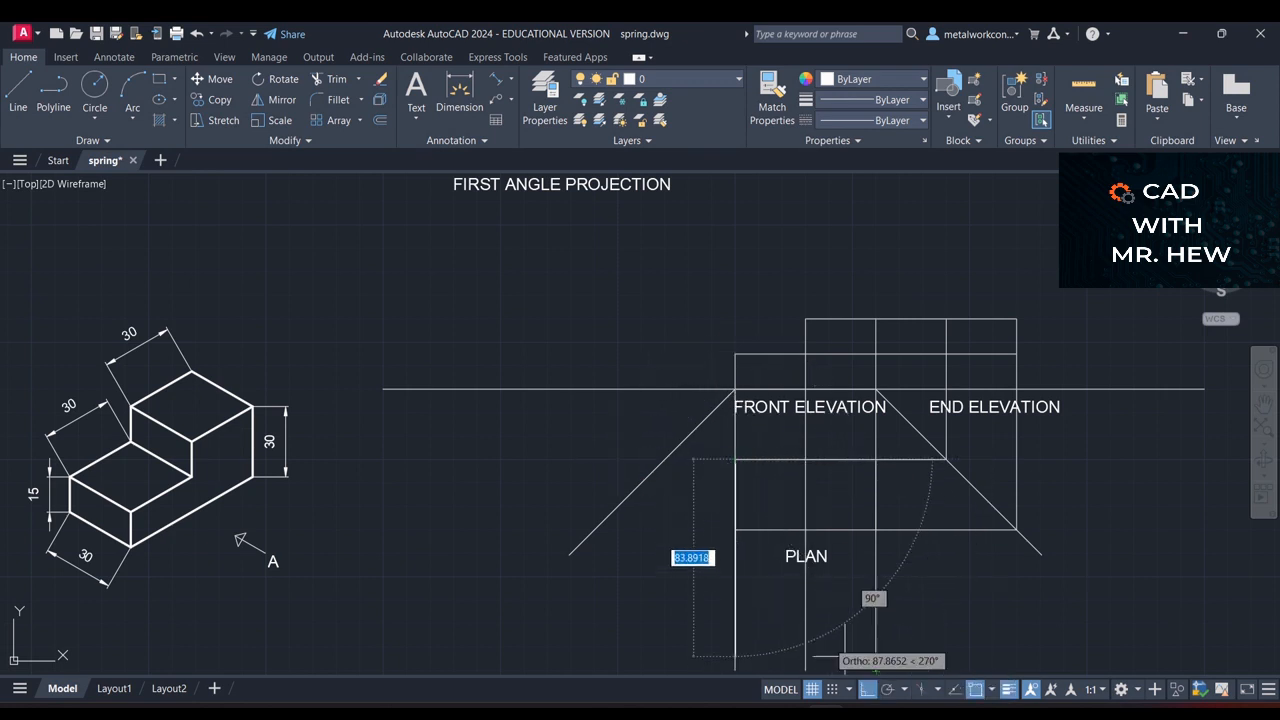
left_click(641, 465)
key("Return")
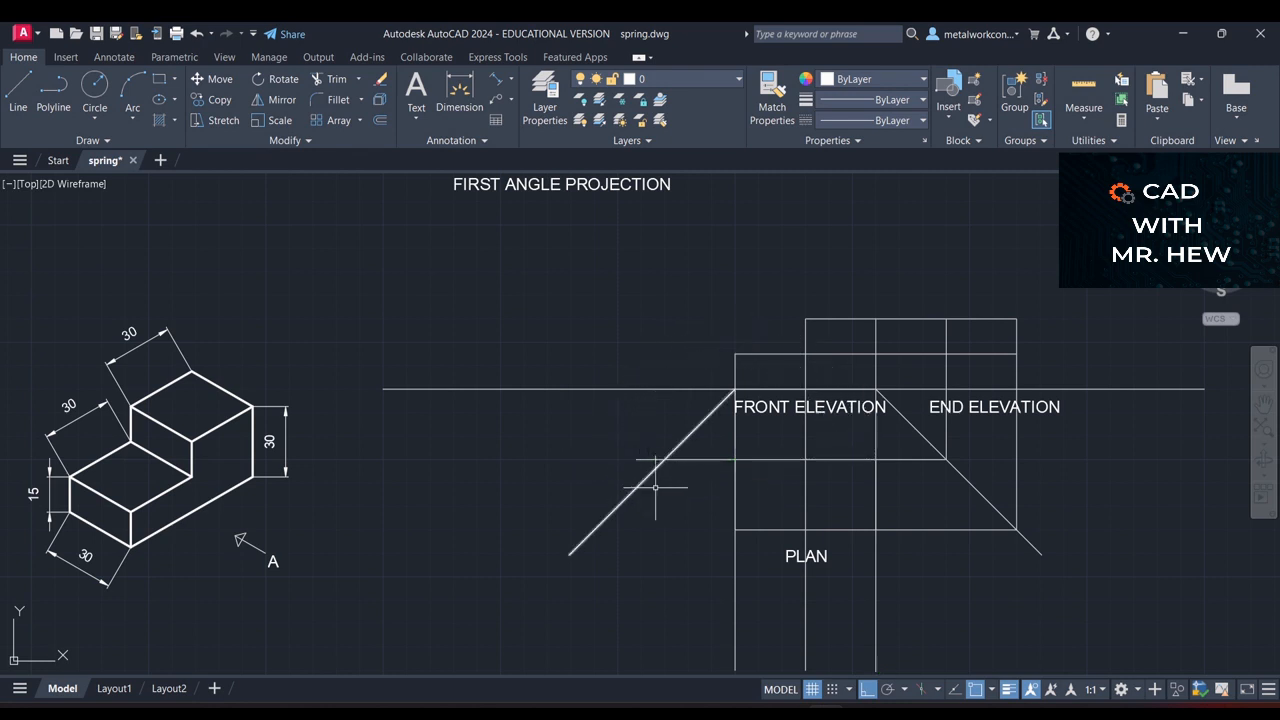
Draw a horizontal projection line leftward from the plan's lower-left corner across the 225° sloping line.
key("Return")
left_click(735, 530)
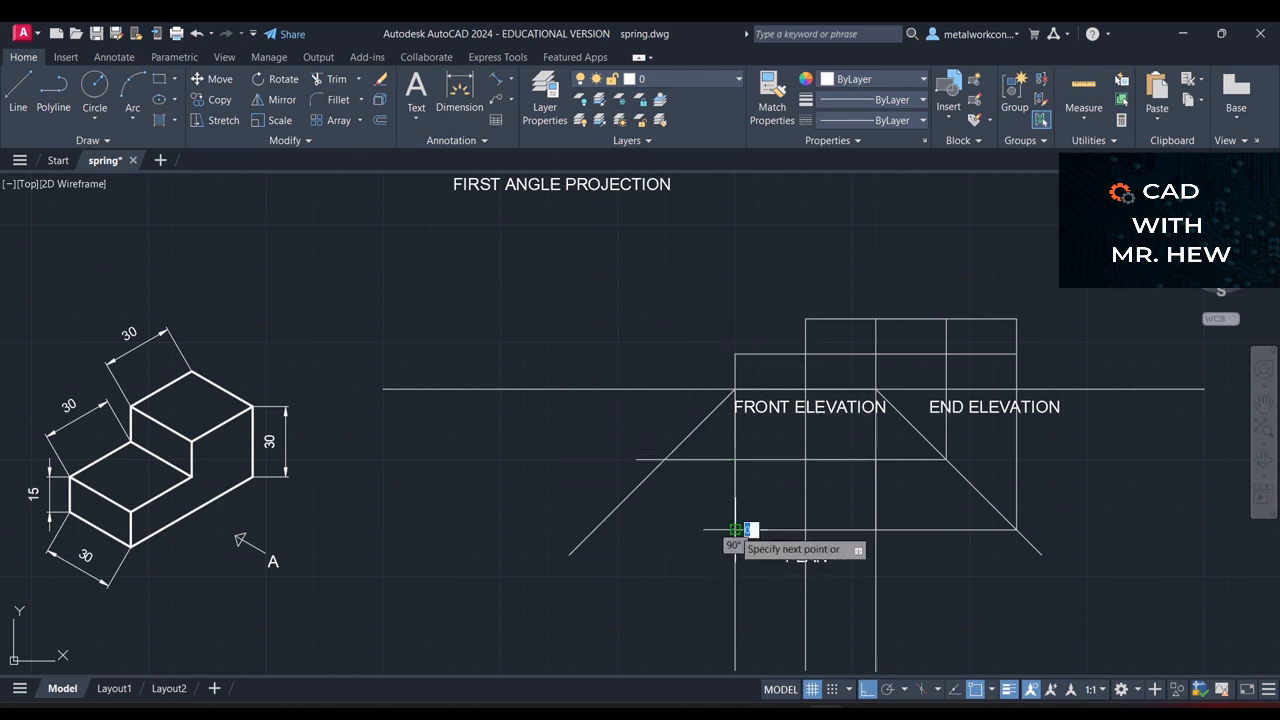
left_click(569, 519)
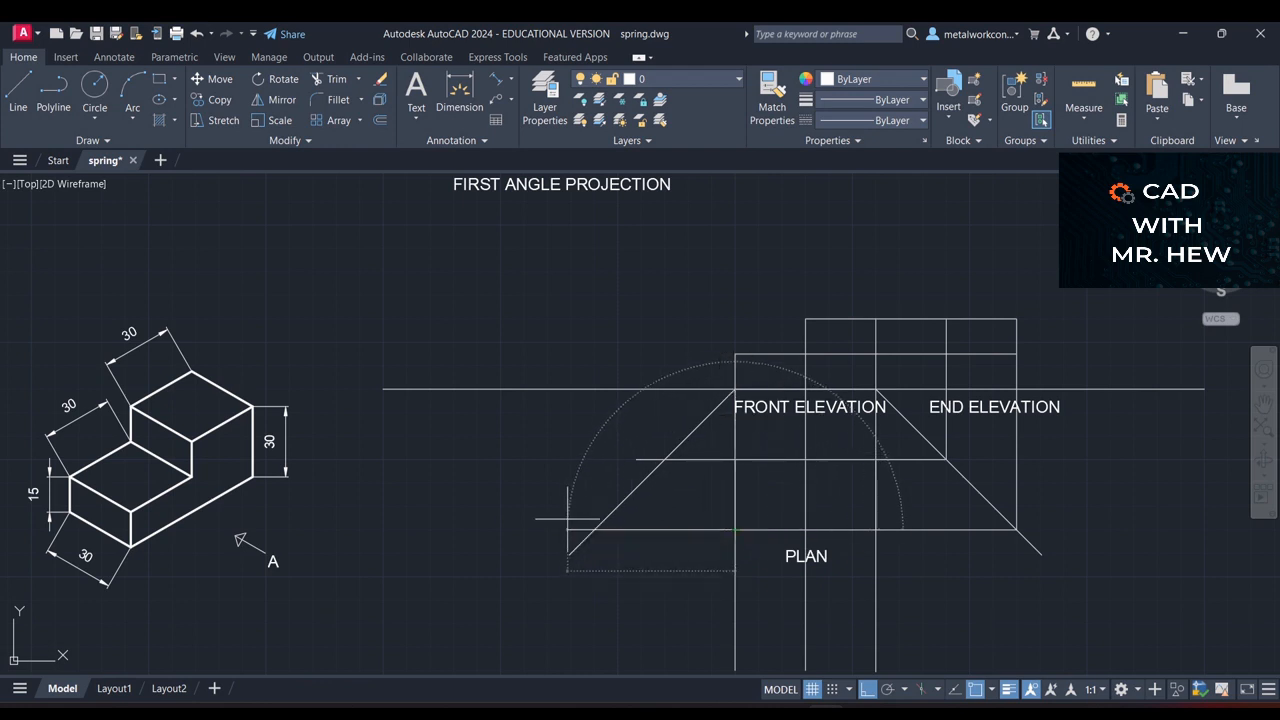
key("Return")
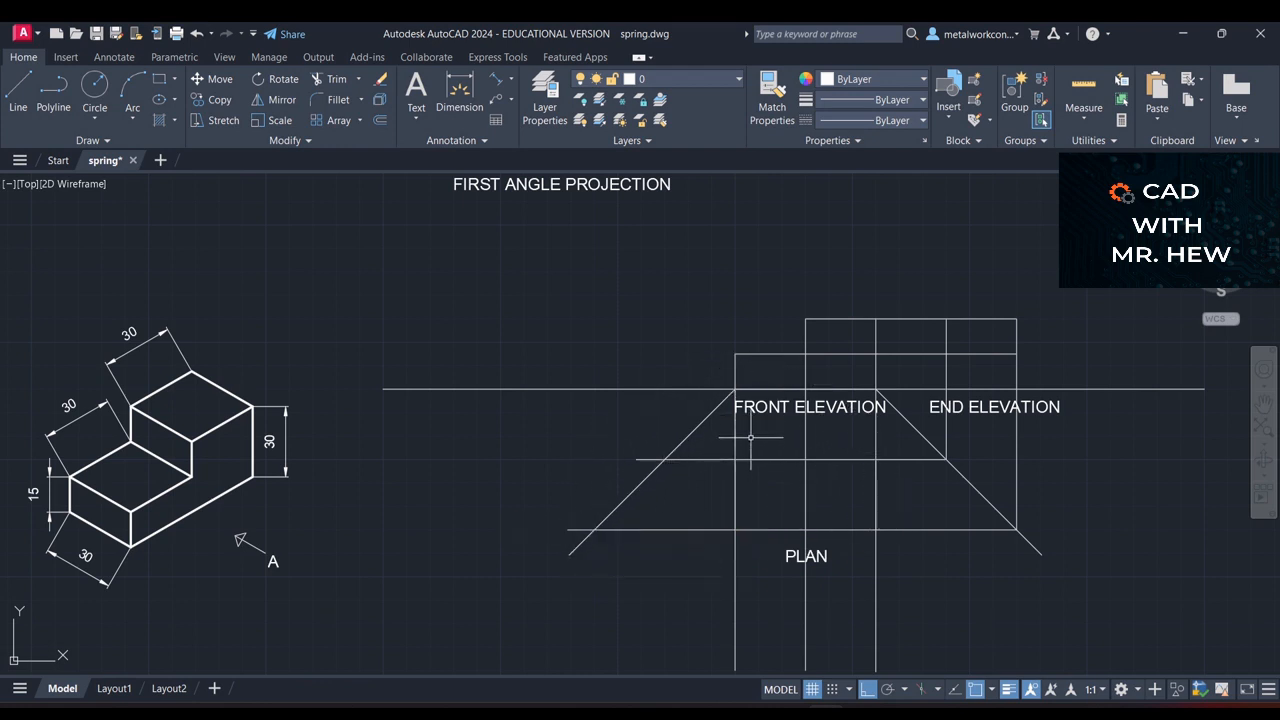
Draw a vertical projection line from where the plan's upper projection line meets the left sloping line up to the front elevation's top level.
left_click(24, 92)
left_click(664, 458)
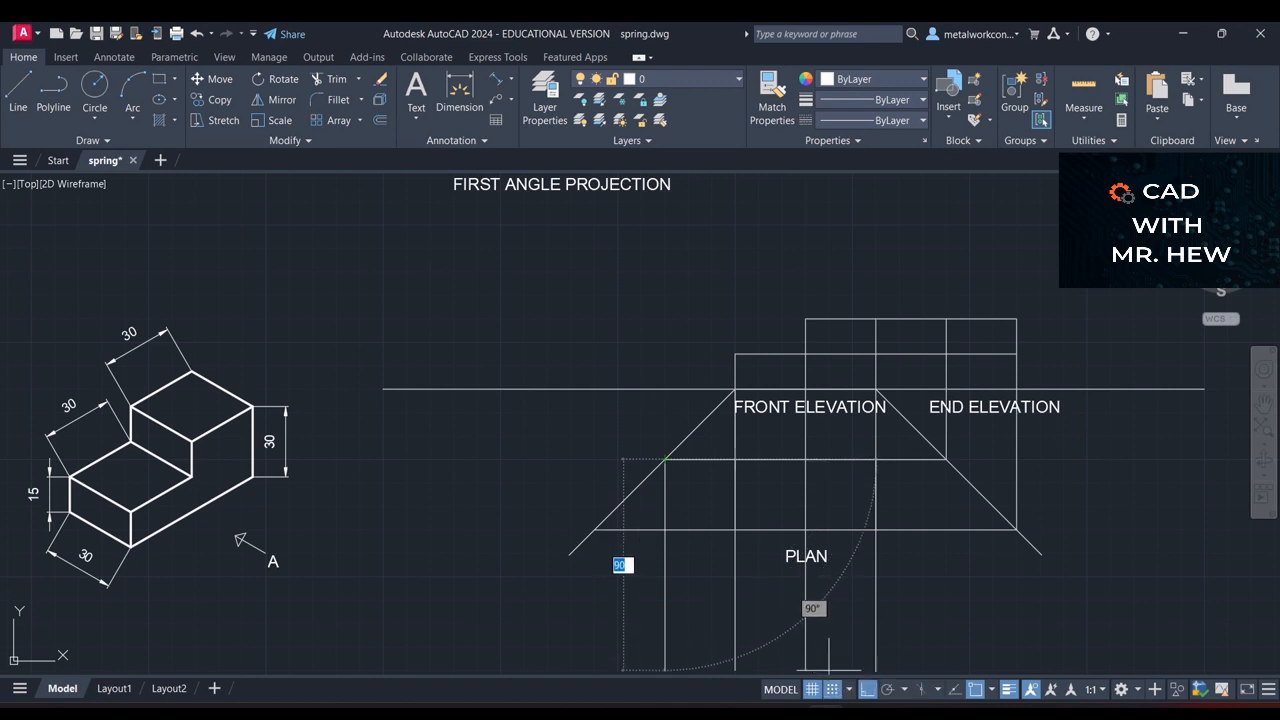
left_click(664, 319)
key("Return")
Draw a vertical projection line 90 long upward from where the plan's lower projection line meets the left sloping line.
key("Return")
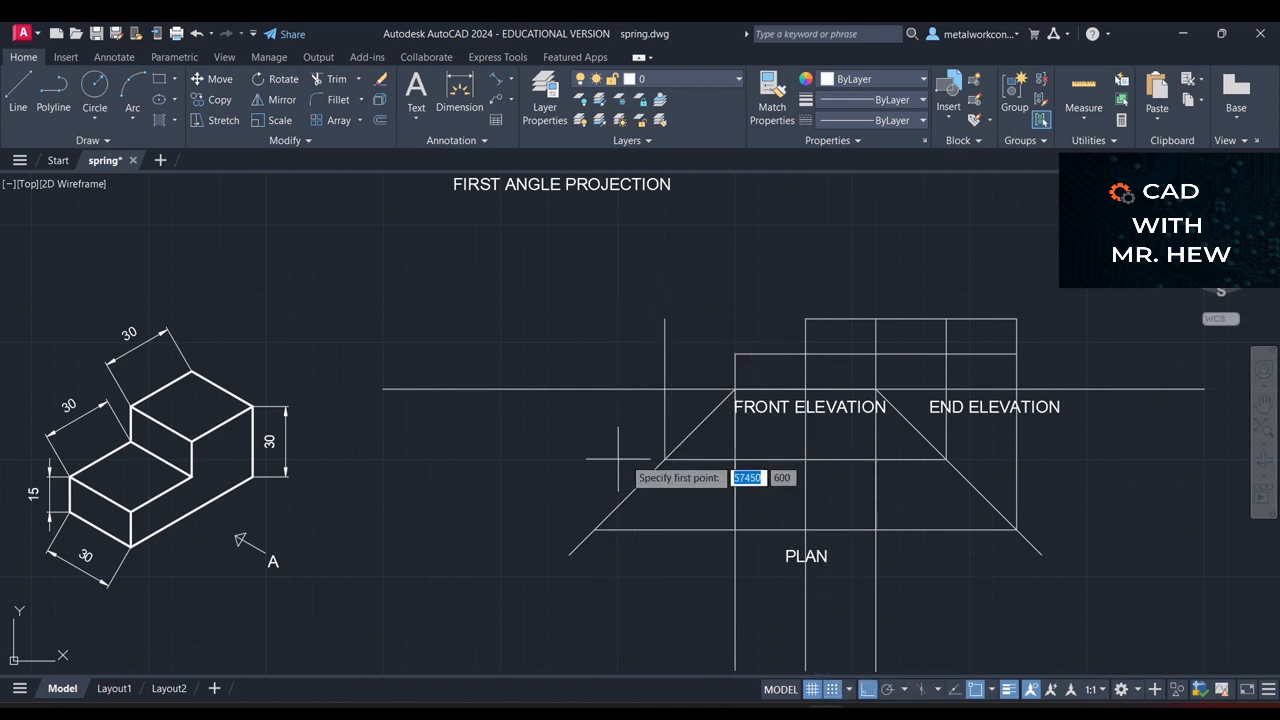
left_click(595, 530)
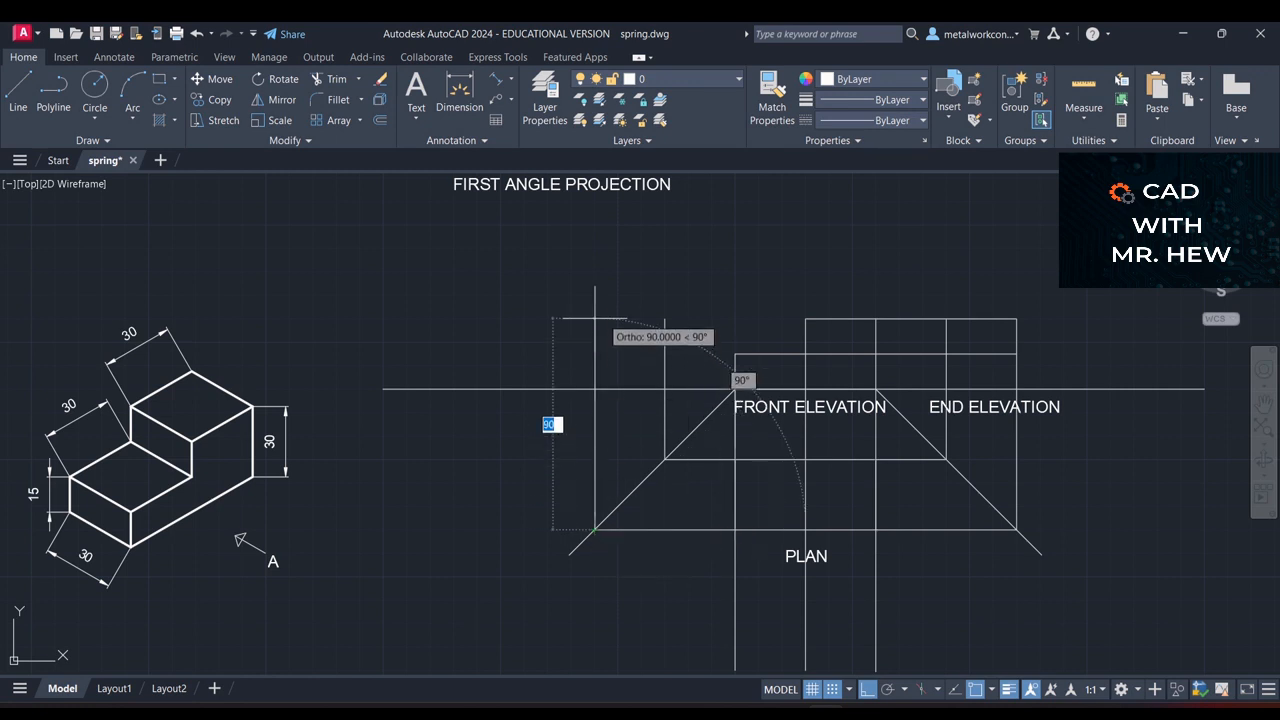
left_click(595, 319)
key("Return")
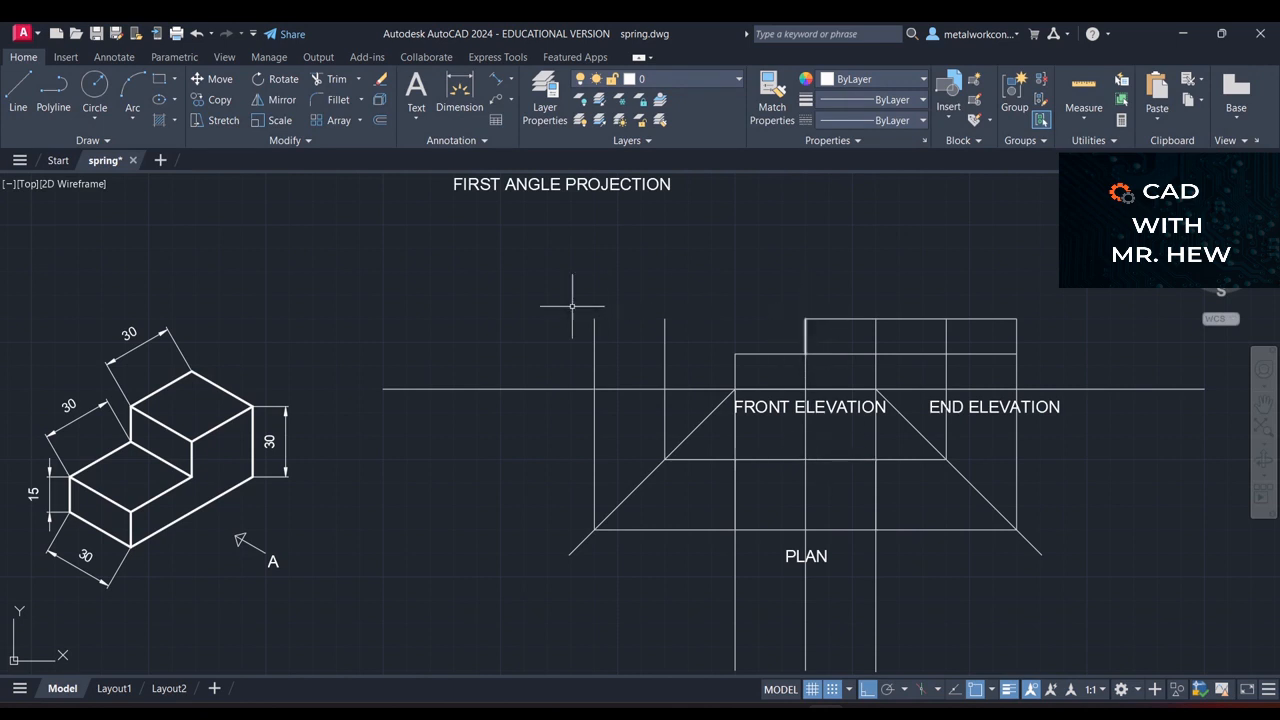
Draw a horizontal line 90 long from the front elevation's upper-left corner to the top end of the outer left vertical projection line.
key("l")
key("Return")
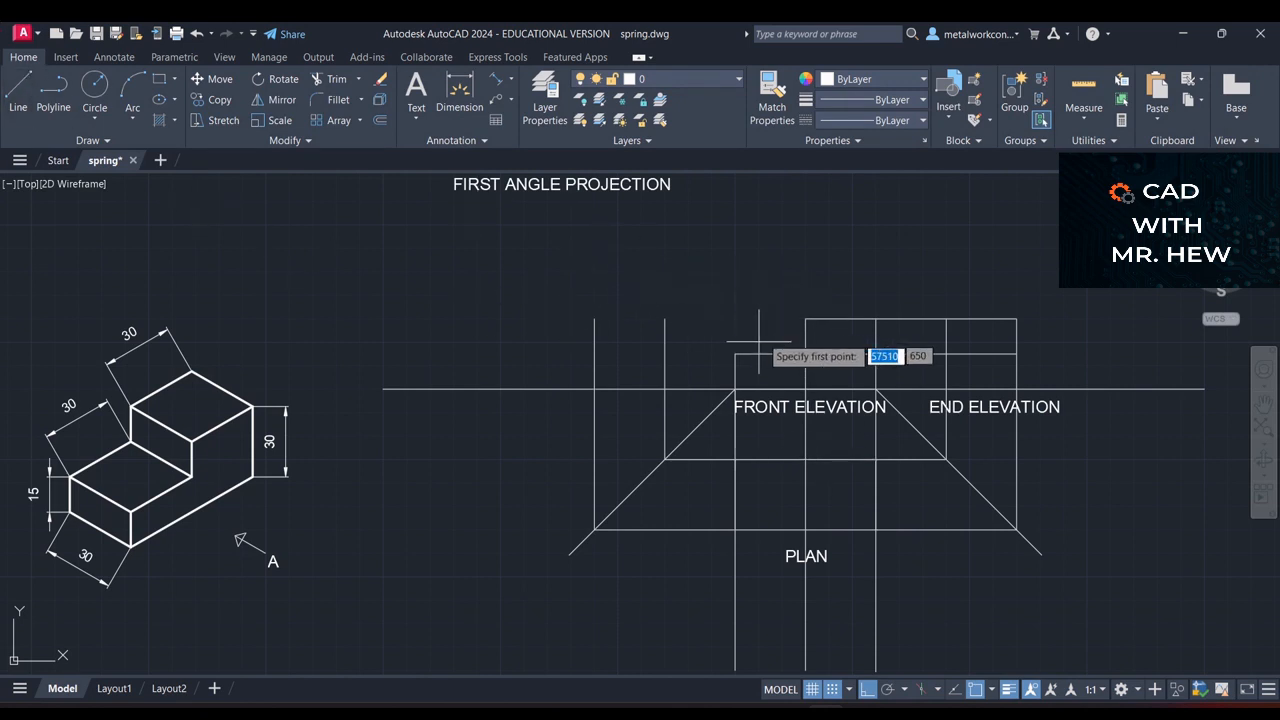
left_click(805, 318)
left_click(595, 318)
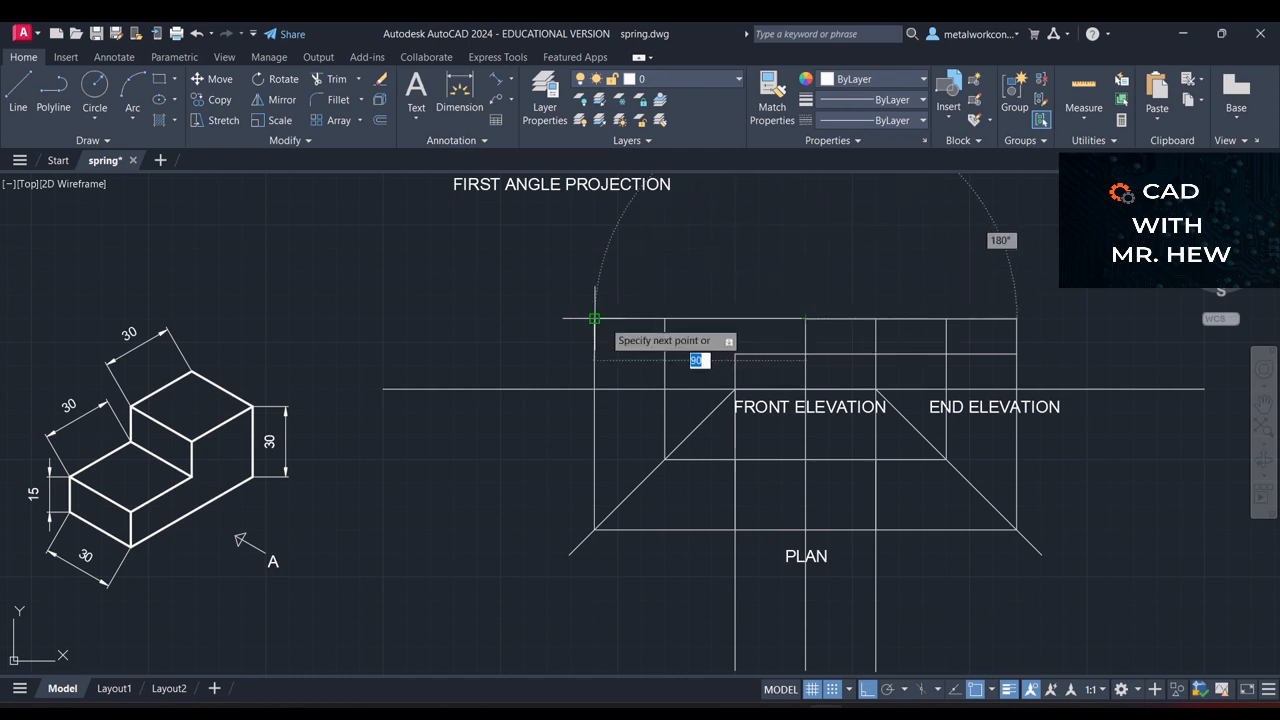
key("Return")
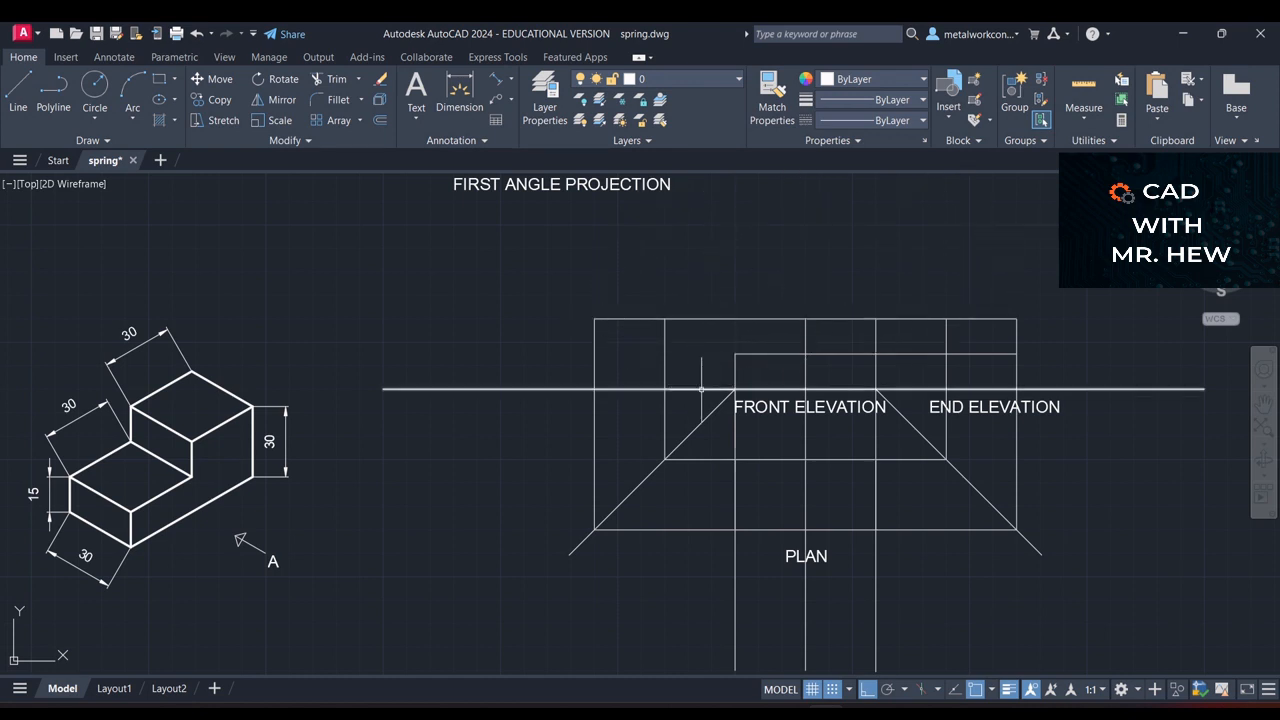
Draw a horizontal projection line leftward from the top-left corner of the front elevation's lower step, past the outer left vertical projection line.
key("l")
key("Return")
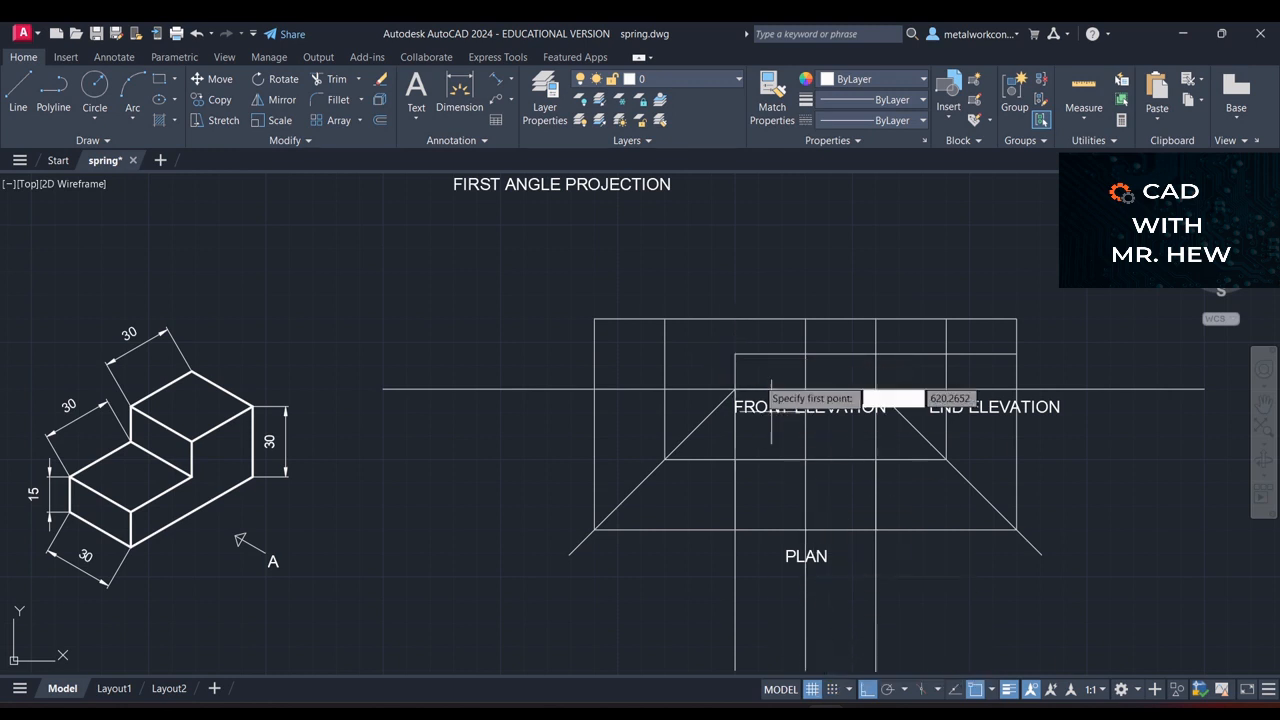
left_click(735, 354)
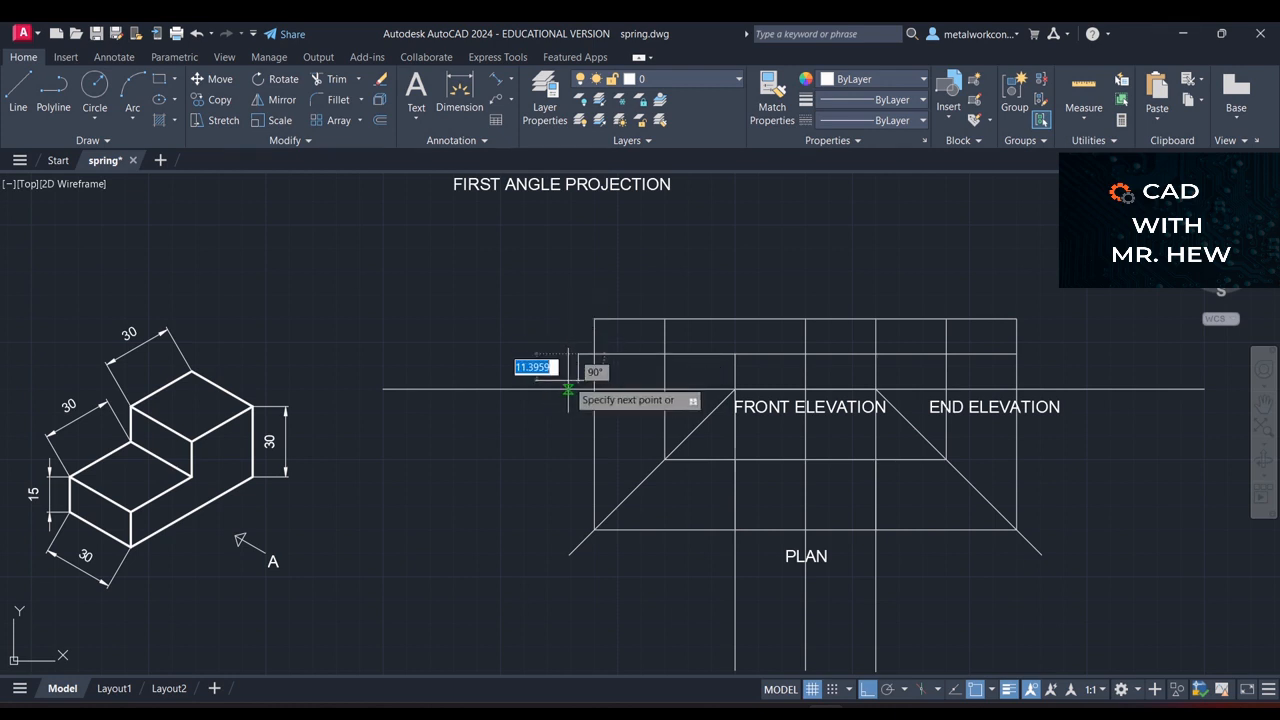
key("Escape")
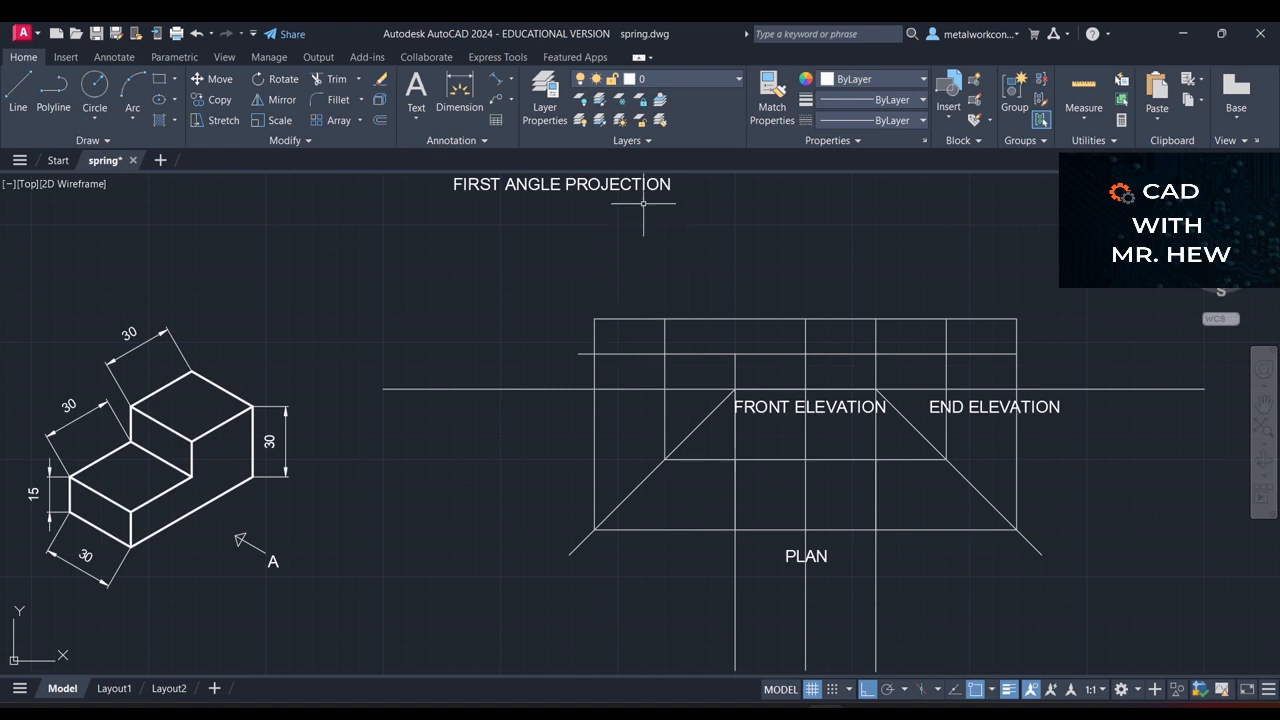